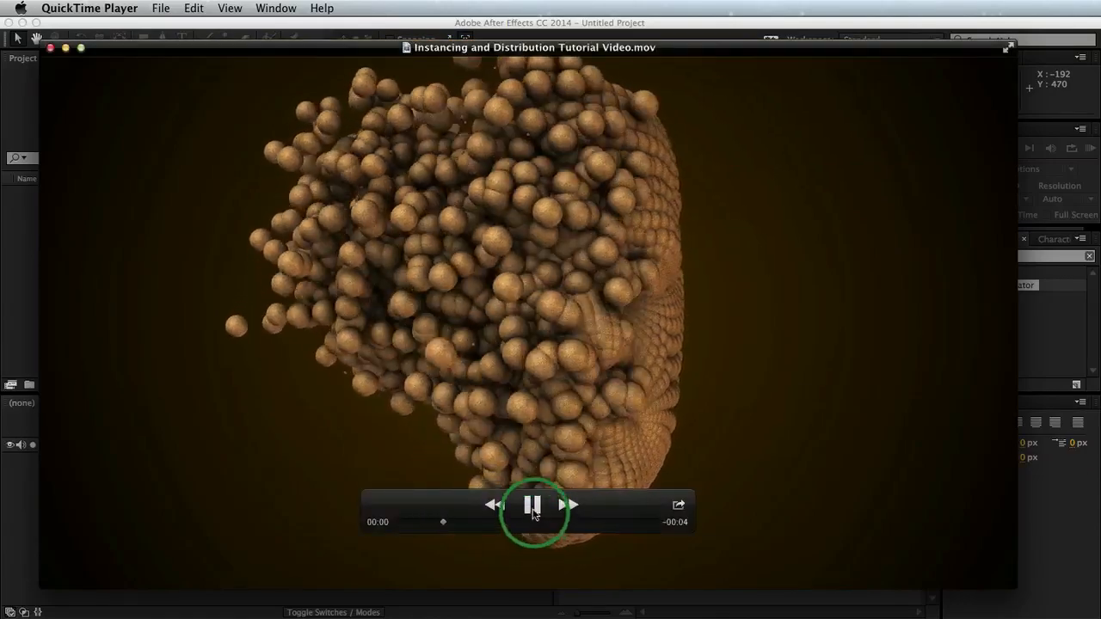
# Review the end of the finished instancing animation video and switch to After Effects
pyautogui.click(533, 507)
pyautogui.moveTo(493, 531); pyautogui.dragTo(617, 517)
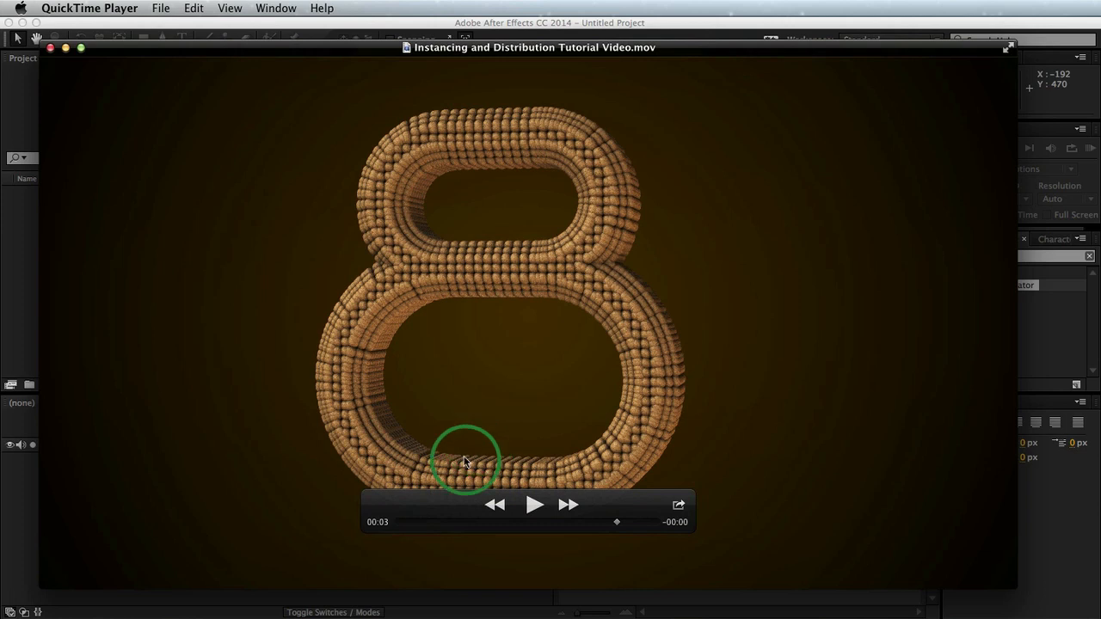
pyautogui.click(558, 607)
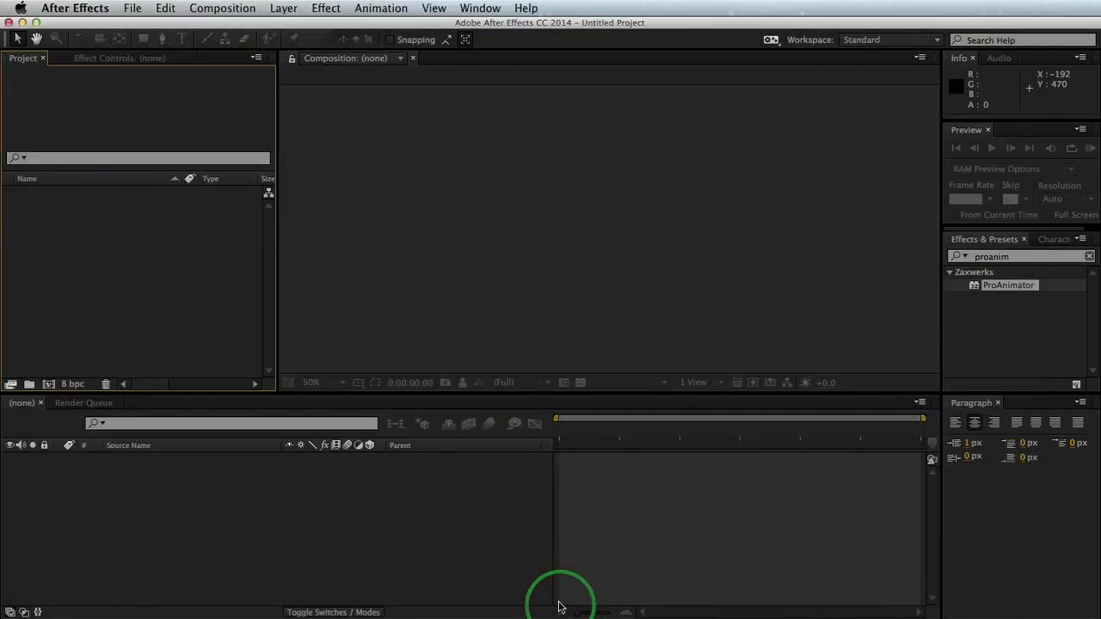
# Create a new 1280 × 720 px composition at 30 fps with a duration of 5 seconds
pyautogui.click(224, 8)
pyautogui.click(241, 27)
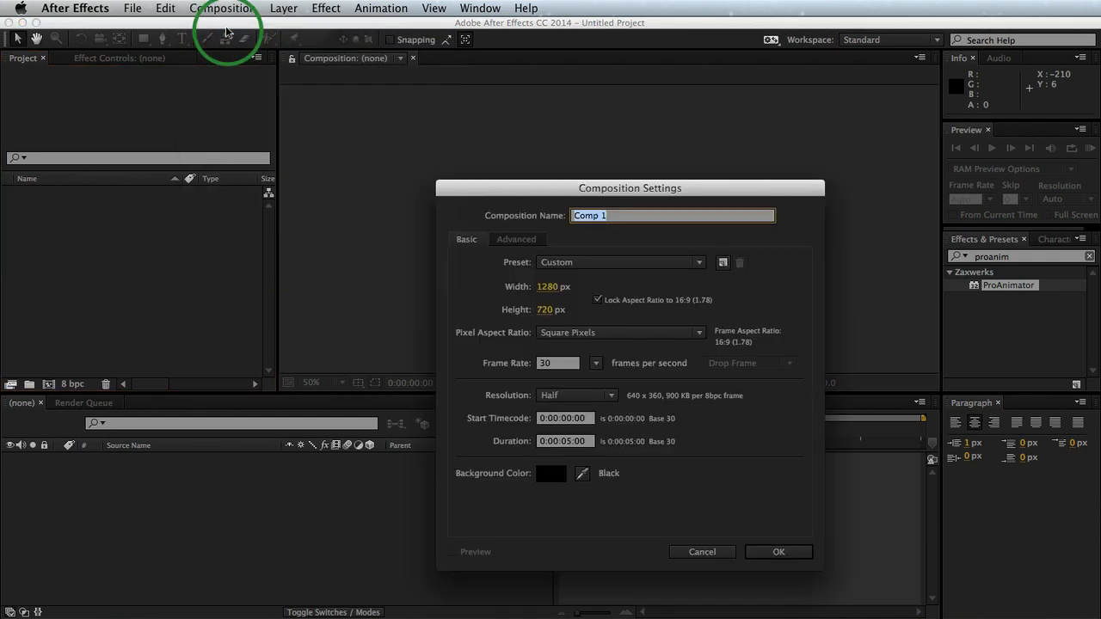
pyautogui.click(672, 271)
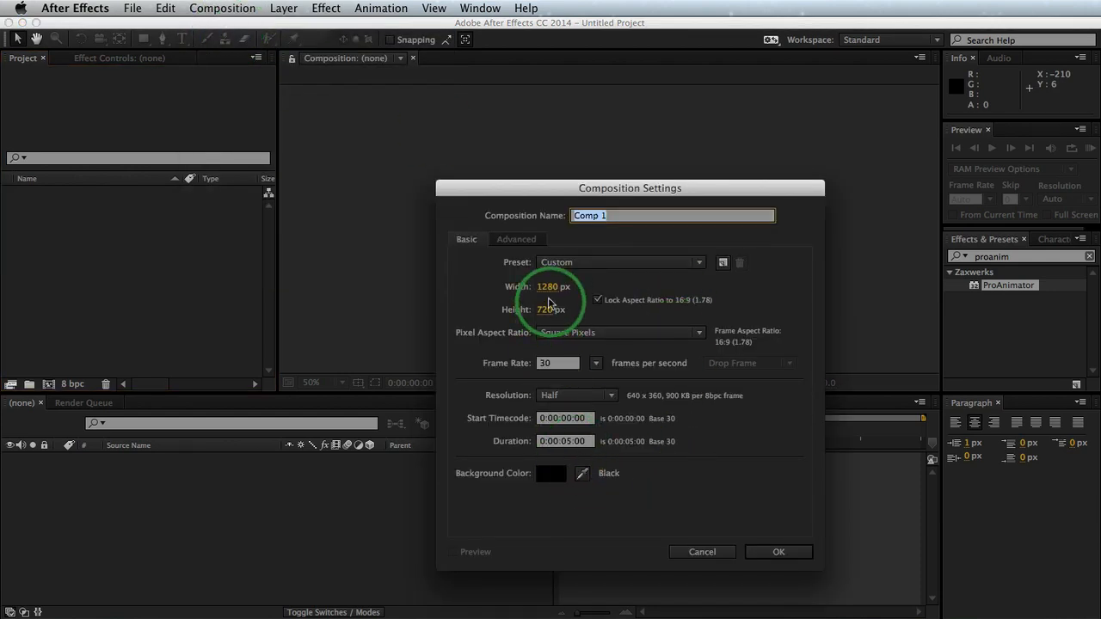
pyautogui.click(787, 555)
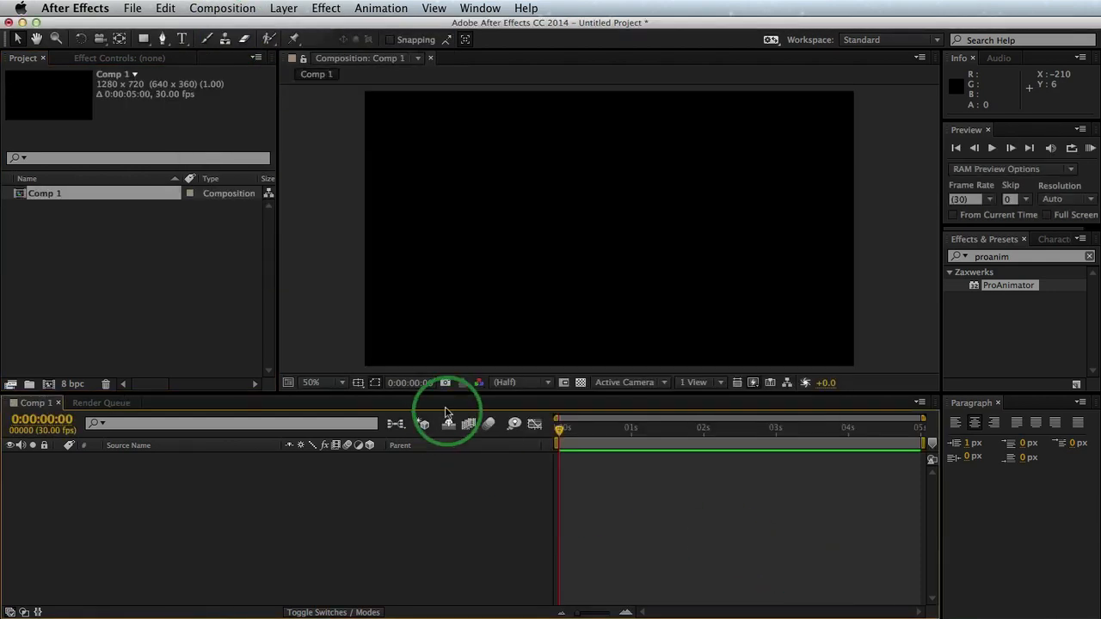
# Add a red 1280 × 720 px solid layer to the composition
pyautogui.click(223, 8)
pyautogui.moveTo(284, 8)
pyautogui.moveTo(379, 27)
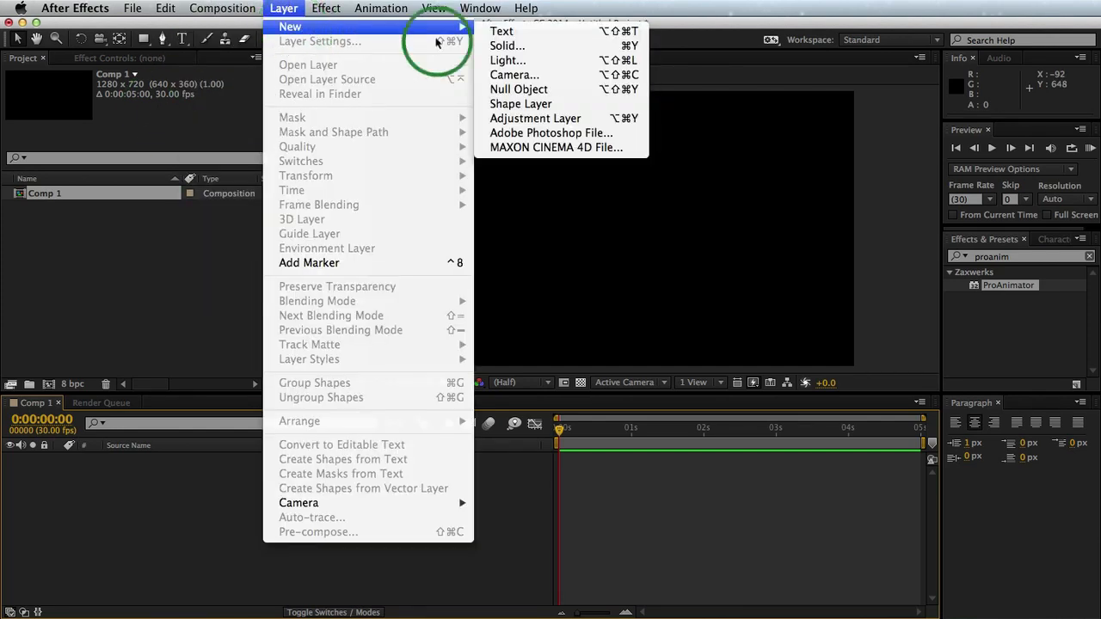
pyautogui.click(527, 47)
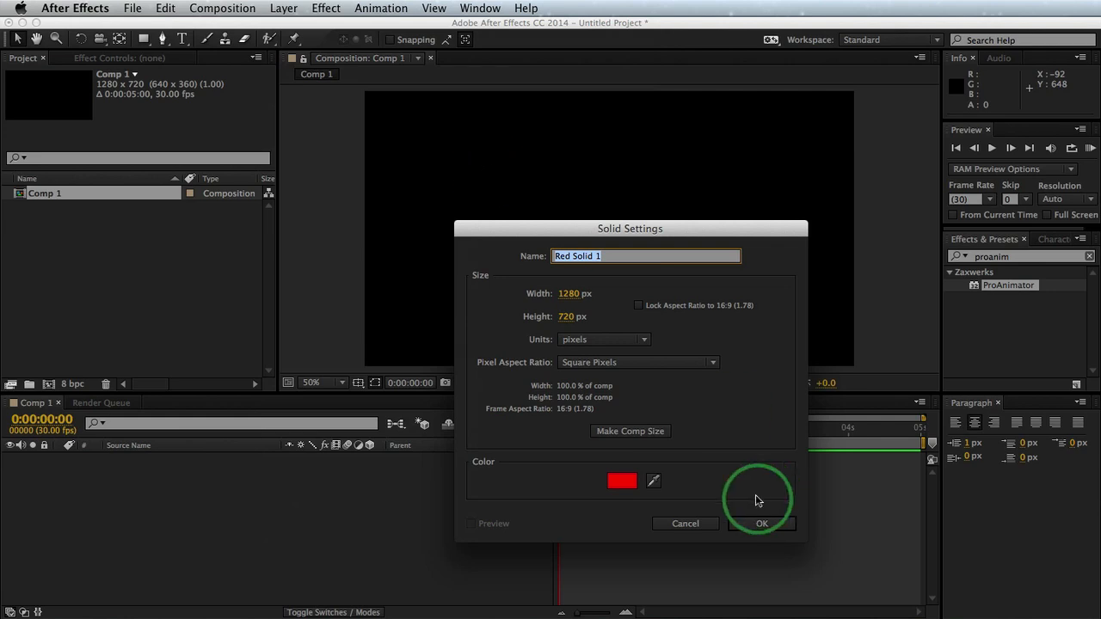
pyautogui.click(774, 524)
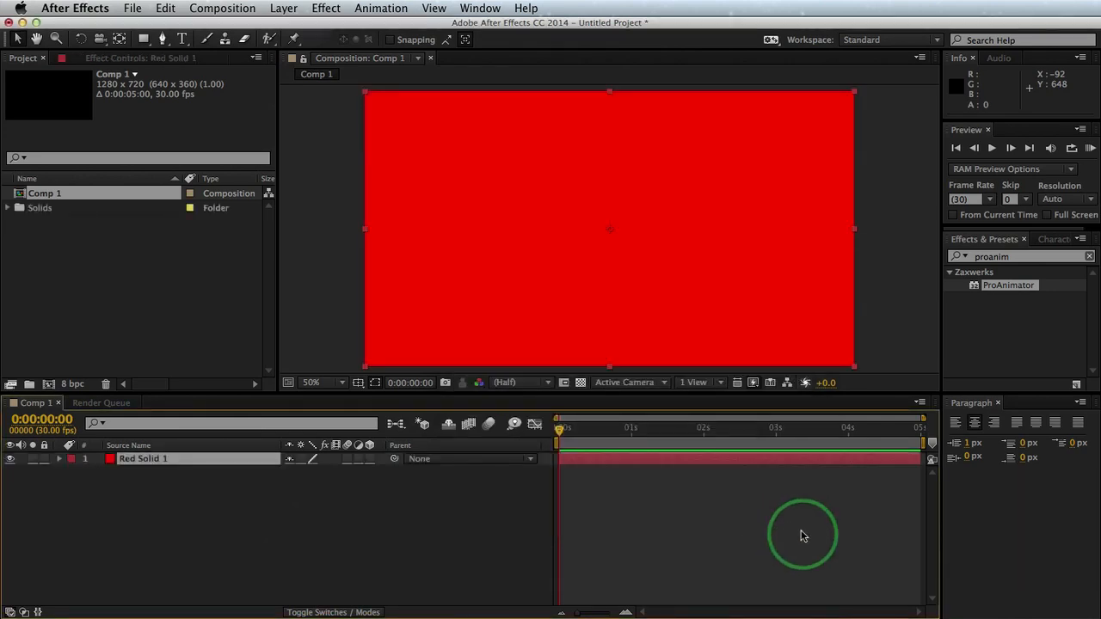
# Apply the ProAnimator effect to the red solid with an empty scene and open its set-up window
pyautogui.moveTo(1012, 291); pyautogui.dragTo(226, 462)
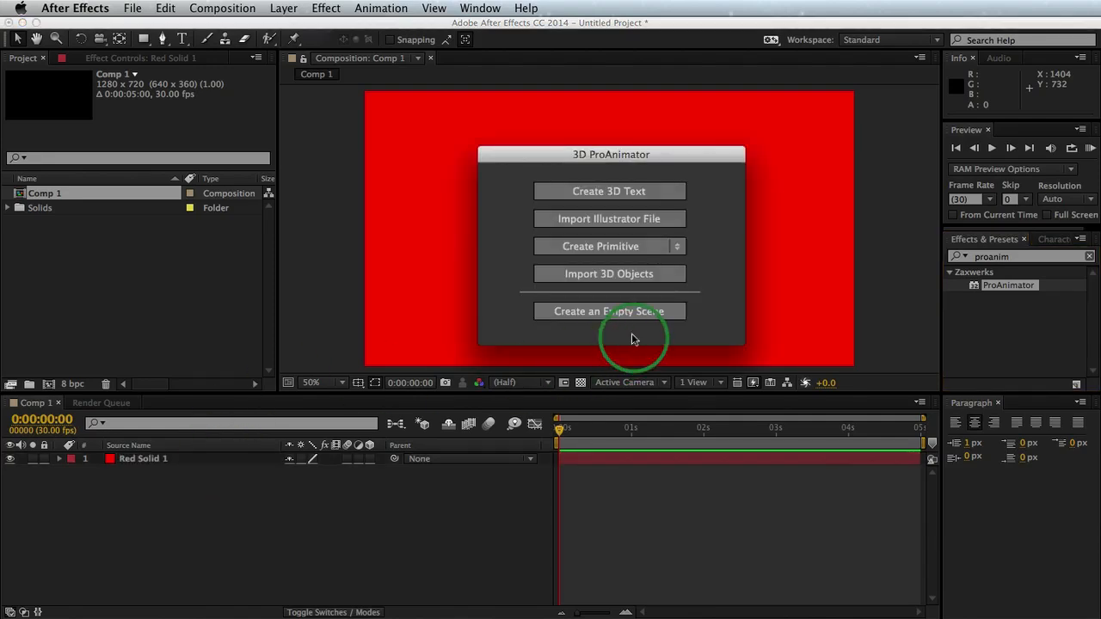
pyautogui.click(633, 320)
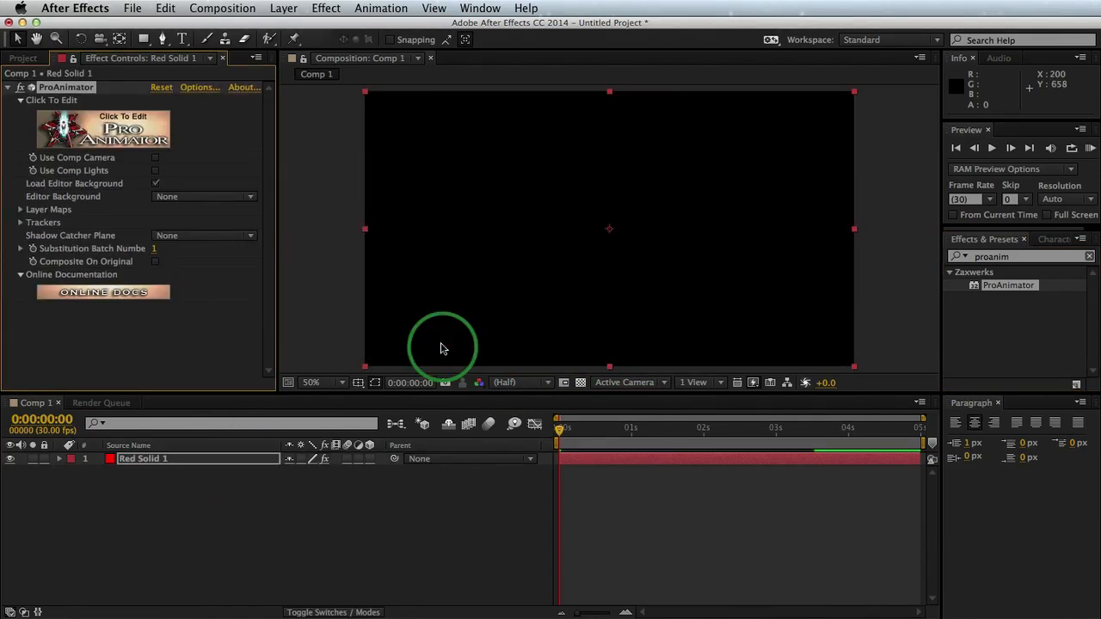
pyautogui.click(121, 146)
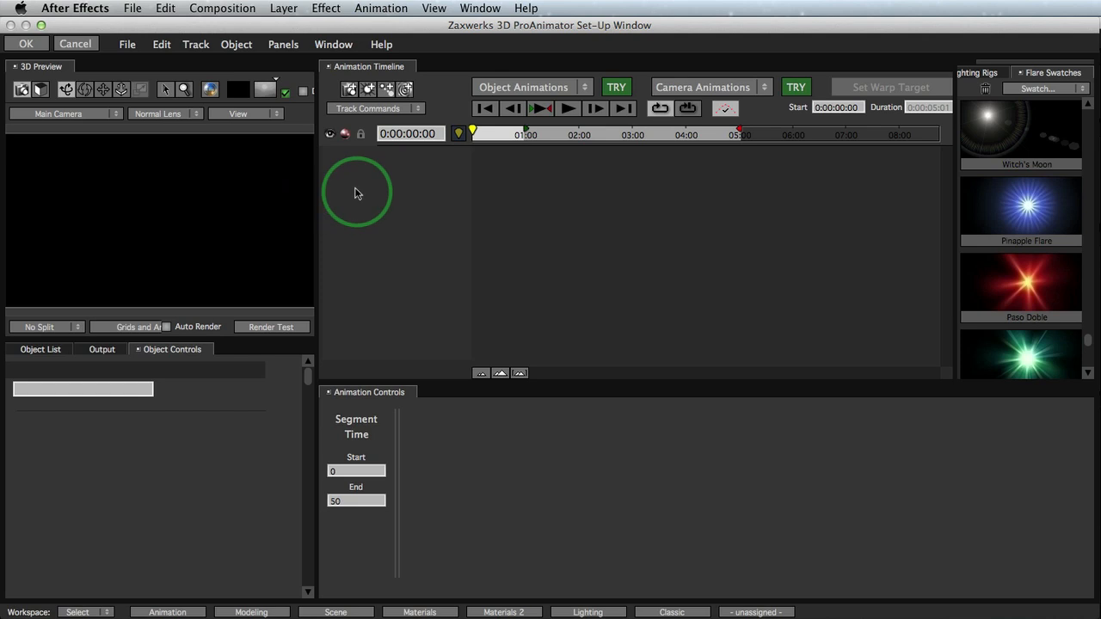
# Create a 3D sphere primitive in the empty scene
pyautogui.click(235, 44)
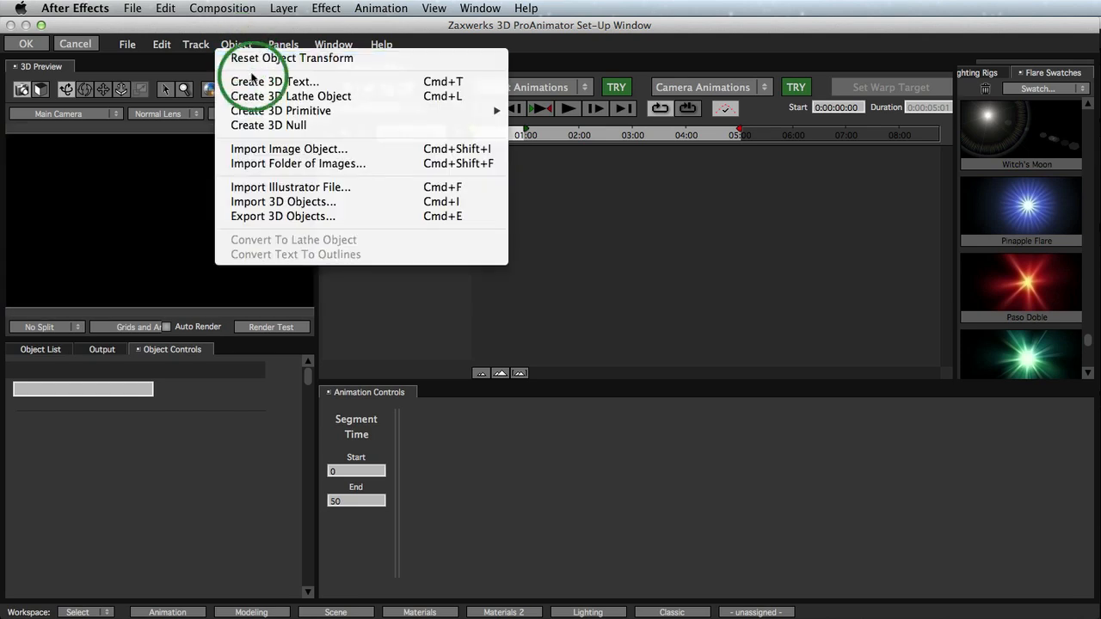
pyautogui.moveTo(265, 116)
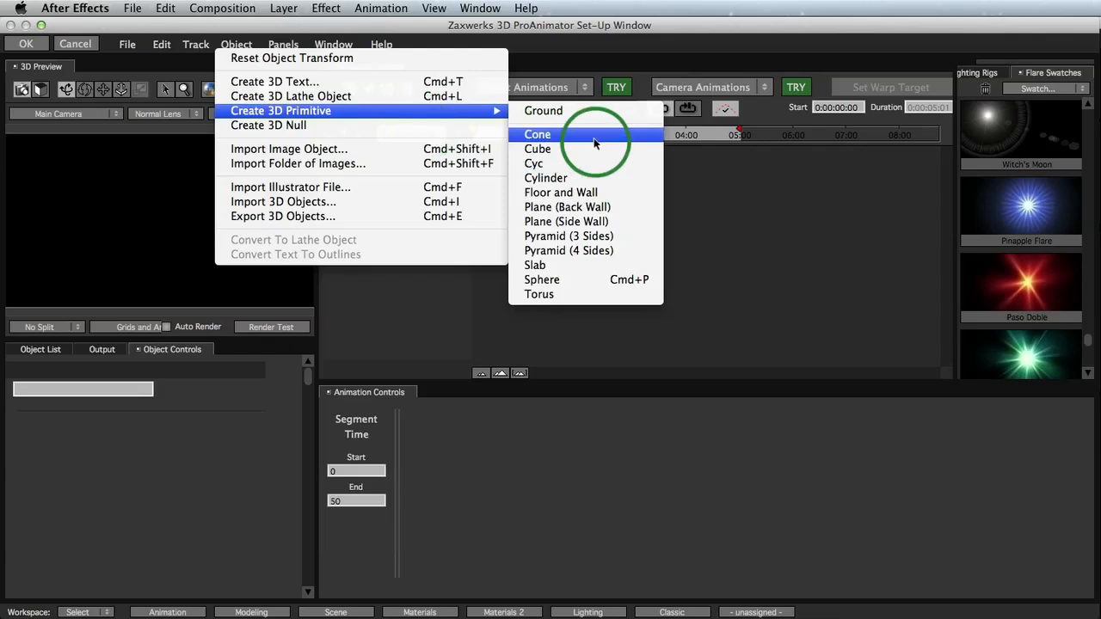
pyautogui.click(568, 274)
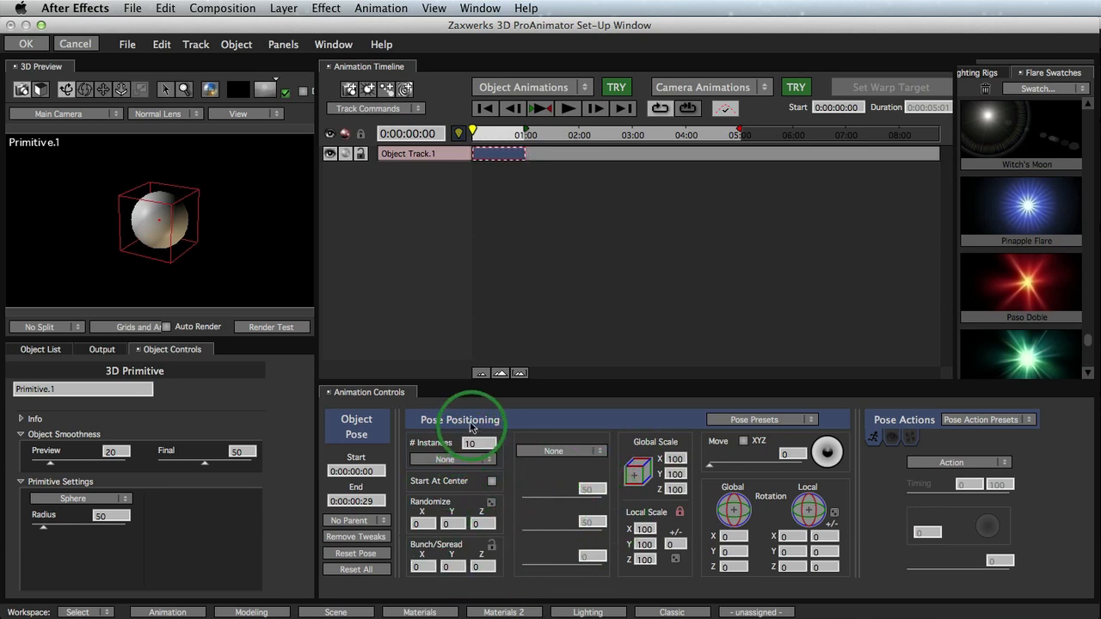
# Set the sphere's instancing to Alternating and its distribution shape to Sphere - Shell
pyautogui.click(471, 465)
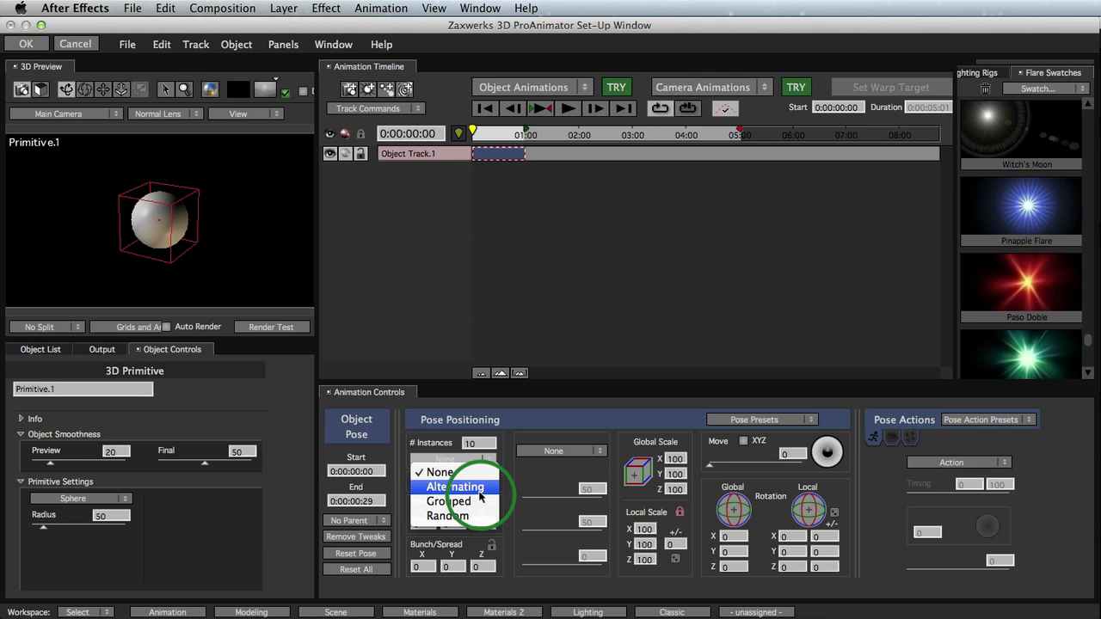
pyautogui.click(478, 487)
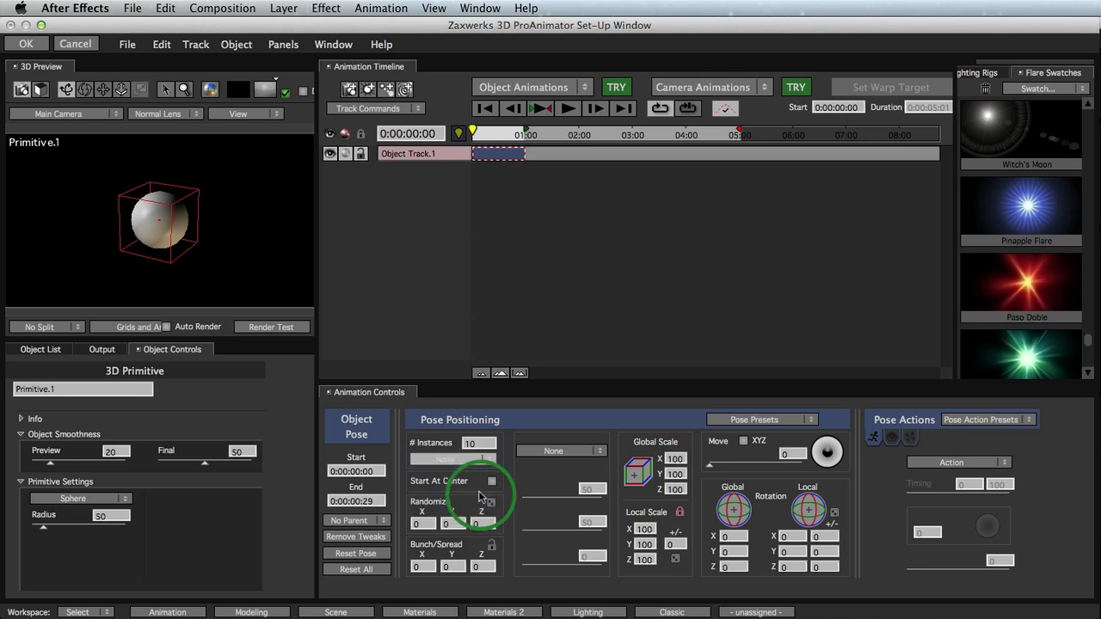
pyautogui.click(550, 450)
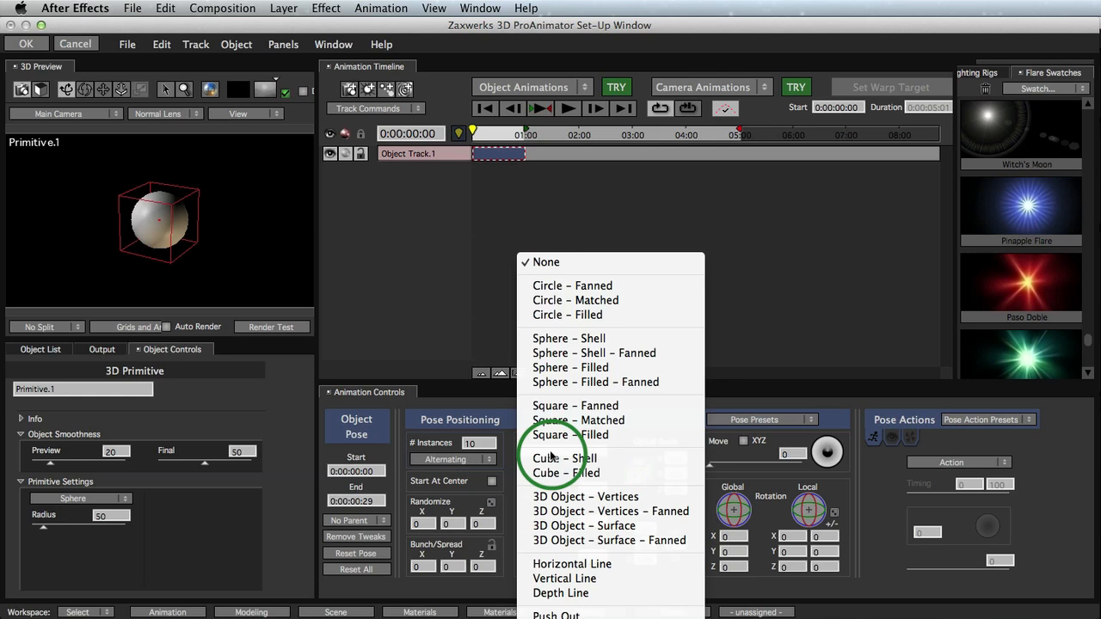
pyautogui.click(557, 343)
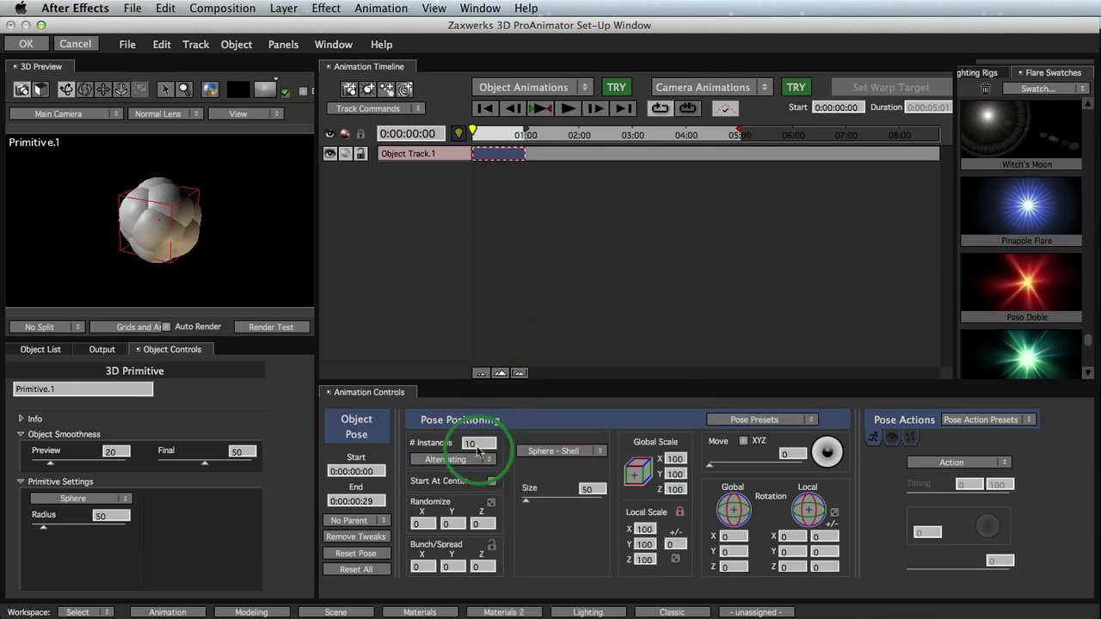
# Set the sphere pose to 124 instances and the shell distribution size to 625
pyautogui.moveTo(526, 501); pyautogui.dragTo(544, 500)
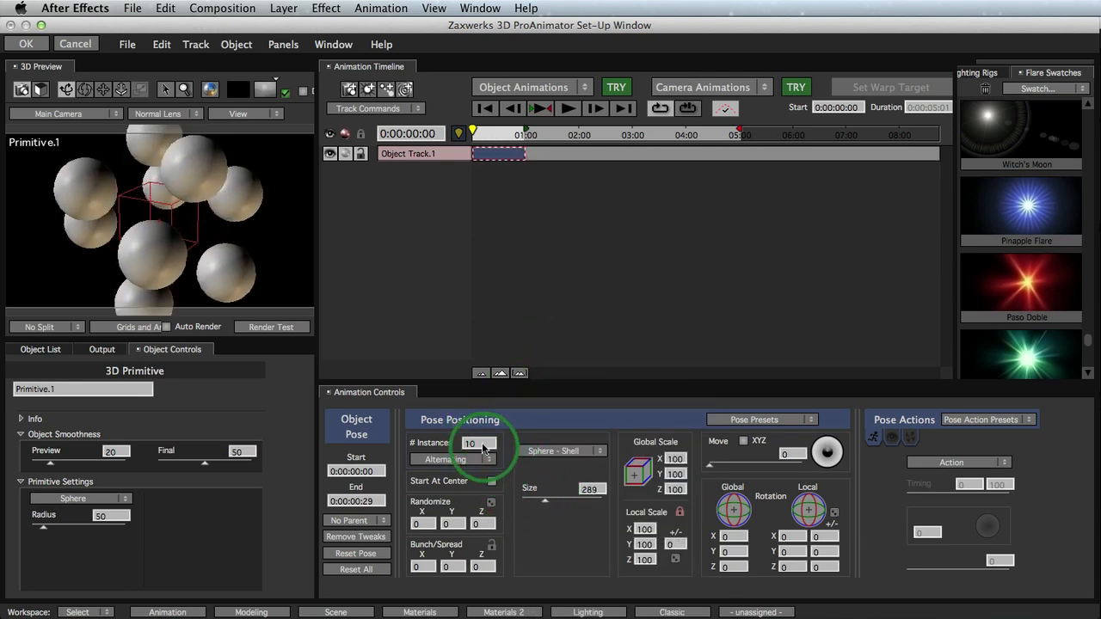
pyautogui.moveTo(476, 445); pyautogui.dragTo(553, 450)
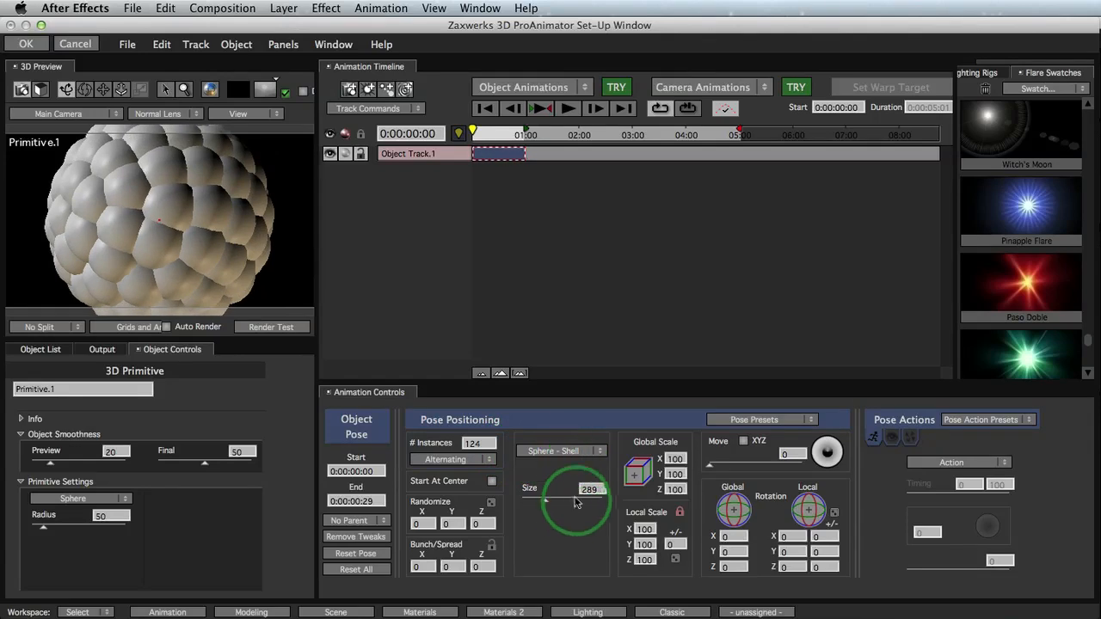
pyautogui.moveTo(544, 500); pyautogui.dragTo(577, 507)
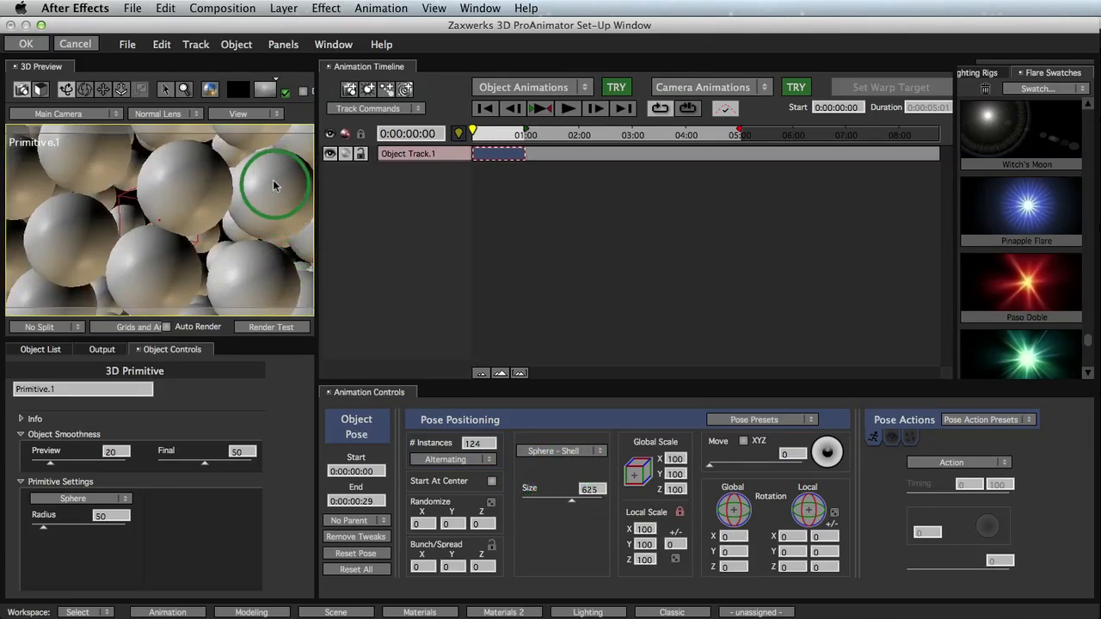
pyautogui.moveTo(273, 180); pyautogui.dragTo(217, 293, button='right')
pyautogui.moveTo(217, 252); pyautogui.dragTo(169, 232)
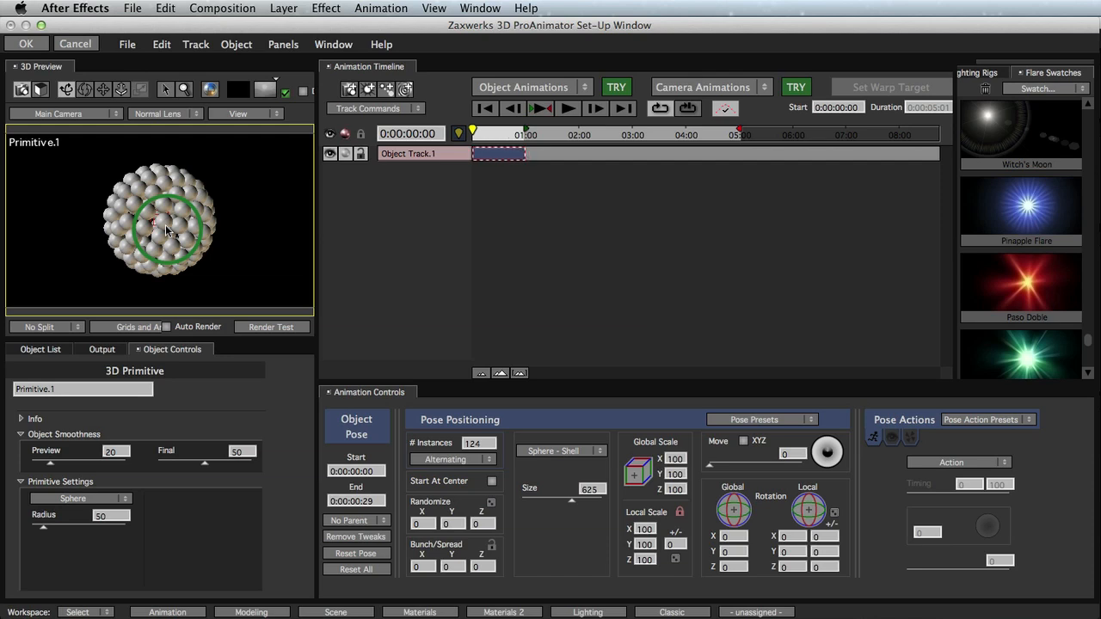
# Hide the sphere's track and import Face Model.obj at 100% scale, moved to the center
pyautogui.click(330, 154)
pyautogui.click(382, 197)
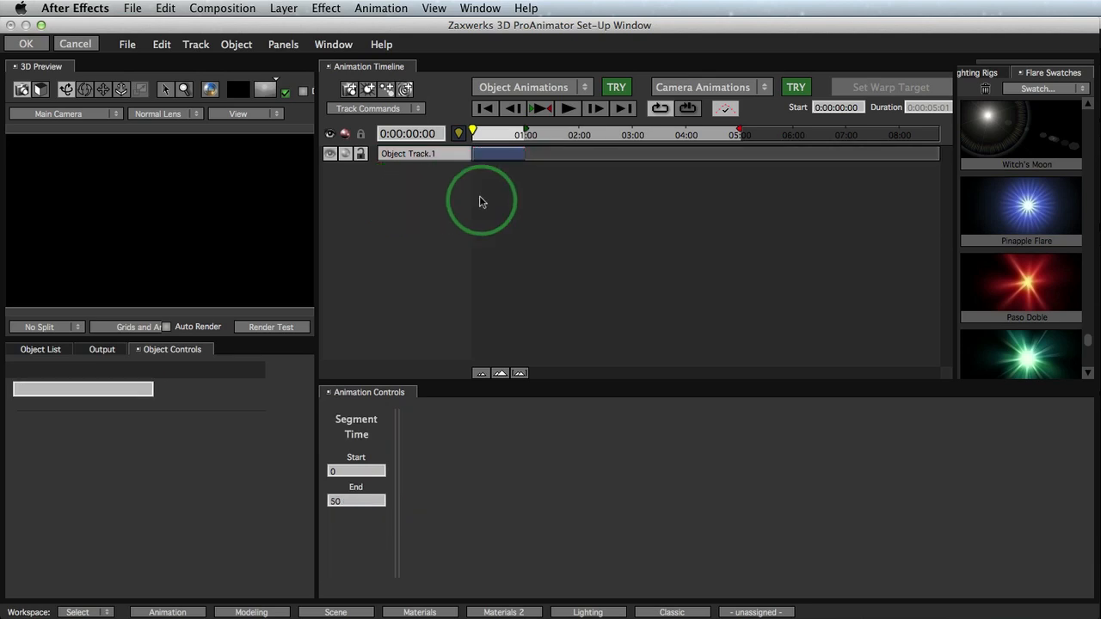
pyautogui.click(236, 44)
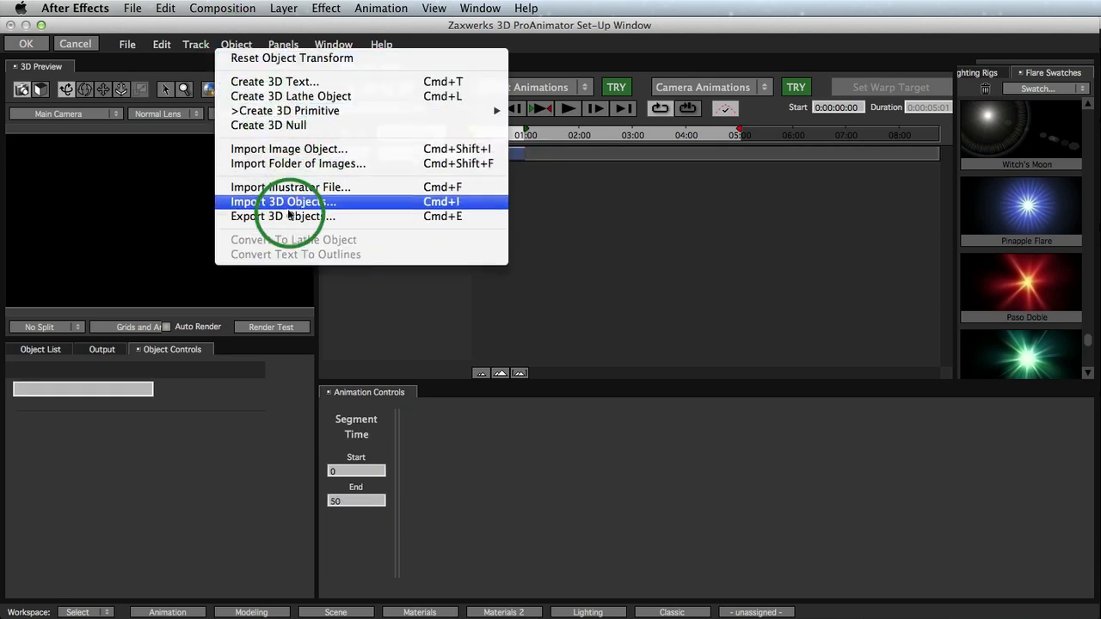
pyautogui.click(289, 205)
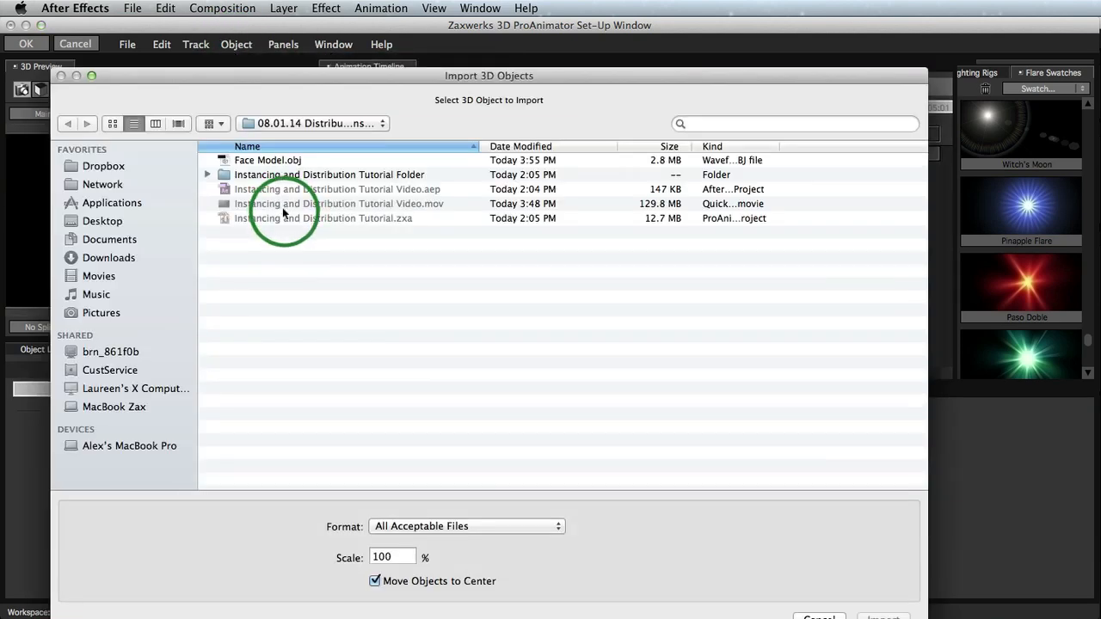
pyautogui.click(270, 161)
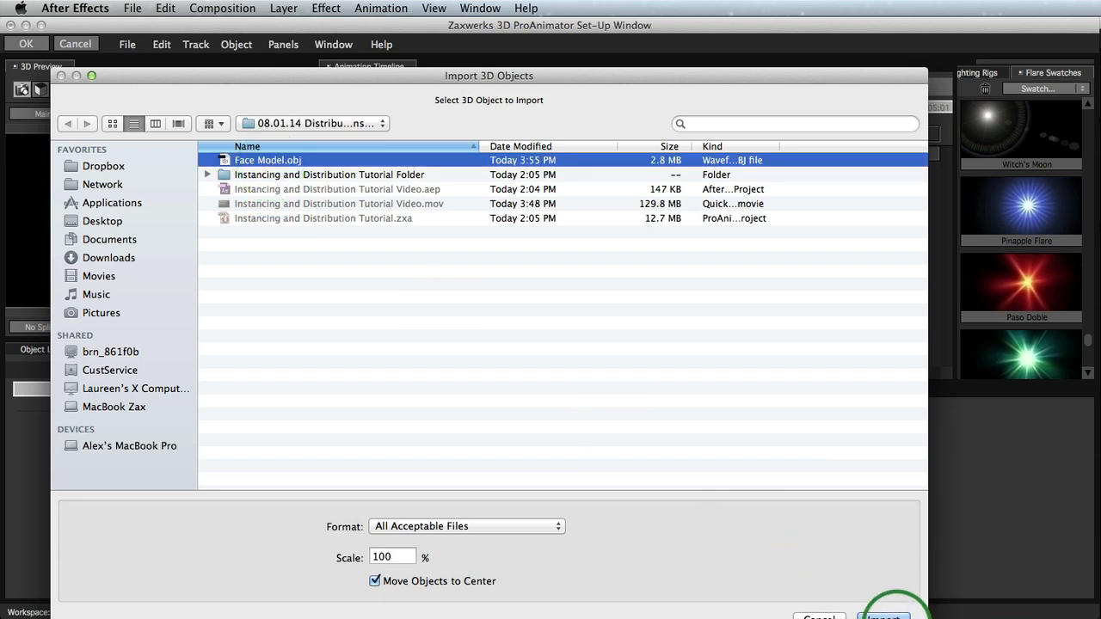
pyautogui.click(886, 614)
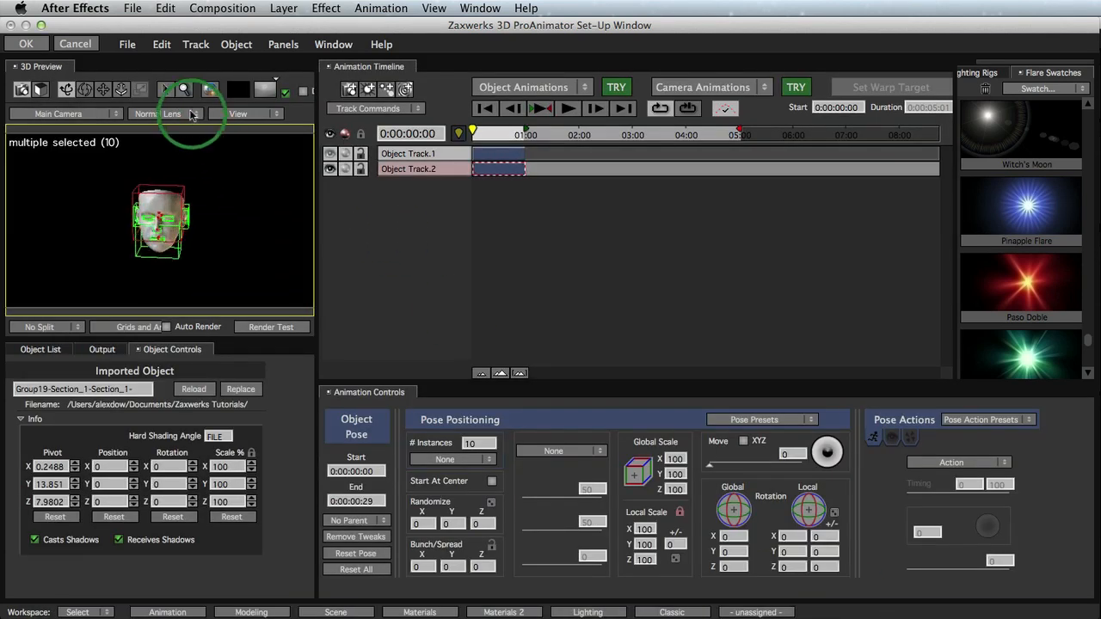
# Examine the imported face's mesh vertices up close in wireframe display and return to shaded display
pyautogui.click(183, 90)
pyautogui.moveTo(190, 260); pyautogui.dragTo(270, 258)
pyautogui.click(384, 257)
pyautogui.moveTo(185, 258); pyautogui.dragTo(209, 112)
pyautogui.click(210, 89)
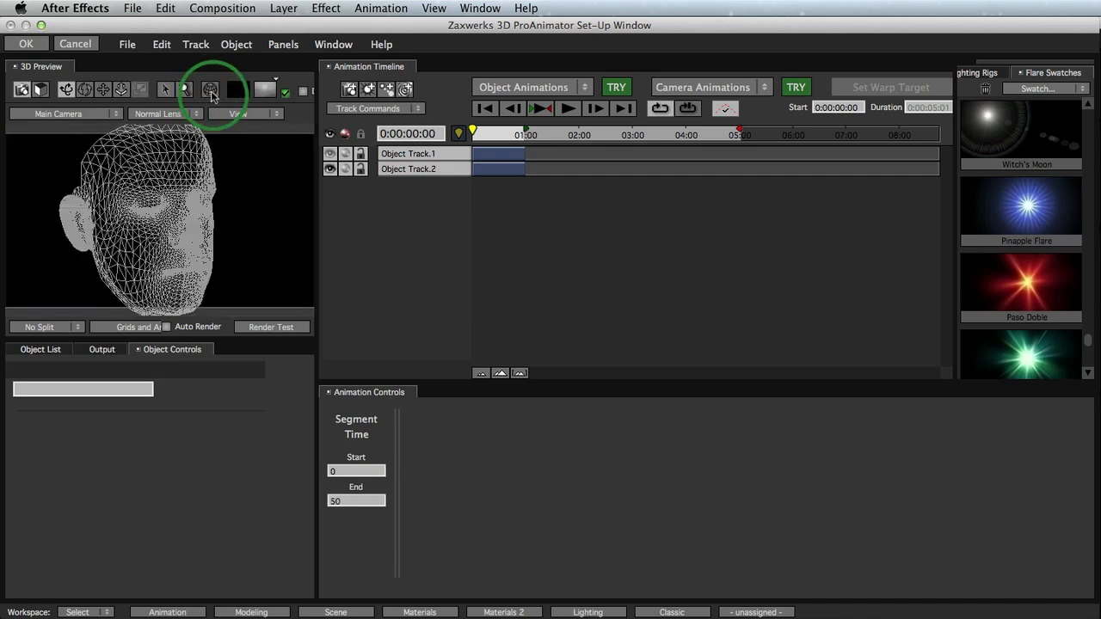
pyautogui.moveTo(263, 160); pyautogui.dragTo(170, 218)
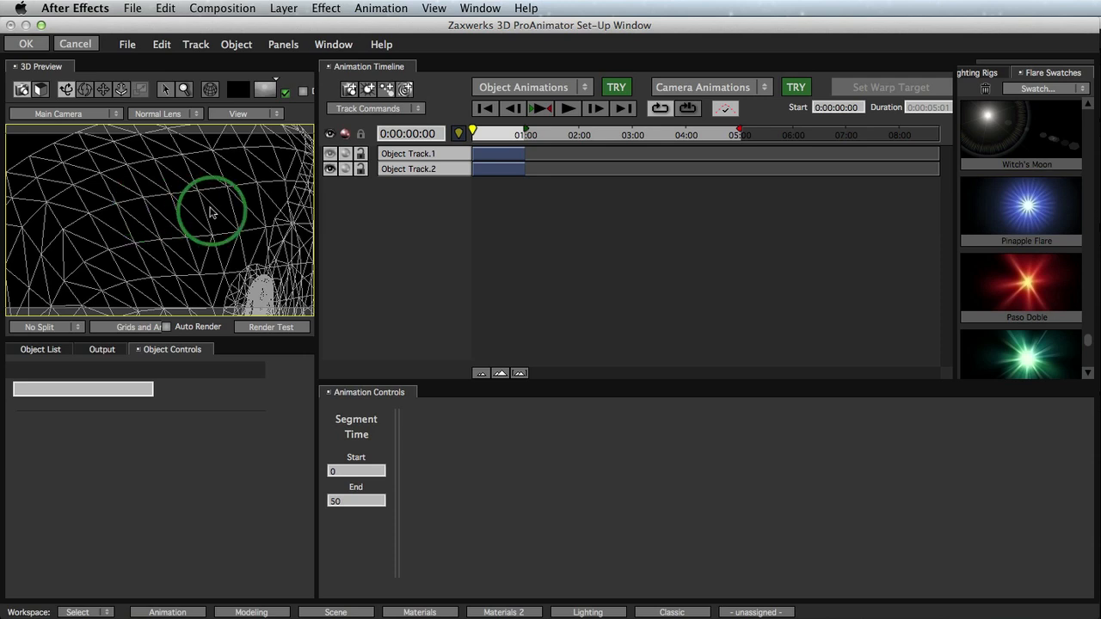
pyautogui.moveTo(197, 189); pyautogui.dragTo(209, 290)
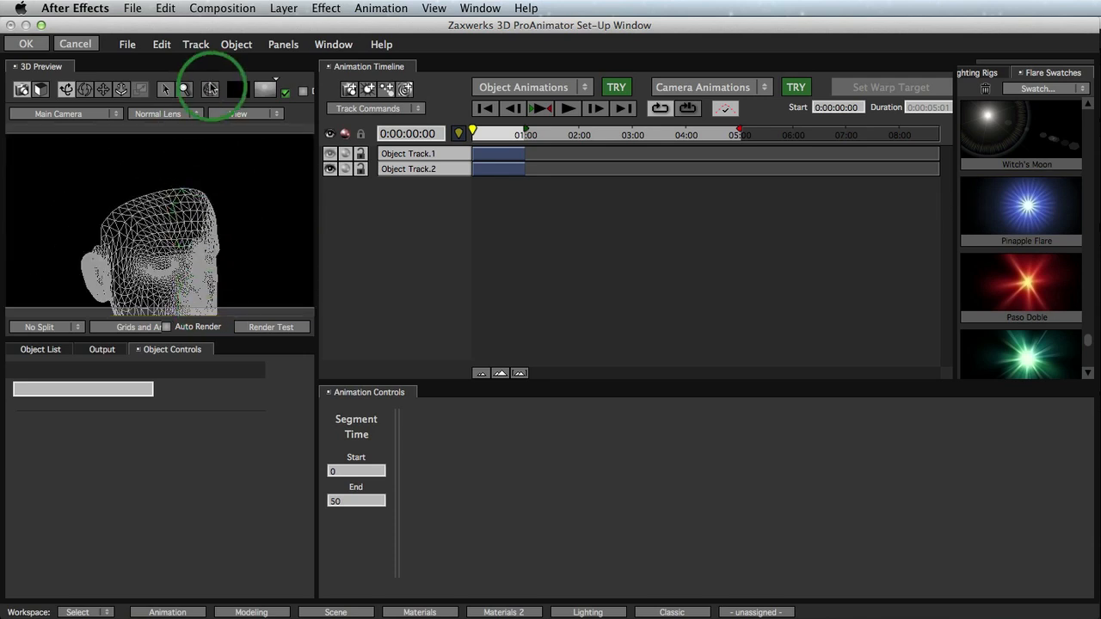
pyautogui.click(209, 89)
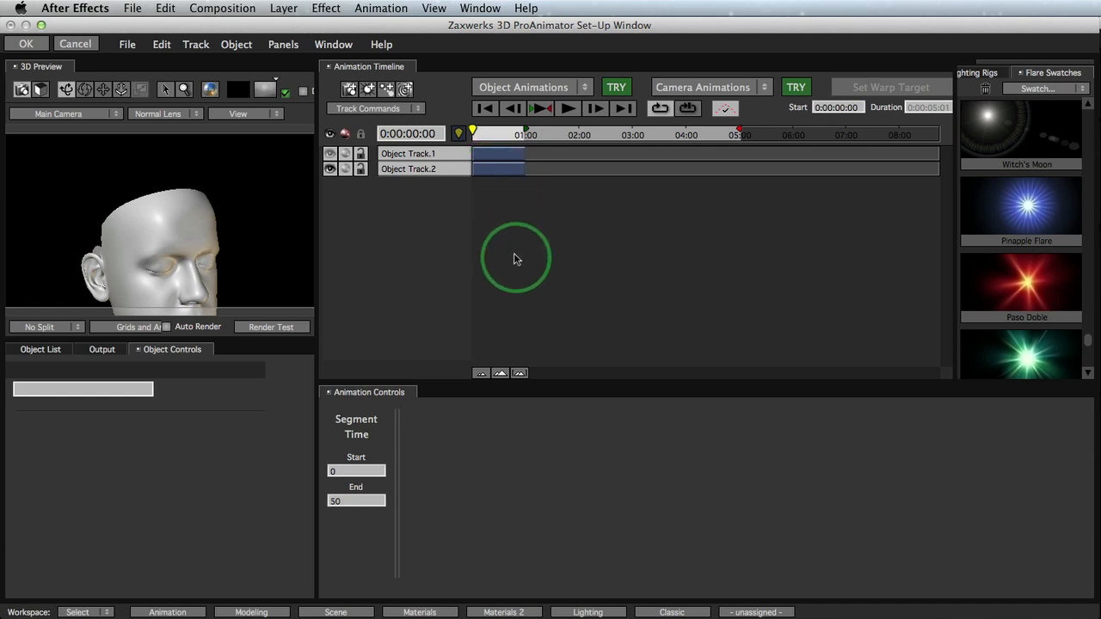
# Switch track visibility from the face to the sphere and set the sphere pose's distribution to 3D Object - Vertices
pyautogui.click(500, 169)
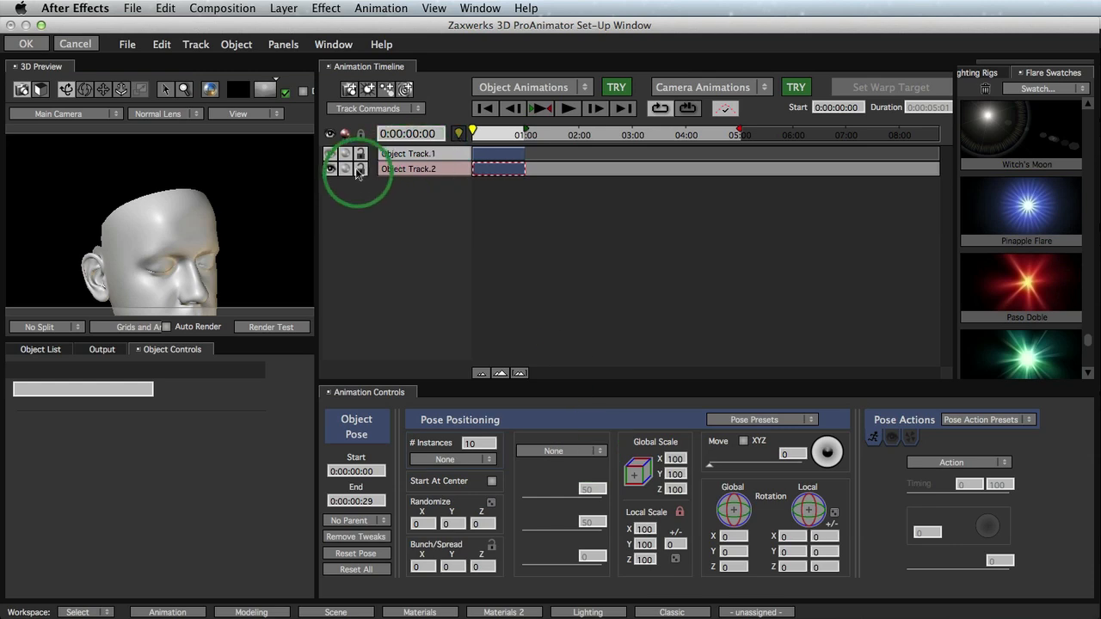
pyautogui.click(329, 171)
pyautogui.click(487, 153)
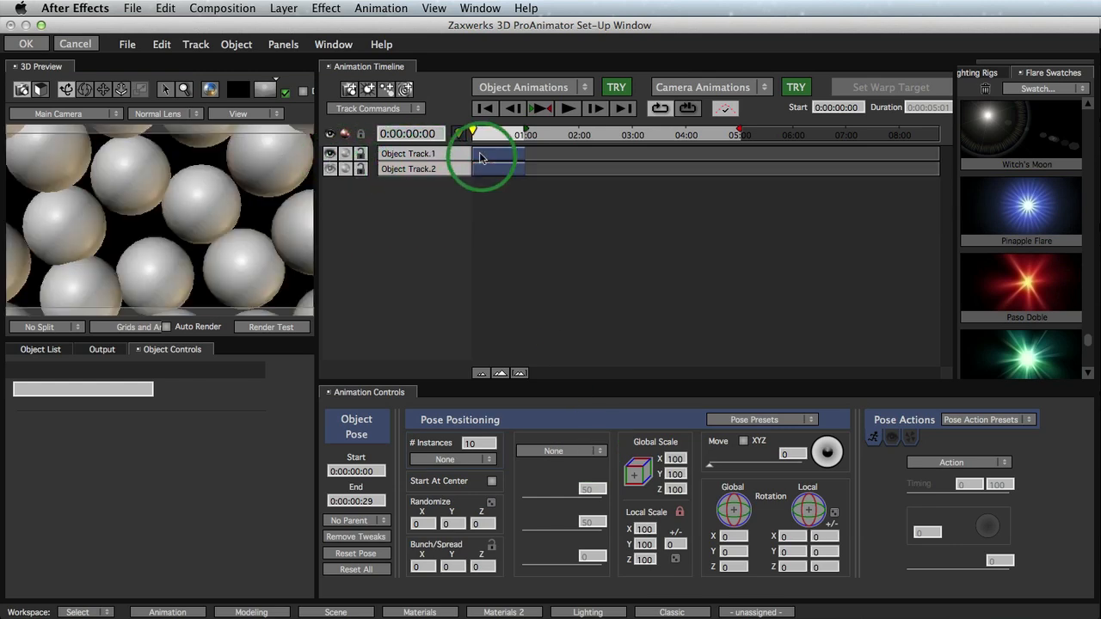
pyautogui.click(577, 451)
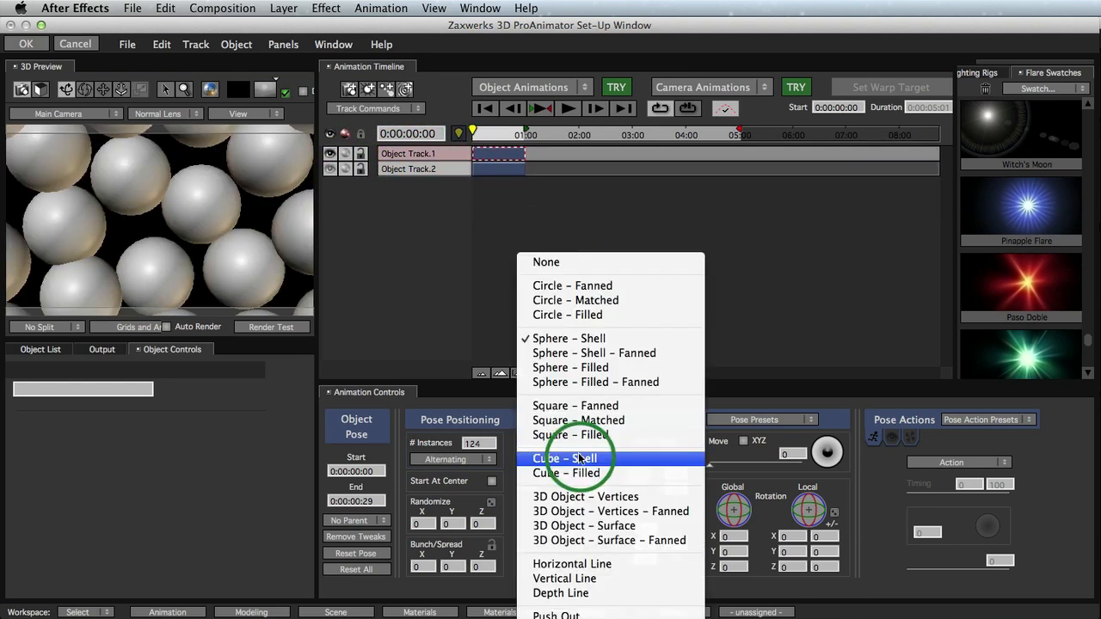
pyautogui.click(579, 499)
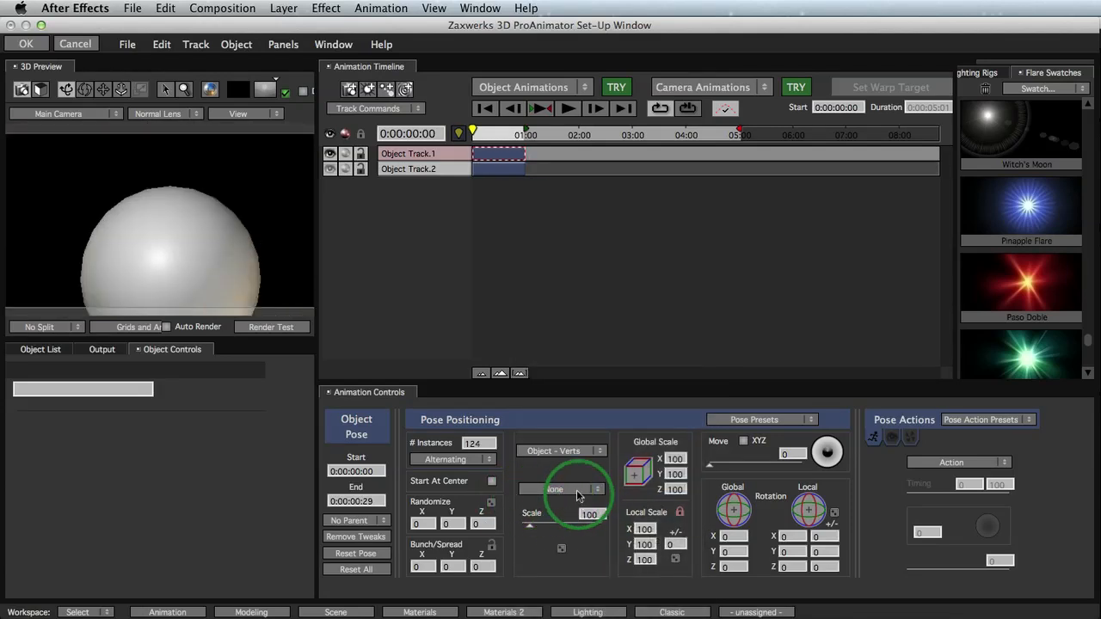
# Select all of the face's section objects in Object Track.2 and combine them into one group
pyautogui.click(576, 490)
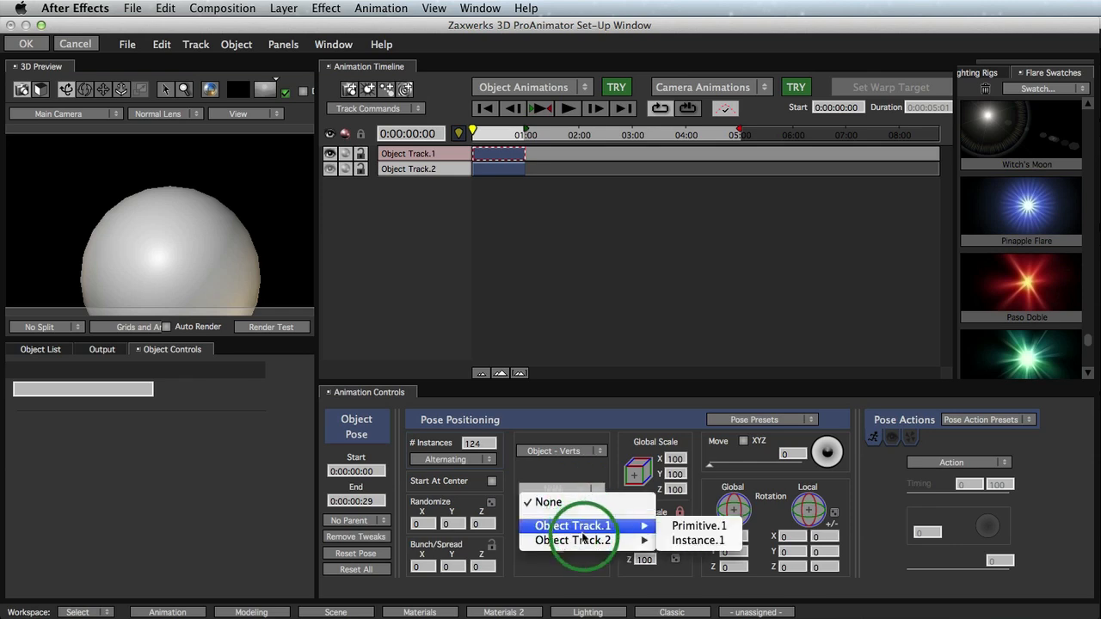
pyautogui.moveTo(582, 543)
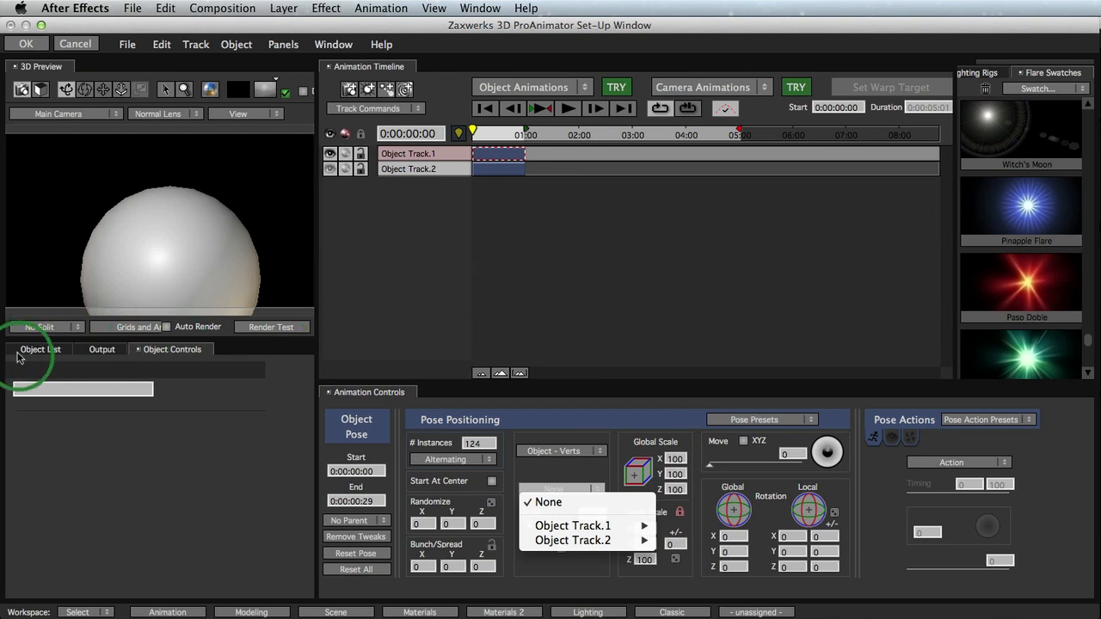
pyautogui.click(19, 355)
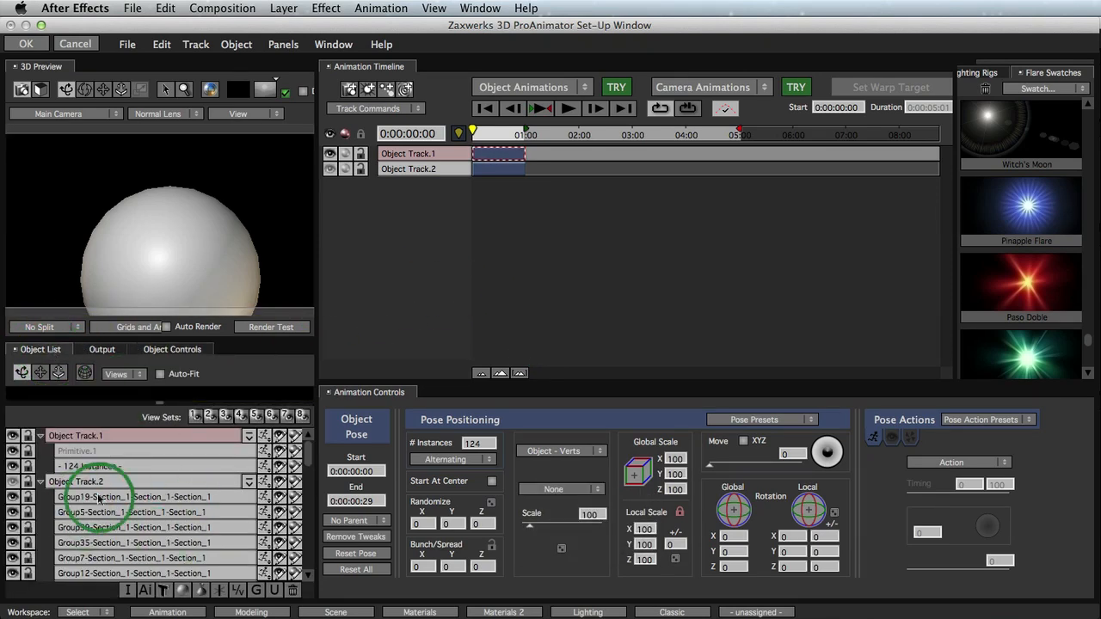
pyautogui.click(99, 497)
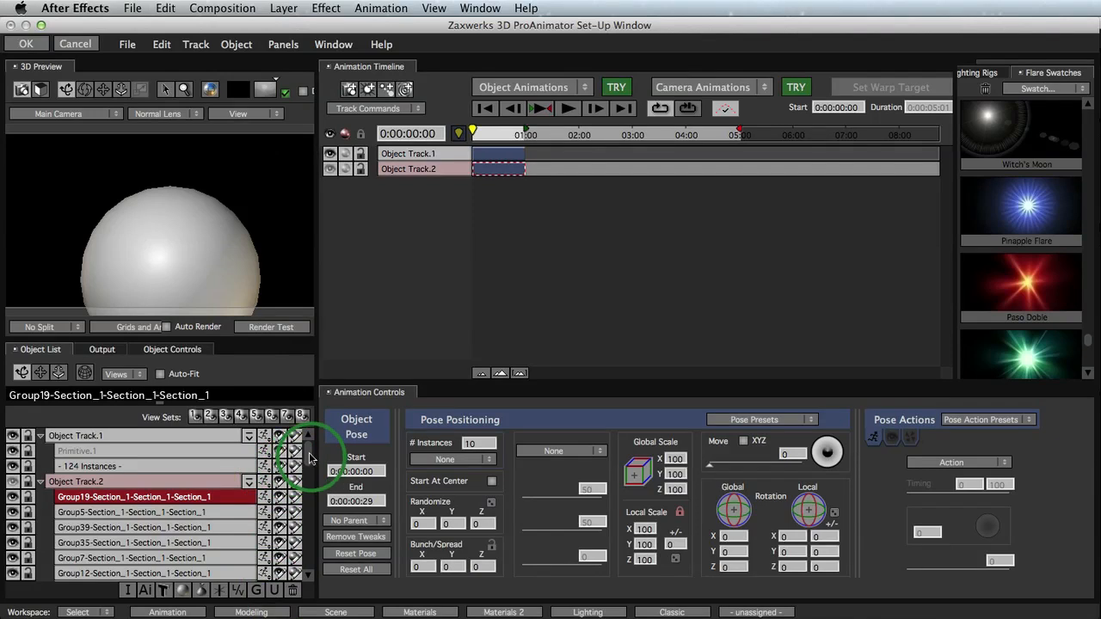
pyautogui.moveTo(310, 458); pyautogui.dragTo(307, 555)
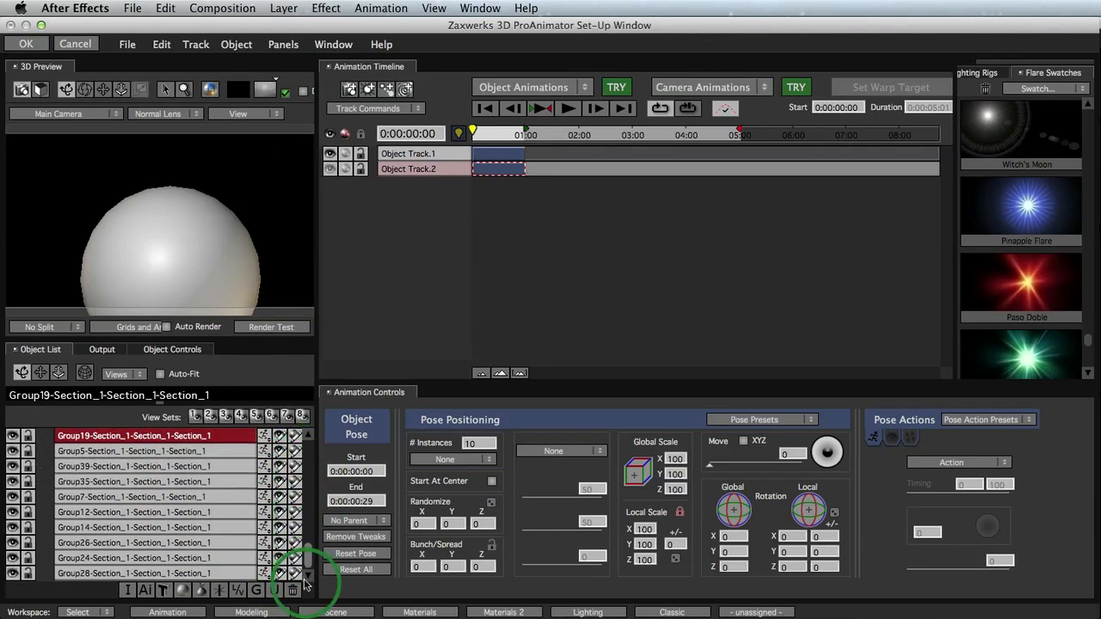
pyautogui.keyDown('shift'); pyautogui.click(179, 575); pyautogui.keyUp('shift')
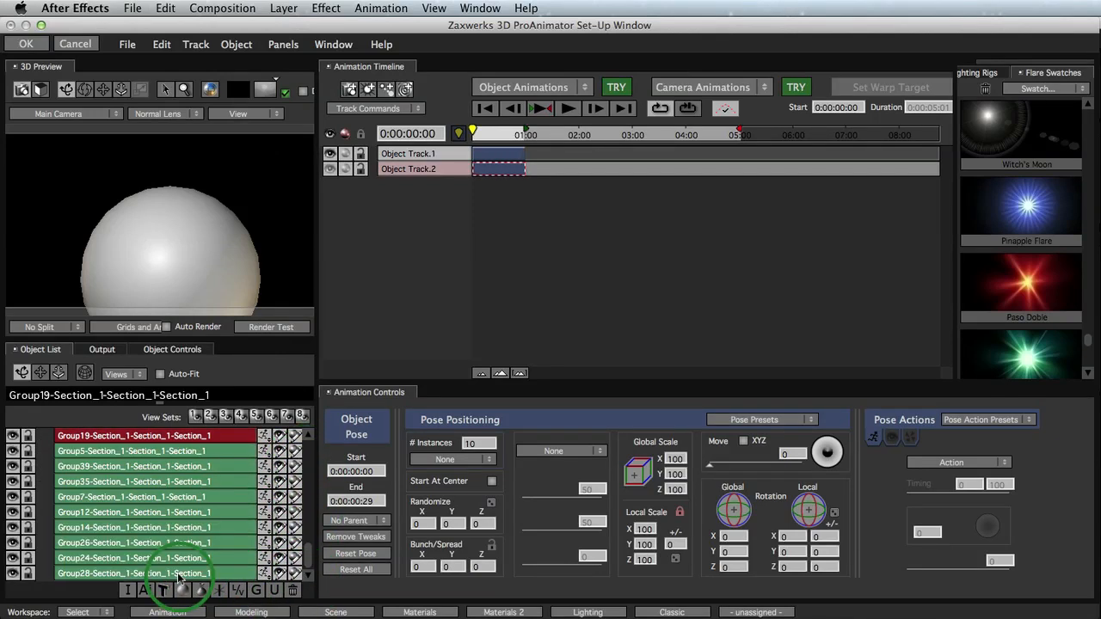
pyautogui.click(255, 591)
# Rename the new group in Object Track.2 as Face
pyautogui.moveTo(308, 535); pyautogui.dragTo(308, 514)
pyautogui.click(78, 454)
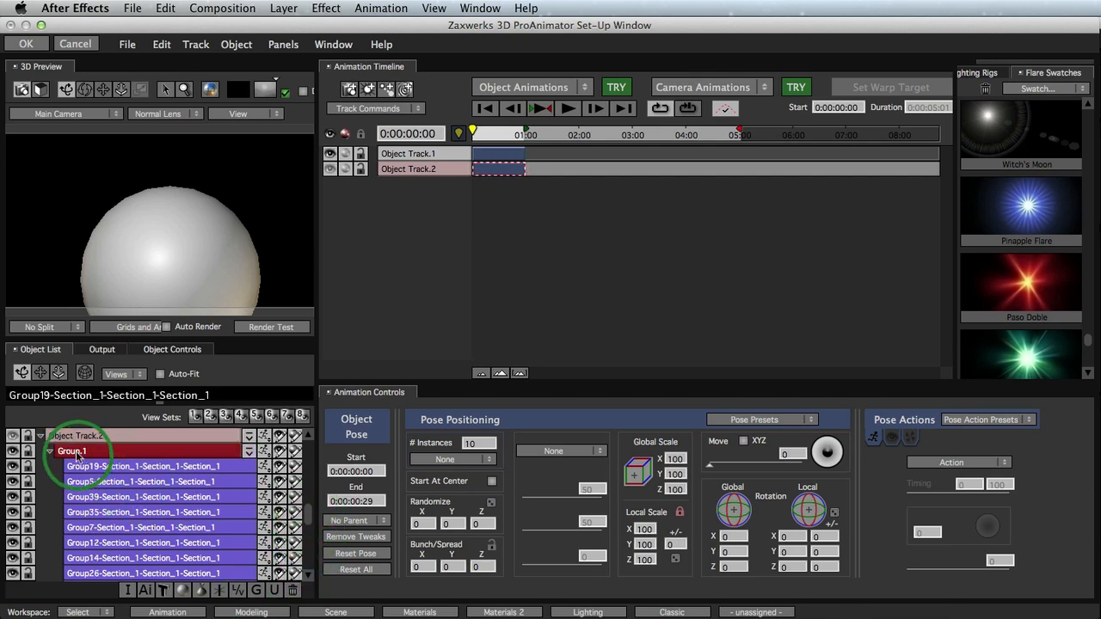
pyautogui.click(77, 454)
pyautogui.press('Return')
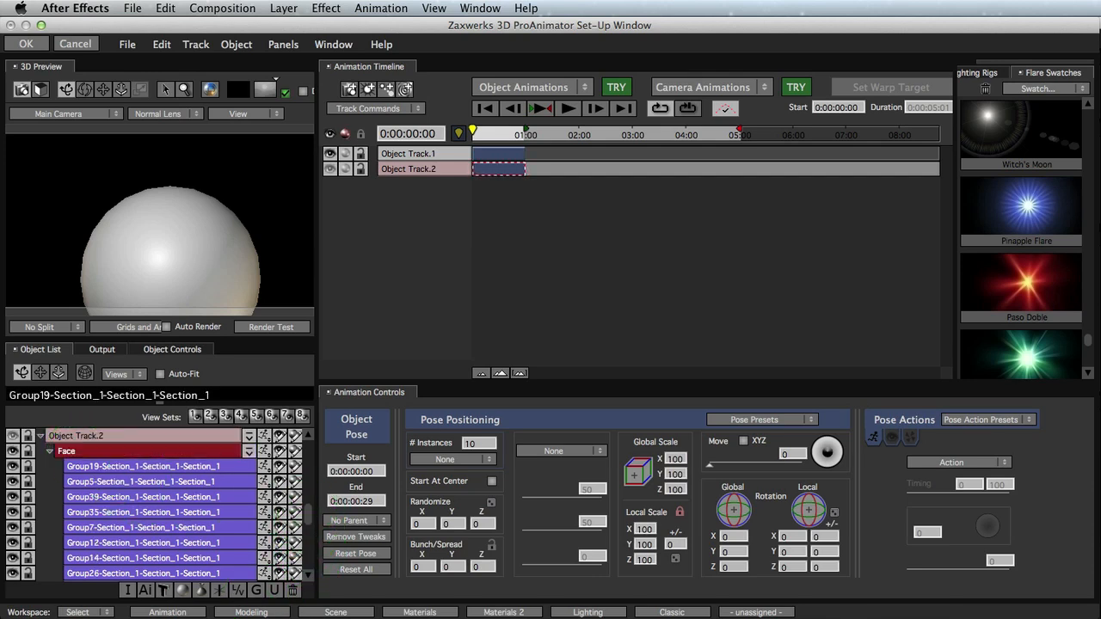
# Choose the Face group of Object Track.2 as the vertex distribution object for the sphere pose in Object Track.1
pyautogui.click(514, 157)
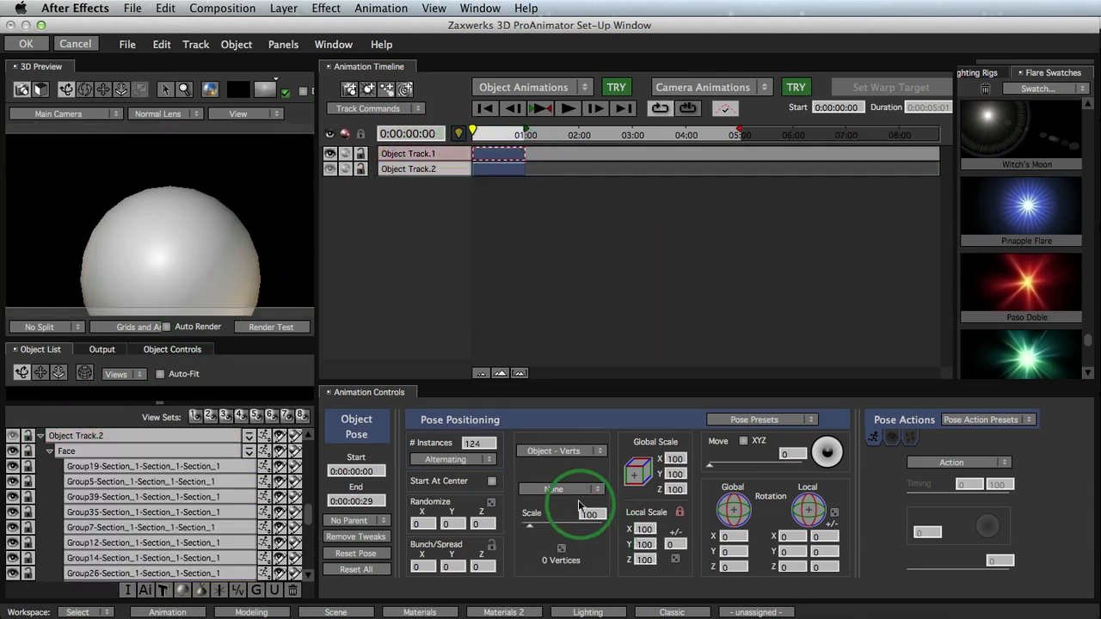
pyautogui.click(579, 492)
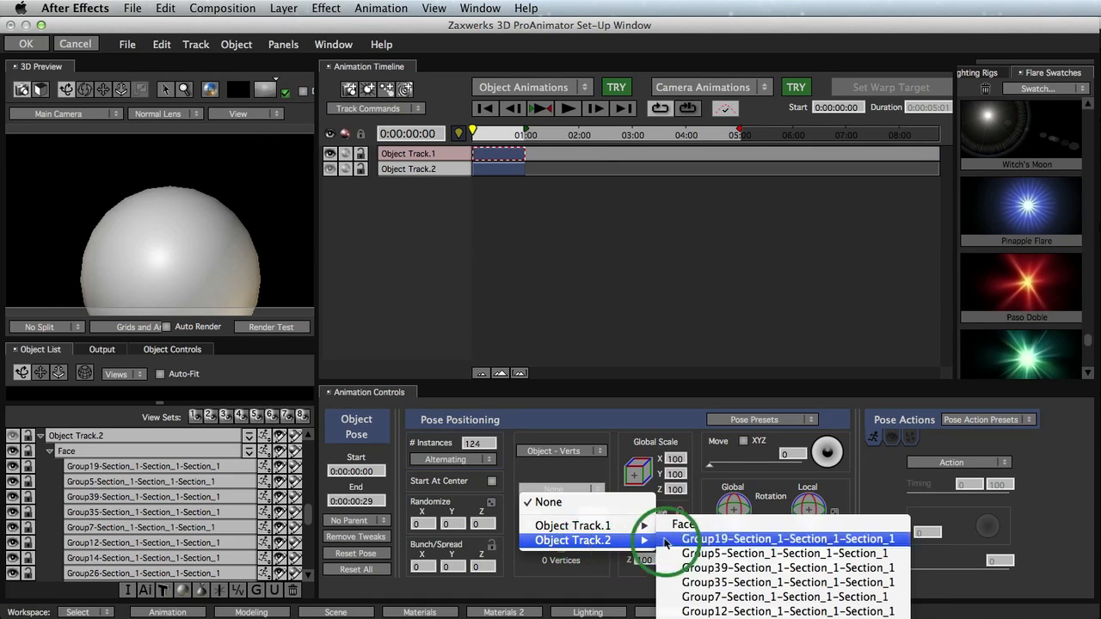
pyautogui.click(688, 533)
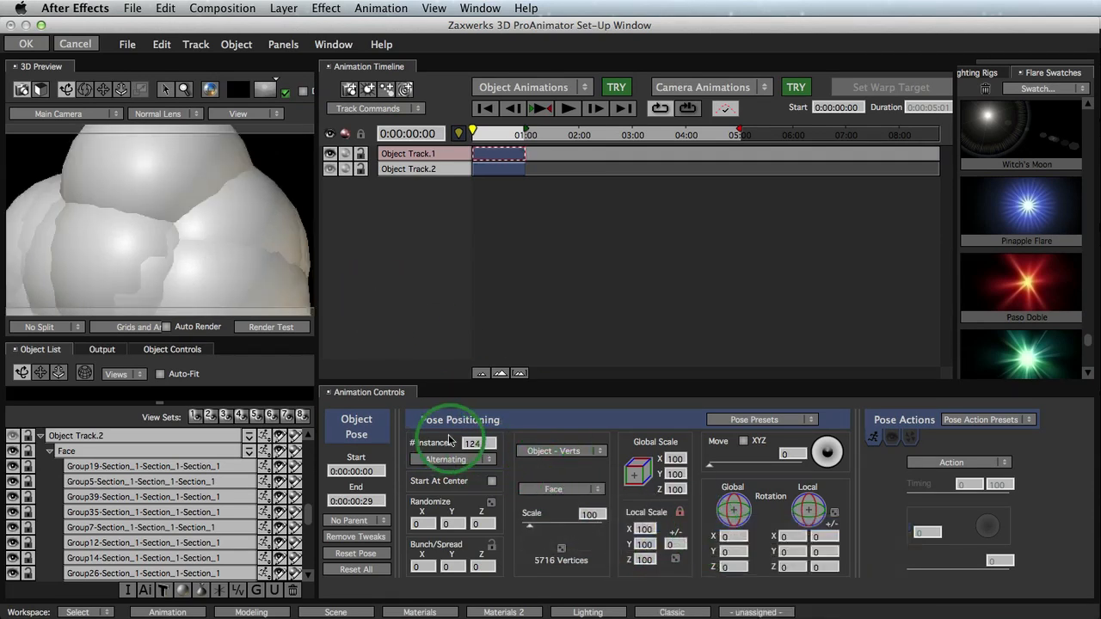
# Set the sphere pose to 194 instances and its local scale to 7 on X, Y and Z
pyautogui.moveTo(481, 446); pyautogui.dragTo(541, 451)
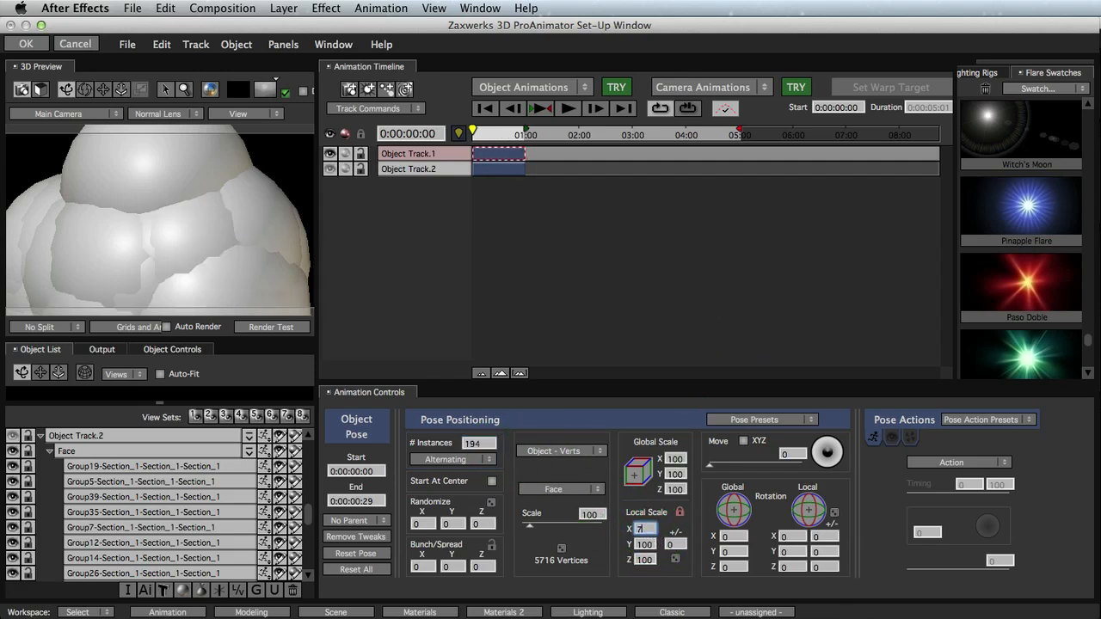
pyautogui.press('Return')
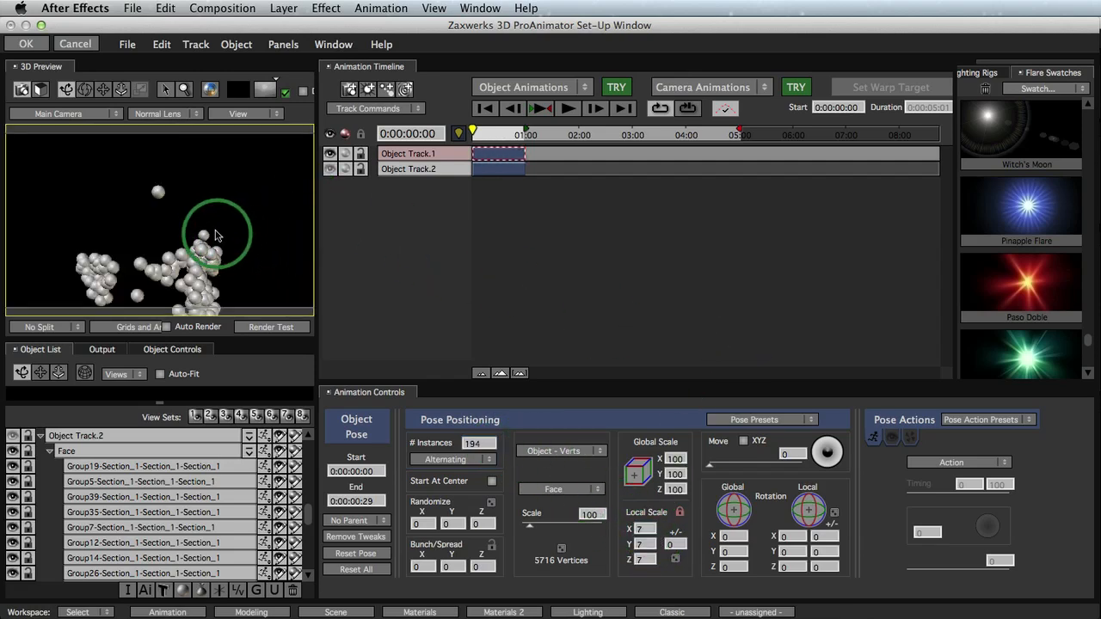
pyautogui.moveTo(218, 233); pyautogui.dragTo(218, 284, button='right')
pyautogui.moveTo(219, 285)
pyautogui.mouseDown()
pyautogui.moveTo(249, 253)
pyautogui.moveTo(212, 261)
pyautogui.moveTo(212, 277)
pyautogui.mouseUp()
# Raise the sphere pose's number of instances to 533 and finally to 5716 to match the face's vertices
pyautogui.moveTo(477, 460); pyautogui.dragTo(739, 425)
pyautogui.moveTo(86, 219); pyautogui.dragTo(197, 247)
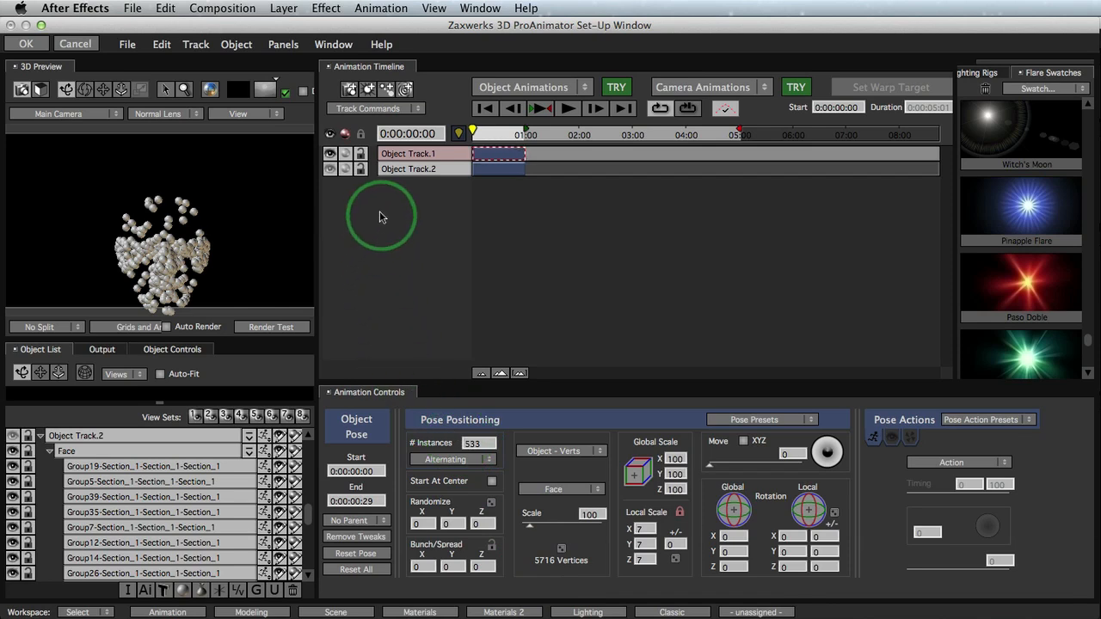
pyautogui.click(476, 444)
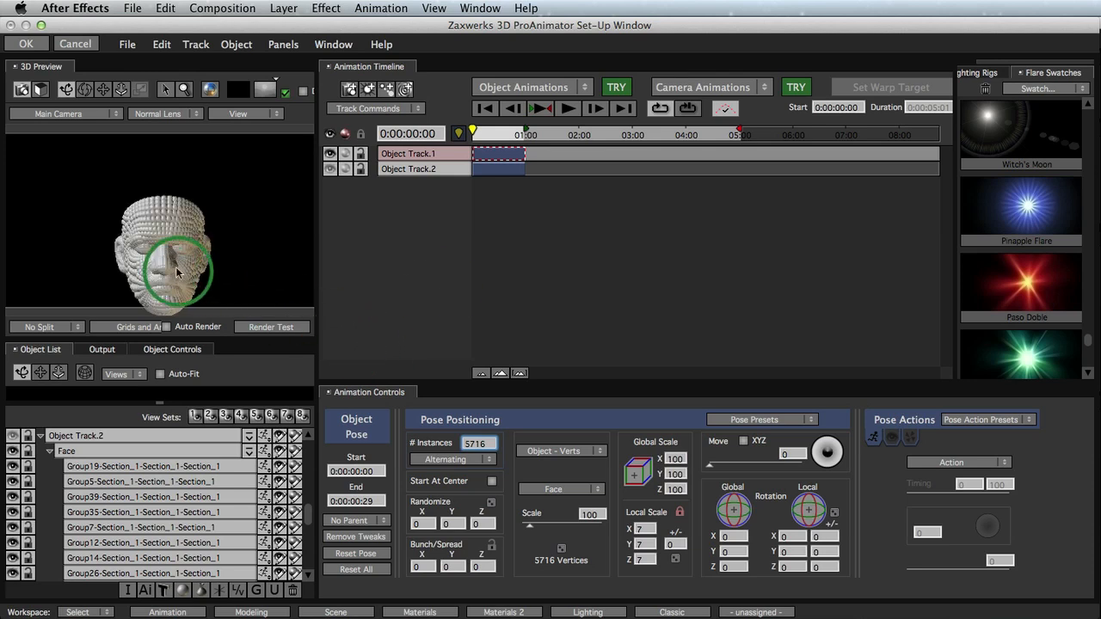
pyautogui.moveTo(179, 265); pyautogui.dragTo(215, 273)
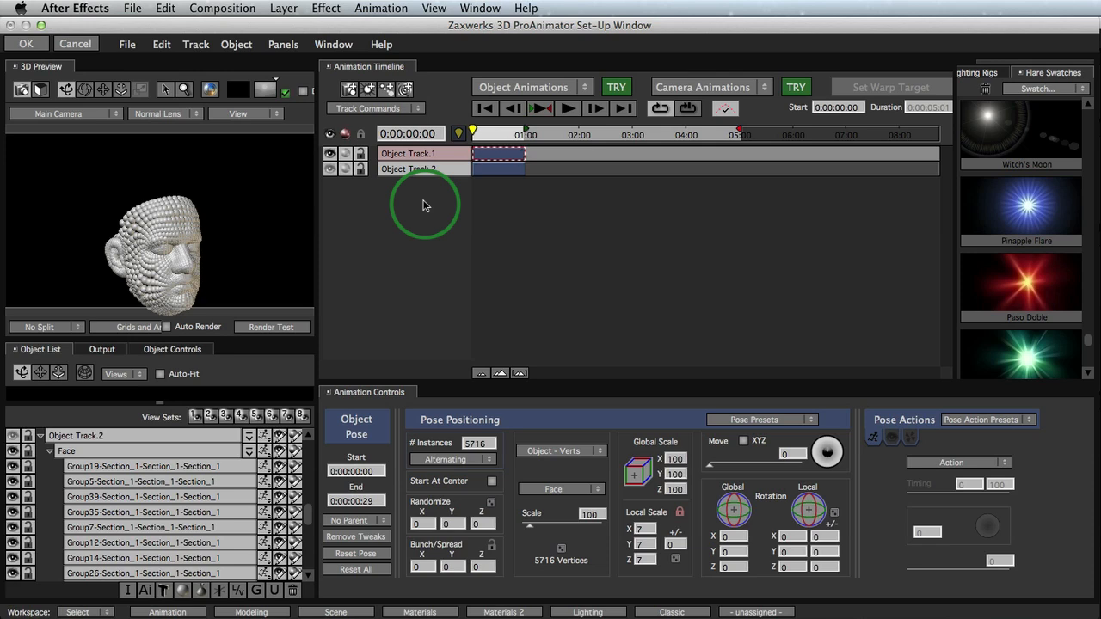
# Hide both Object Track.1 and Object Track.2 and clear the pose selection
pyautogui.click(331, 153)
pyautogui.click(330, 153)
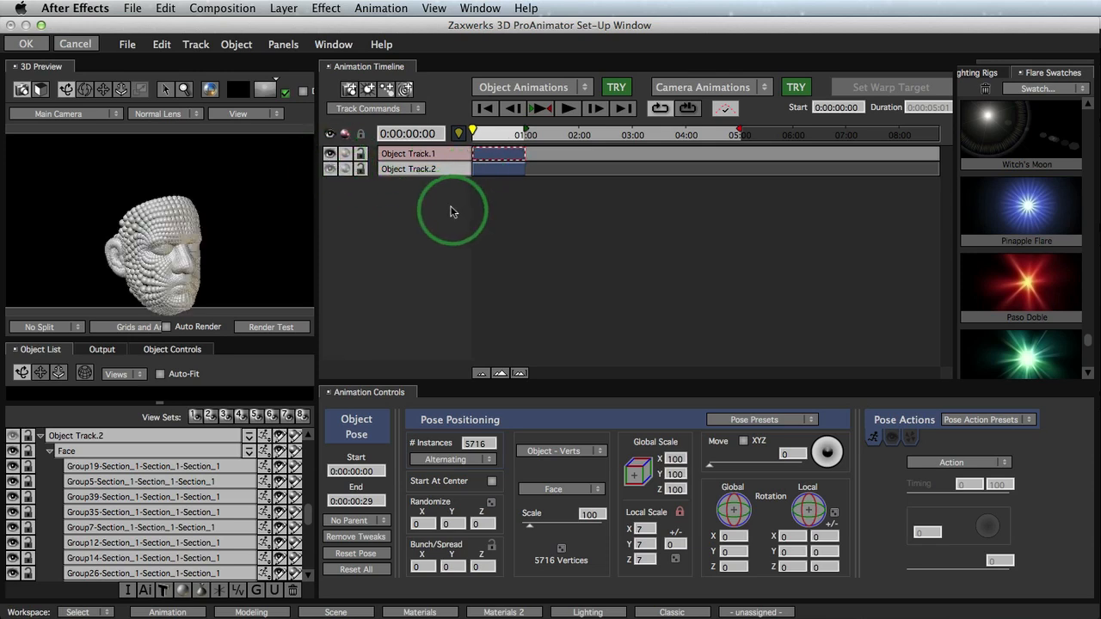
pyautogui.click(451, 211)
pyautogui.click(330, 169)
pyautogui.click(445, 274)
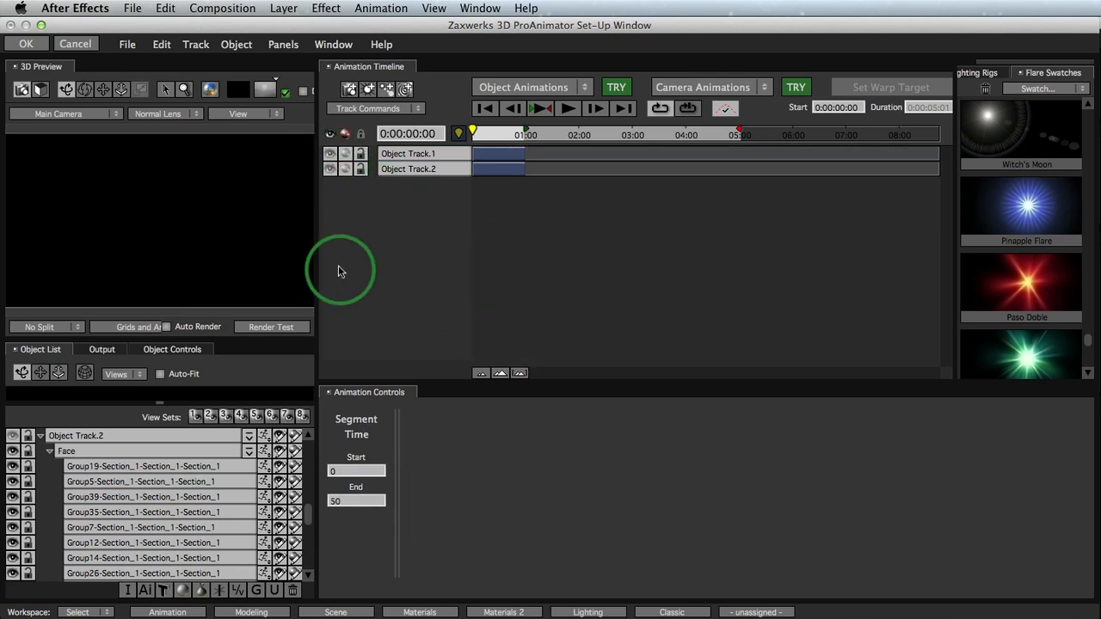
# Create a 3D text object reading "8" in the Trench 100 font at size 72
pyautogui.click(237, 44)
pyautogui.moveTo(259, 111)
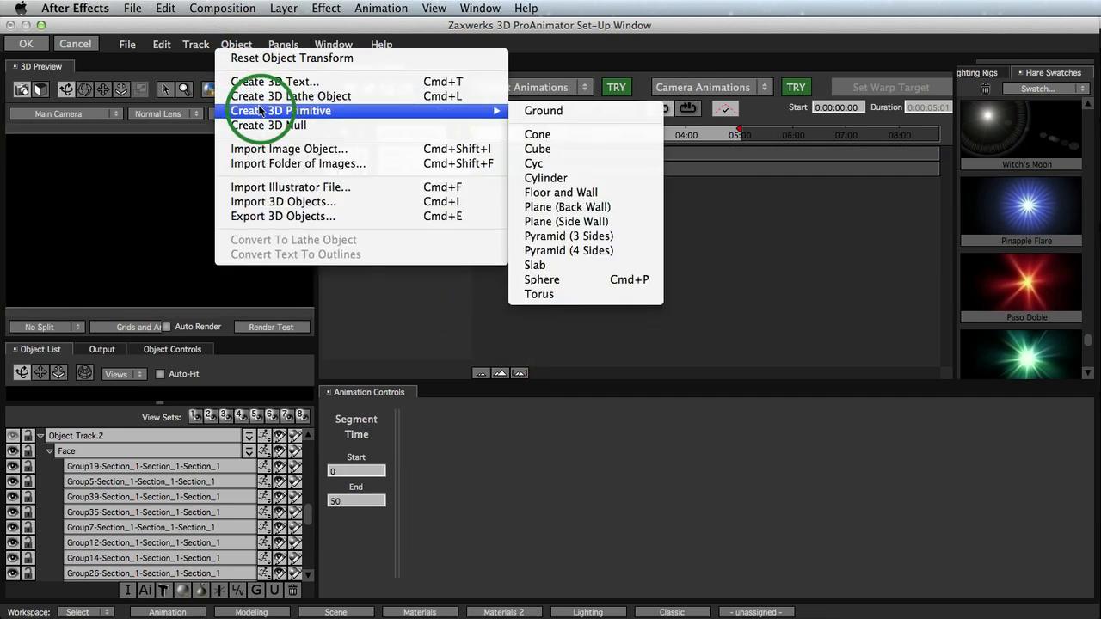
pyautogui.click(263, 79)
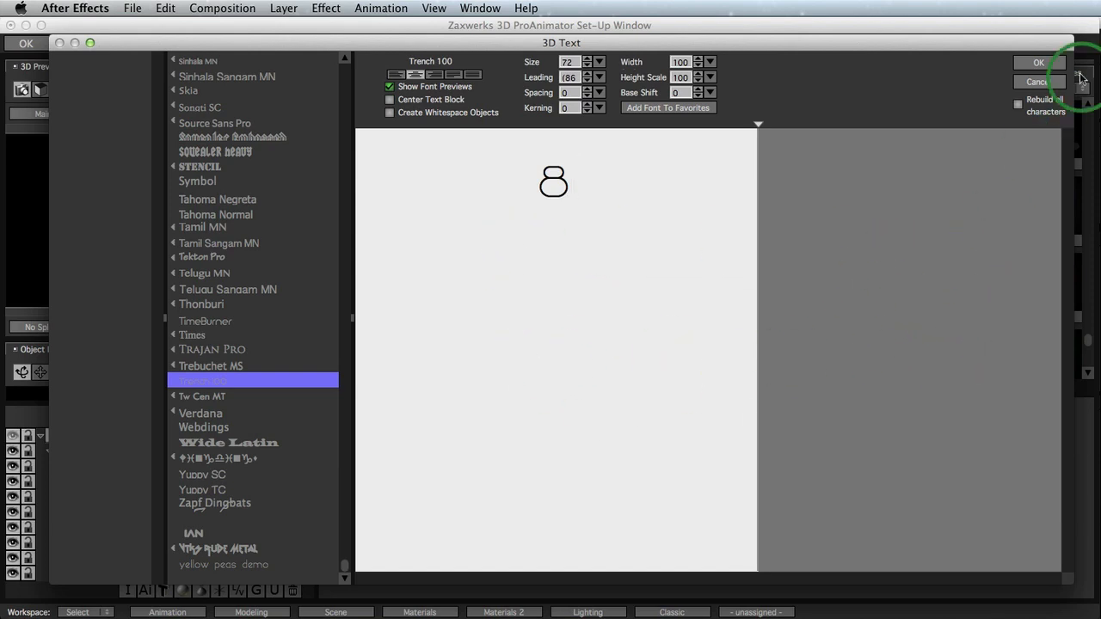
pyautogui.click(1039, 63)
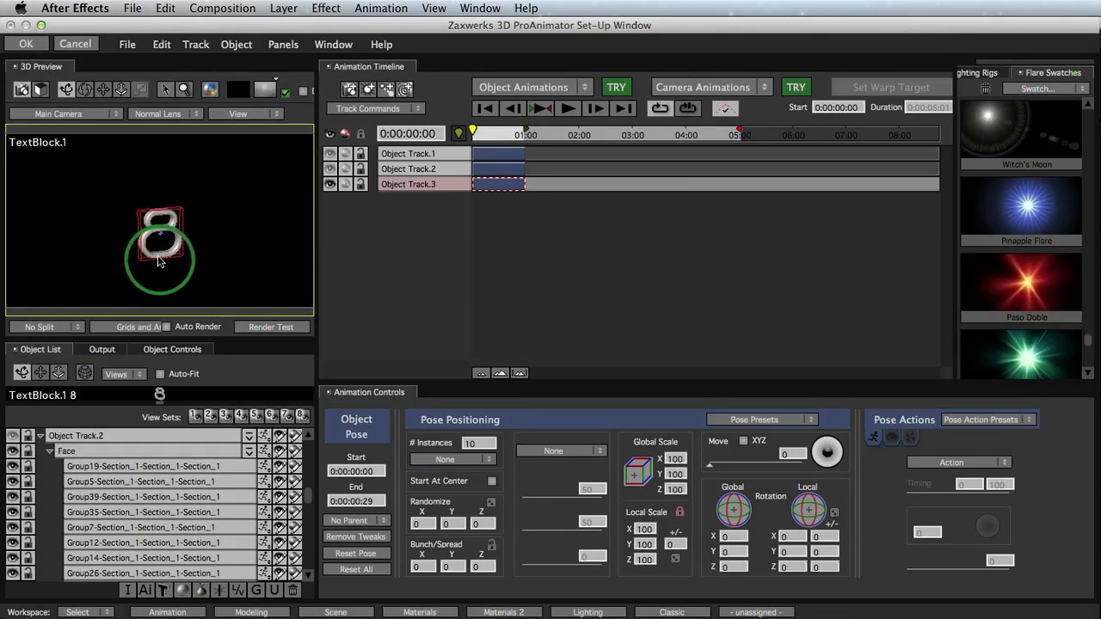
# Switch the preview to wireframe display and examine the mesh of the 8 up close
pyautogui.click(210, 92)
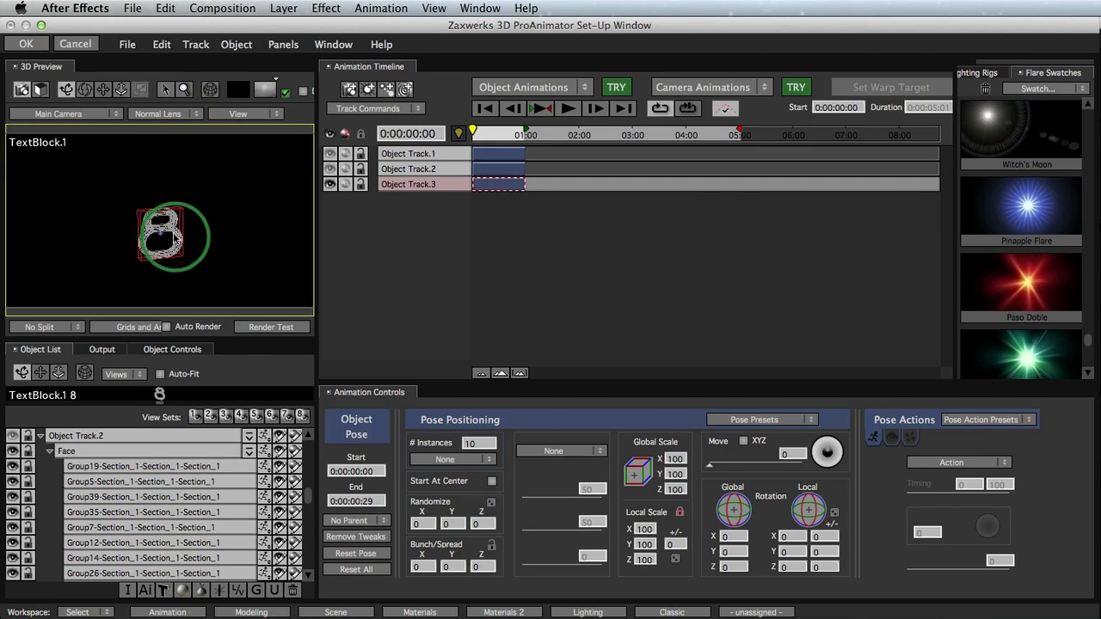
pyautogui.moveTo(172, 238); pyautogui.dragTo(164, 57, button='right')
pyautogui.moveTo(184, 182); pyautogui.dragTo(163, 239)
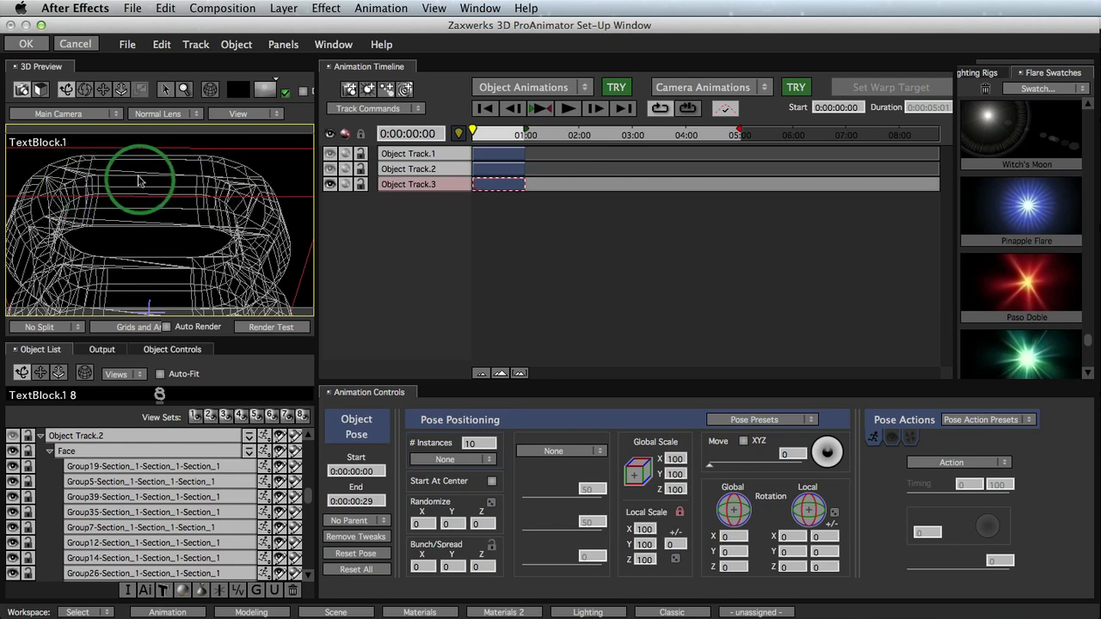
pyautogui.moveTo(158, 225); pyautogui.dragTo(376, 209)
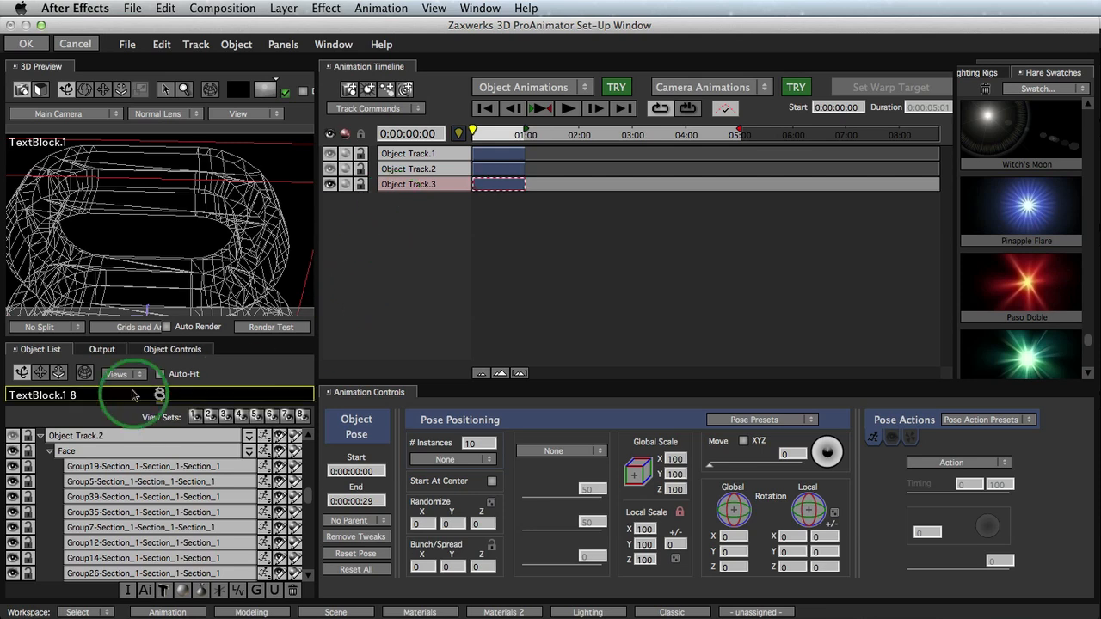
# Raise the text's preview object smoothness to 94 and lower it to 72
pyautogui.click(163, 351)
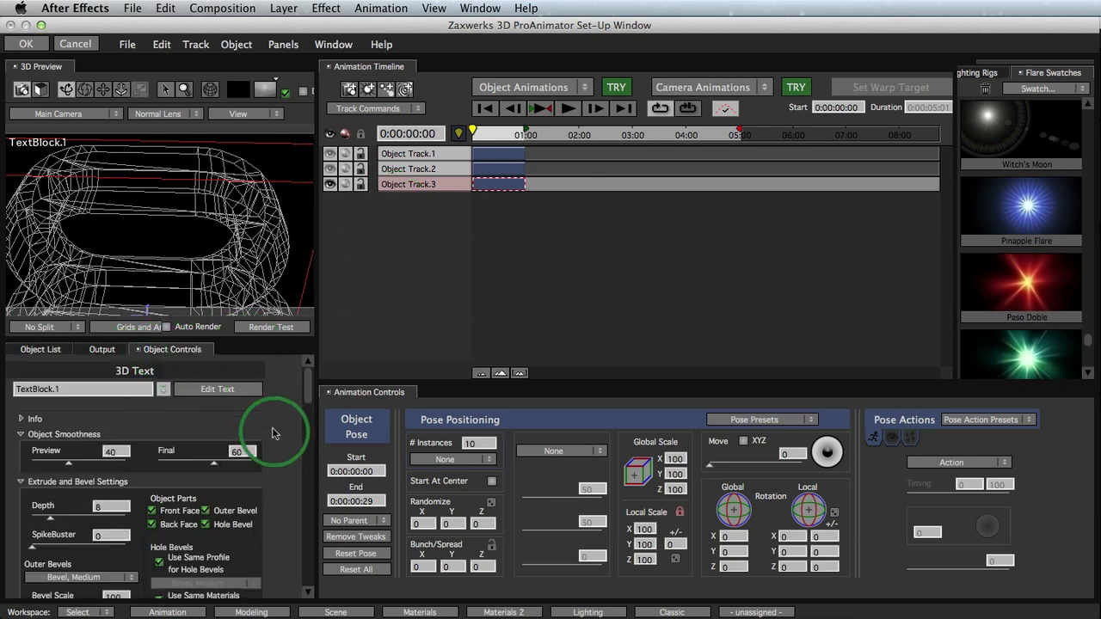
pyautogui.moveTo(67, 467); pyautogui.dragTo(121, 471)
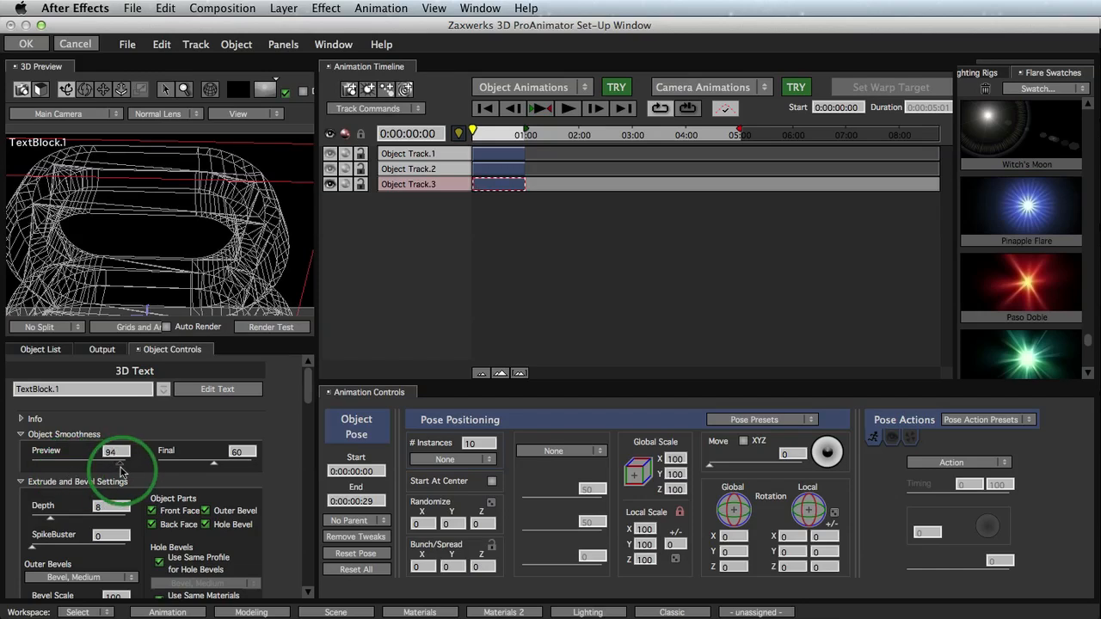
pyautogui.moveTo(233, 275); pyautogui.dragTo(82, 160)
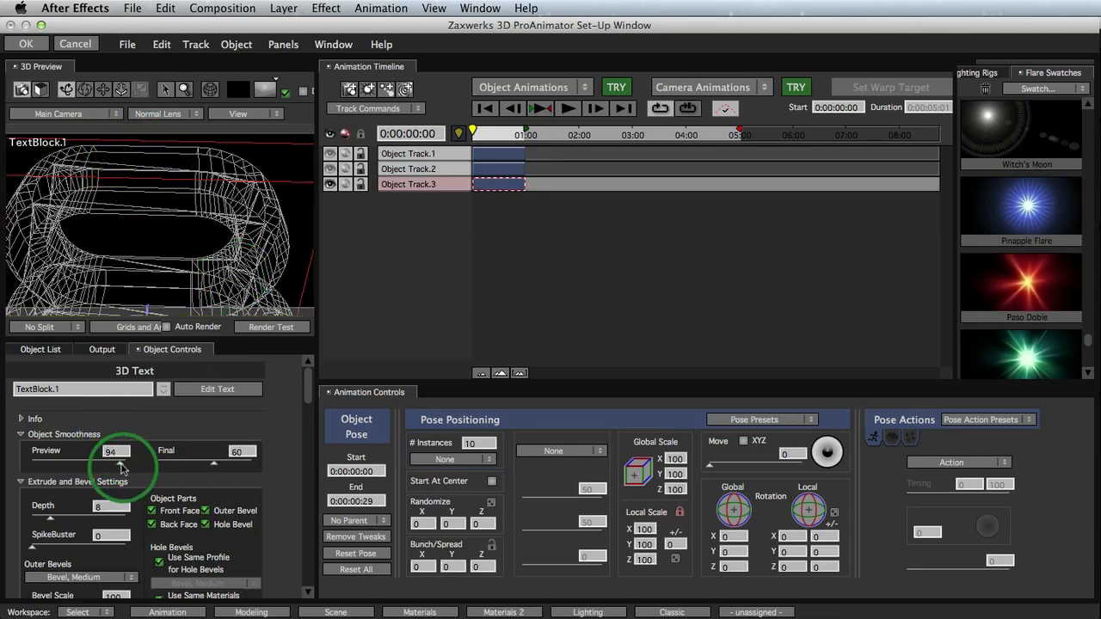
pyautogui.moveTo(118, 467); pyautogui.dragTo(104, 467)
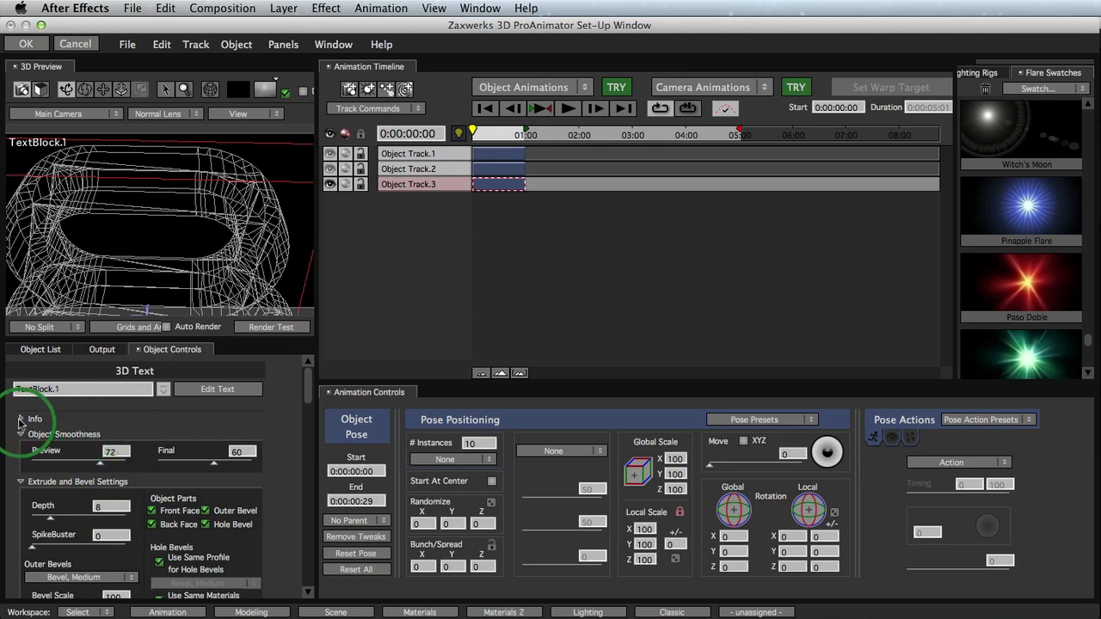
# Turn on meshing for the text and set the preview mesh values for X, Y and Z to 1
pyautogui.click(20, 419)
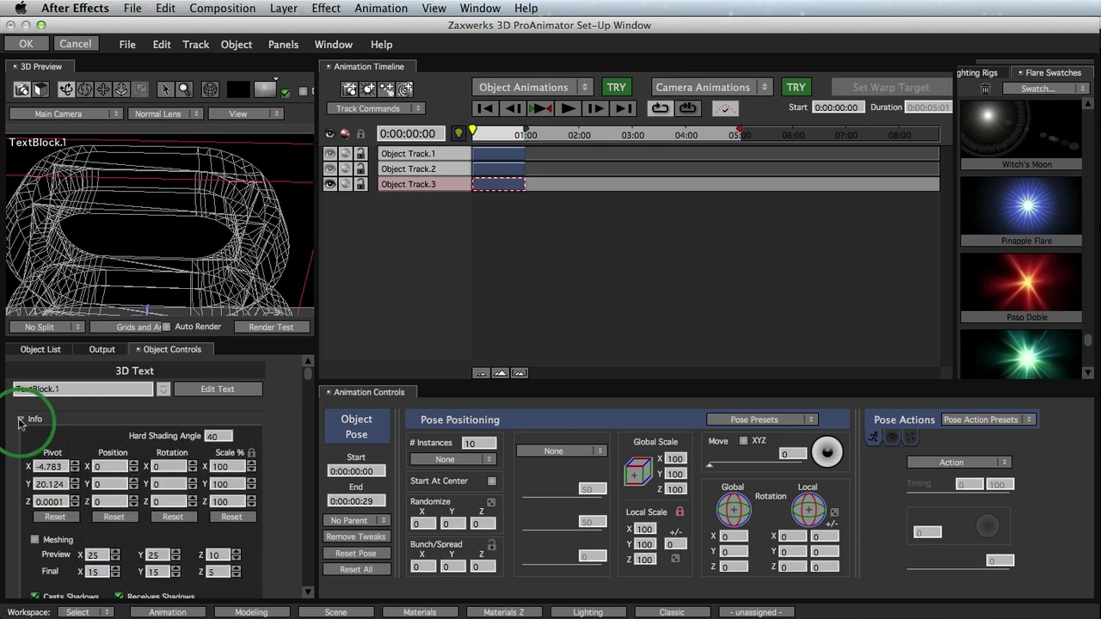
pyautogui.click(34, 540)
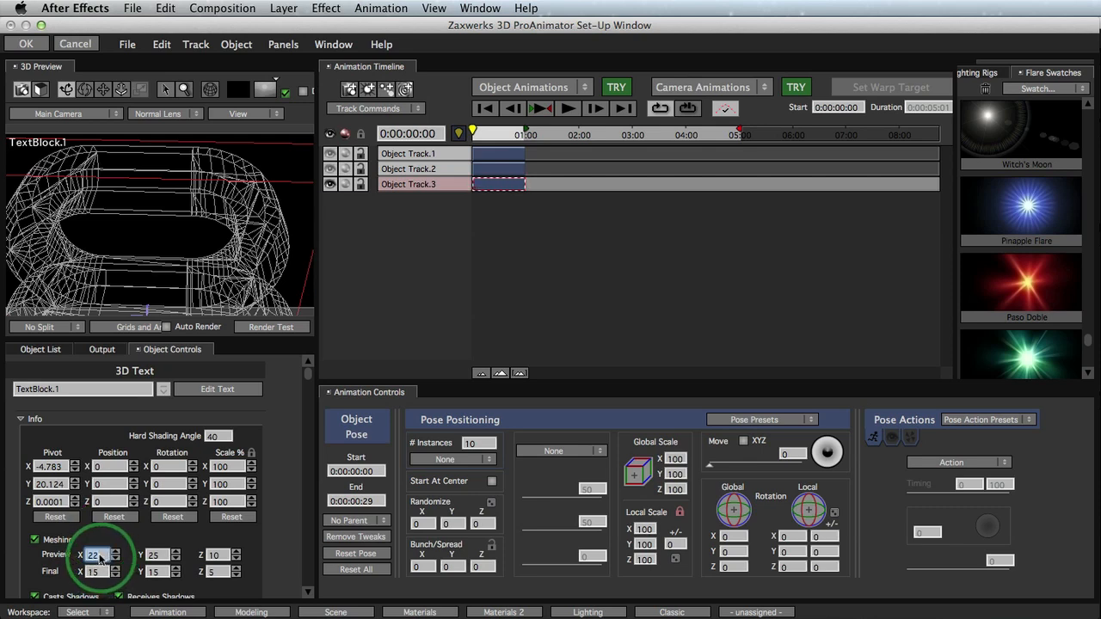
pyautogui.write('1')
pyautogui.press('Return')
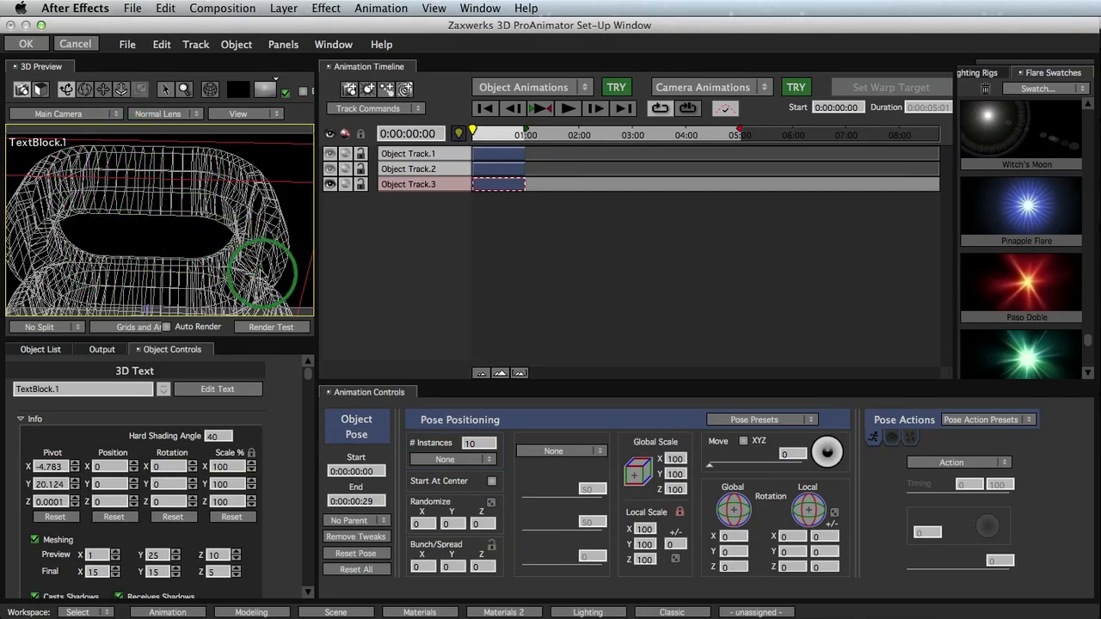
pyautogui.moveTo(262, 274); pyautogui.dragTo(241, 301)
pyautogui.moveTo(175, 559); pyautogui.dragTo(36, 554)
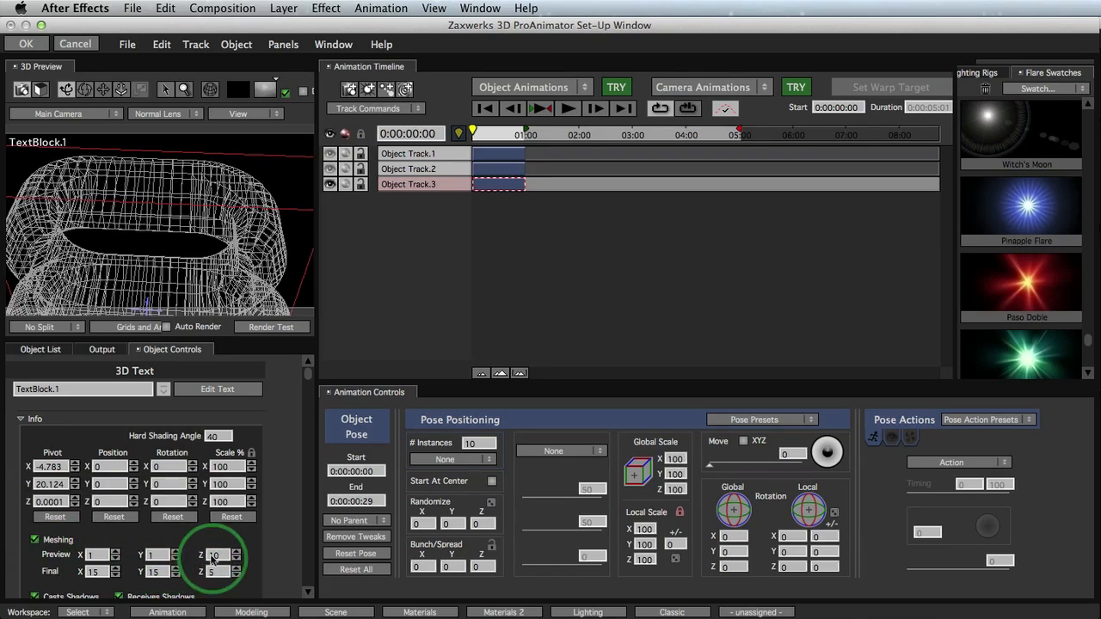
pyautogui.moveTo(219, 558); pyautogui.dragTo(4, 538)
pyautogui.moveTo(128, 238); pyautogui.dragTo(249, 247)
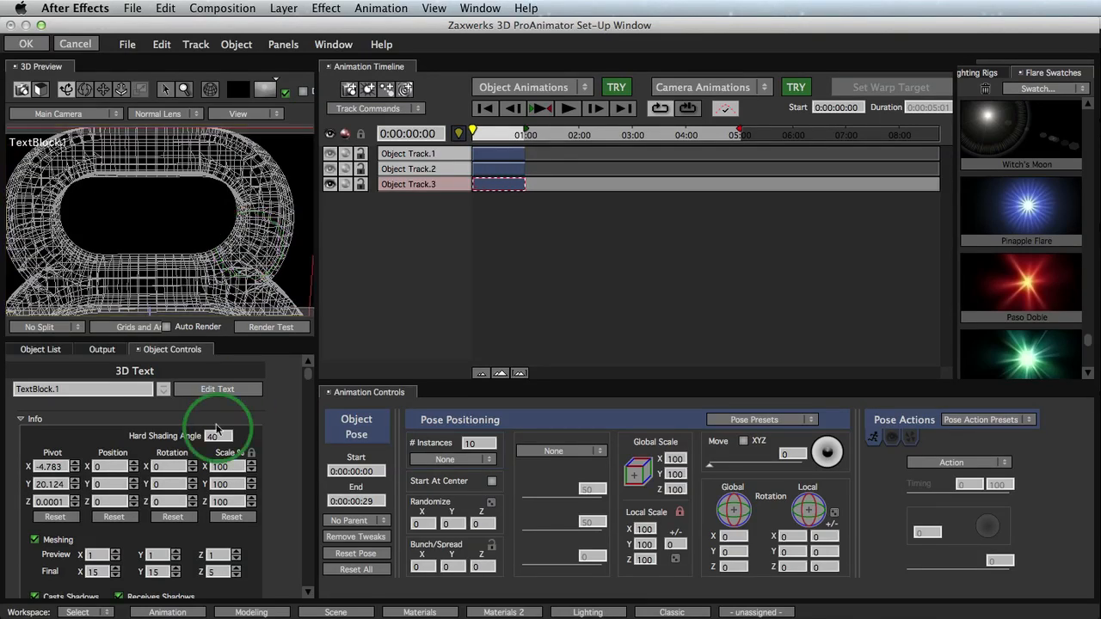
# Set the text's preview mesh values for X, Y and Z to 2
pyautogui.click(115, 551)
pyautogui.click(175, 552)
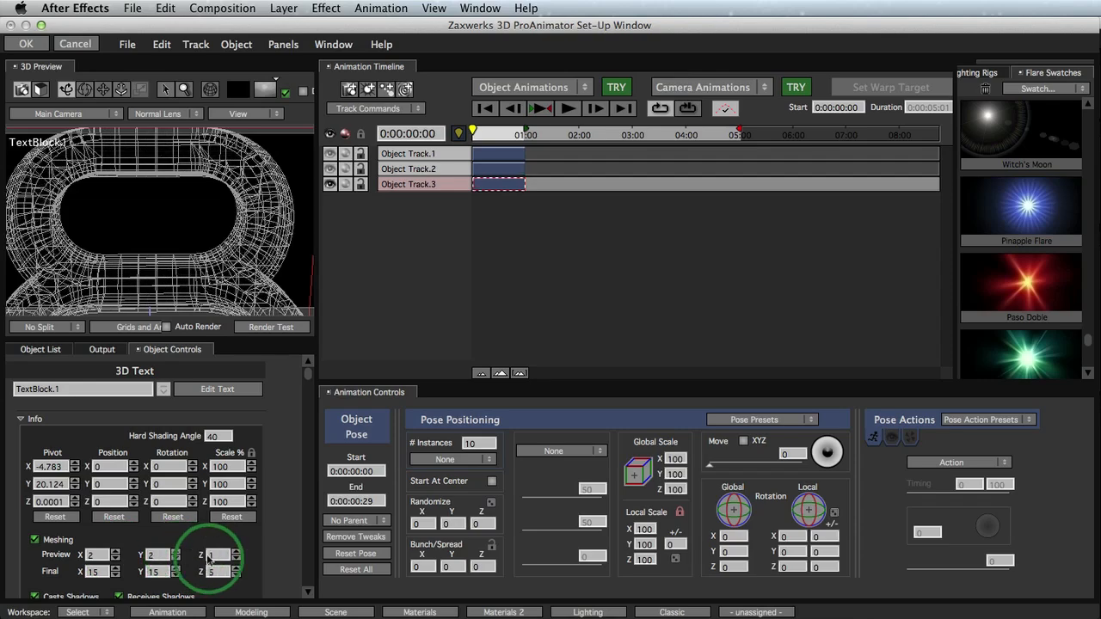
pyautogui.click(234, 552)
pyautogui.moveTo(148, 216); pyautogui.dragTo(120, 175)
pyautogui.moveTo(203, 217); pyautogui.dragTo(254, 228)
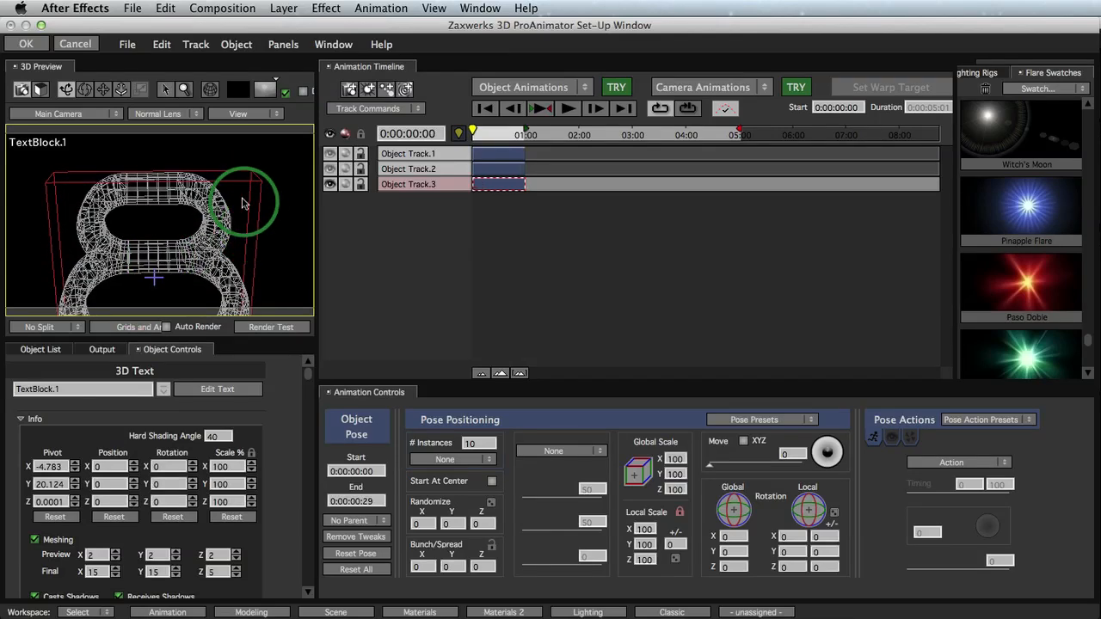
# Switch the preview back to shaded display, hide Object Track.3 and show the sphere instances of Object Track.1
pyautogui.click(210, 89)
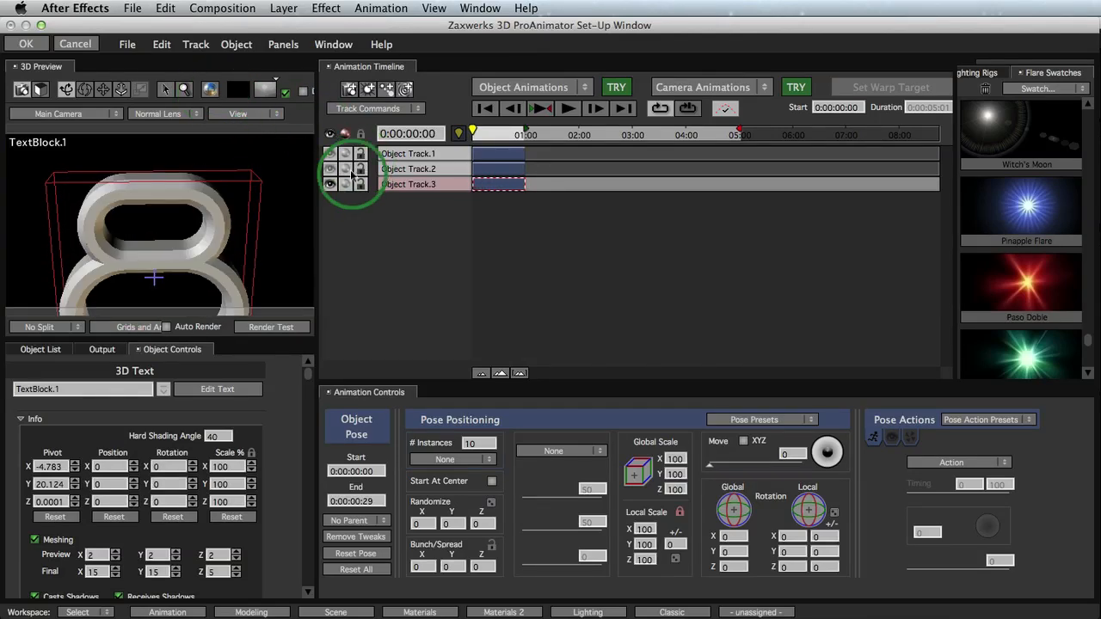
pyautogui.click(330, 184)
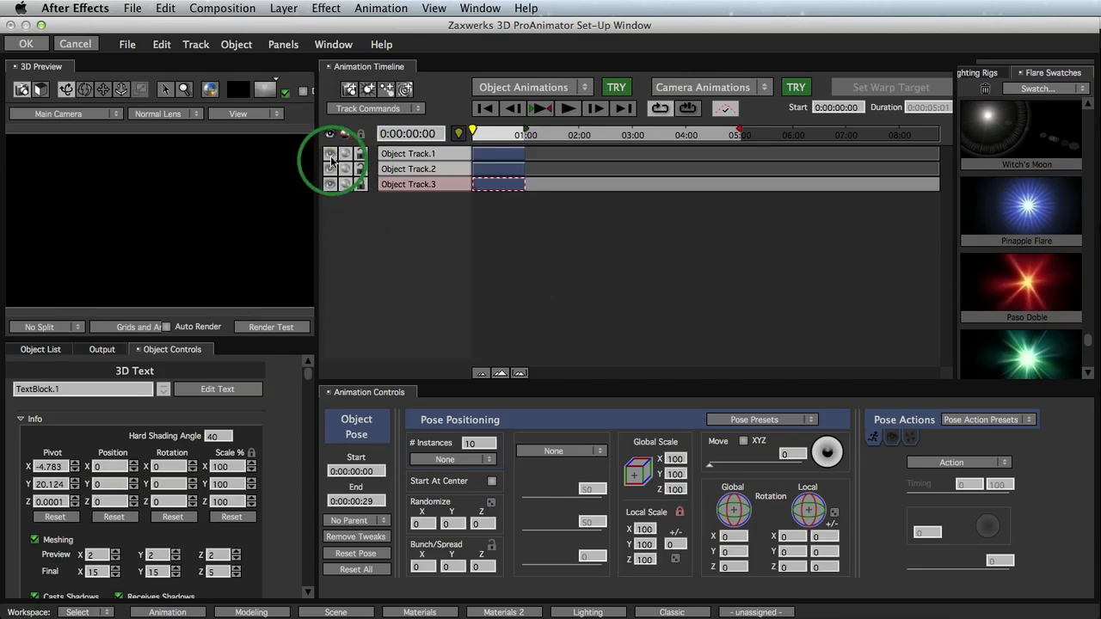
pyautogui.click(330, 157)
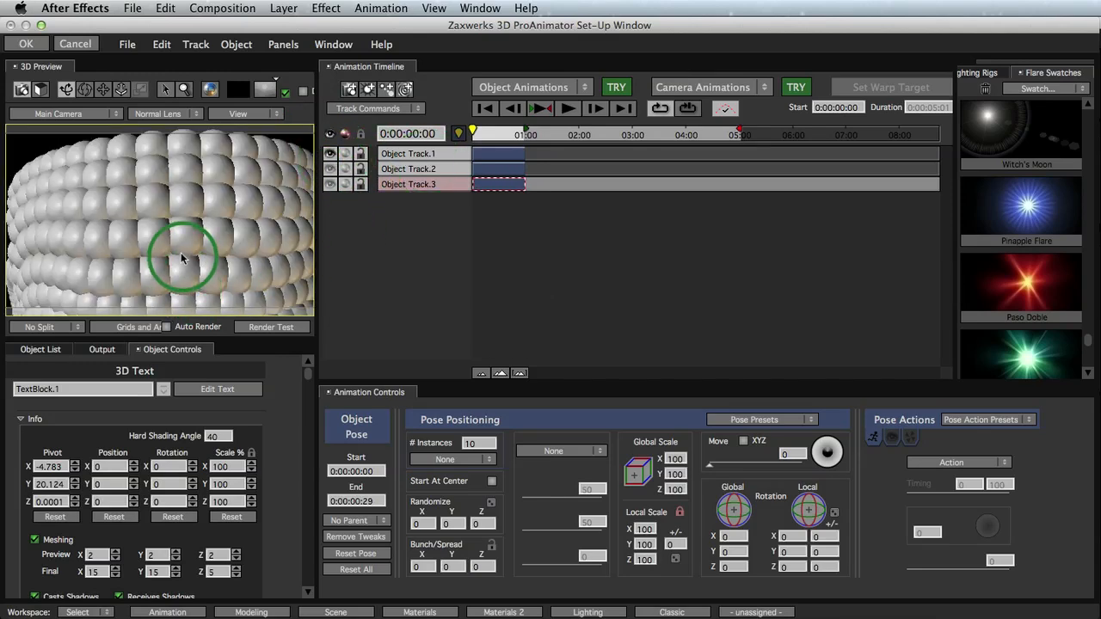
pyautogui.moveTo(180, 257); pyautogui.dragTo(183, 350, button='right')
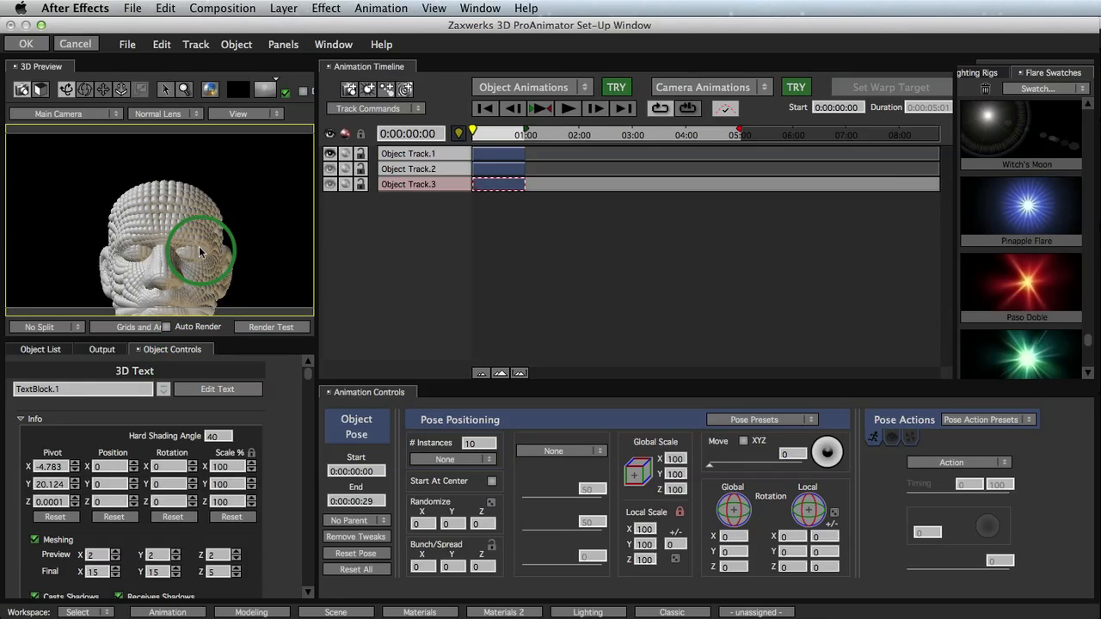
# Add a second pose at about 0:00:04:03 on Object Track.1 and distribute its instances over the vertices of TextBlock.1 8
pyautogui.click(691, 154)
pyautogui.click(693, 155)
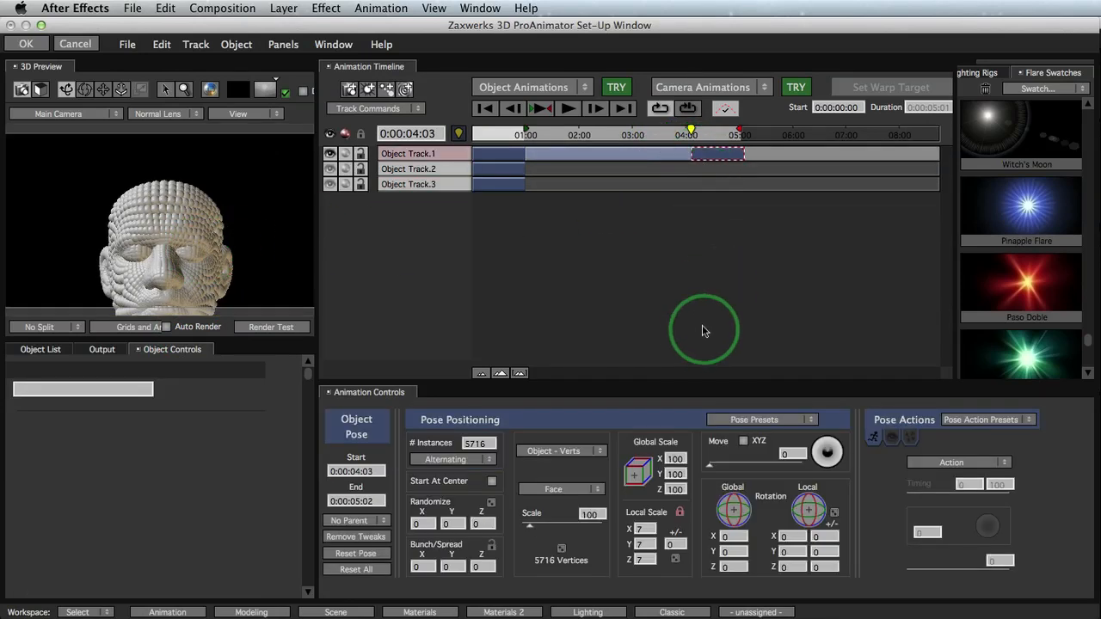
pyautogui.click(563, 492)
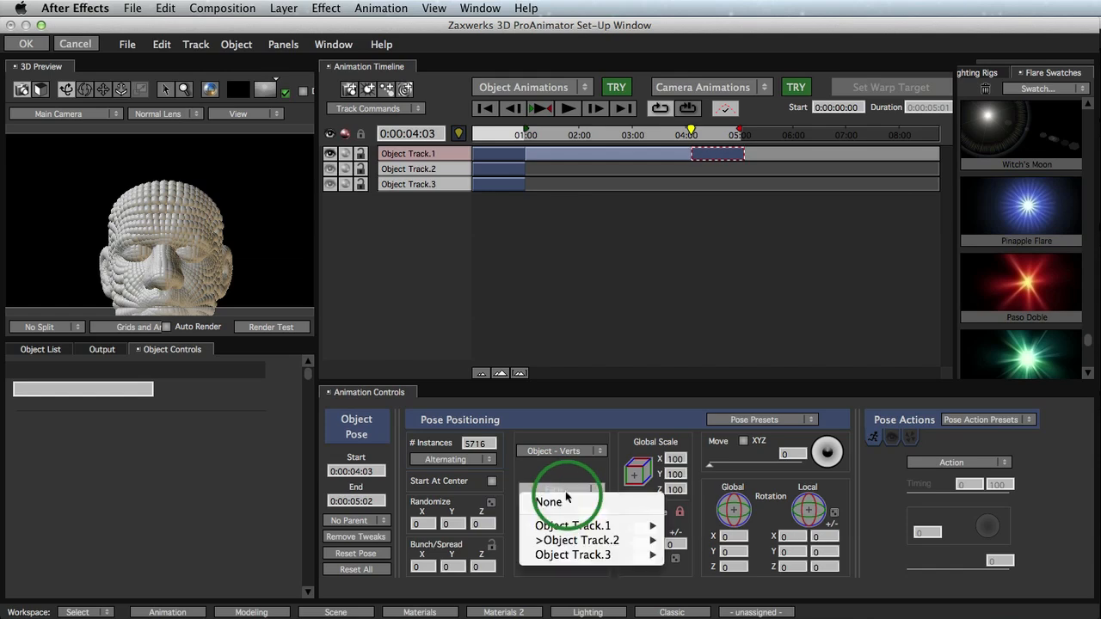
pyautogui.moveTo(591, 558)
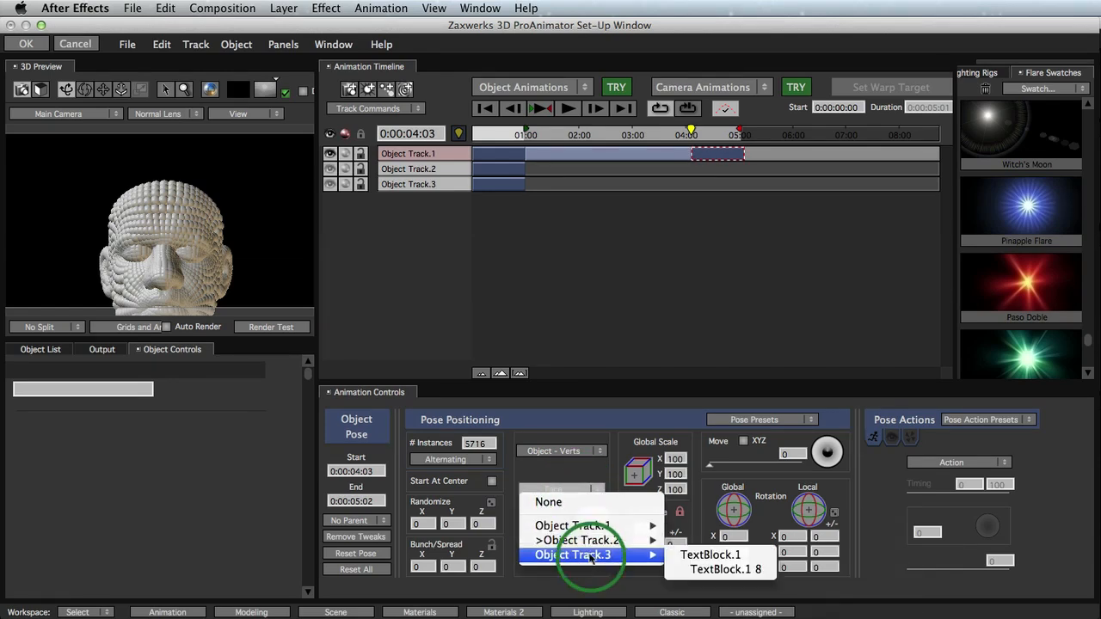
pyautogui.click(710, 569)
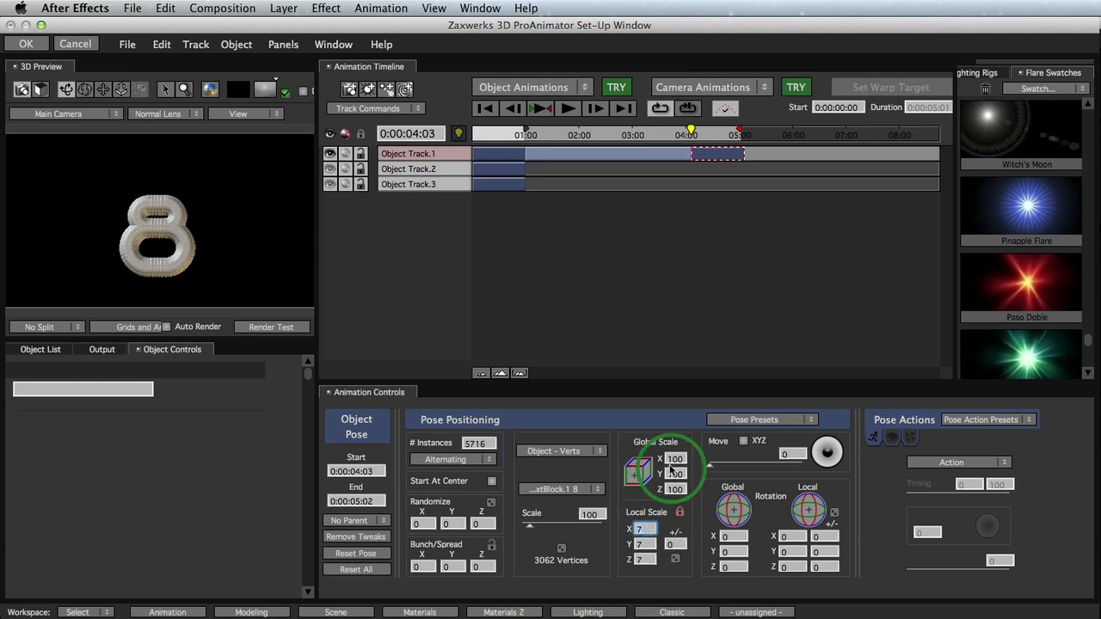
# Set the second pose's local scale to 5 and its vertex distribution scale to 193
pyautogui.press('Return')
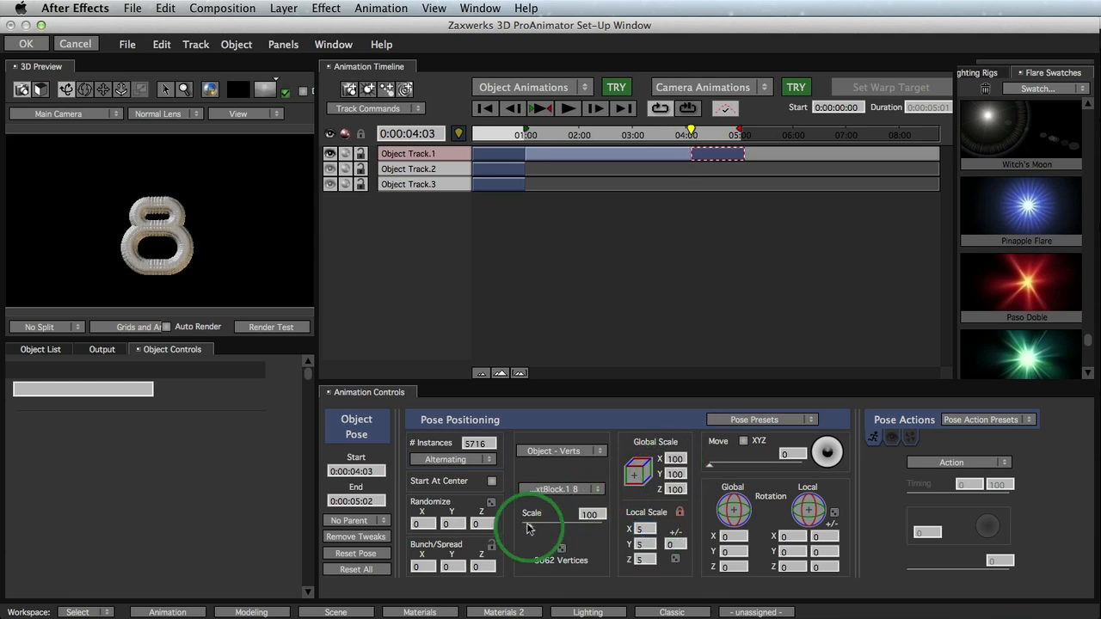
pyautogui.moveTo(530, 532); pyautogui.dragTo(538, 528)
pyautogui.moveTo(226, 233); pyautogui.dragTo(210, 230)
# Enable XYZ movement for the second pose, set its Y move to -20, and scrub through the transition from face to 8
pyautogui.click(743, 440)
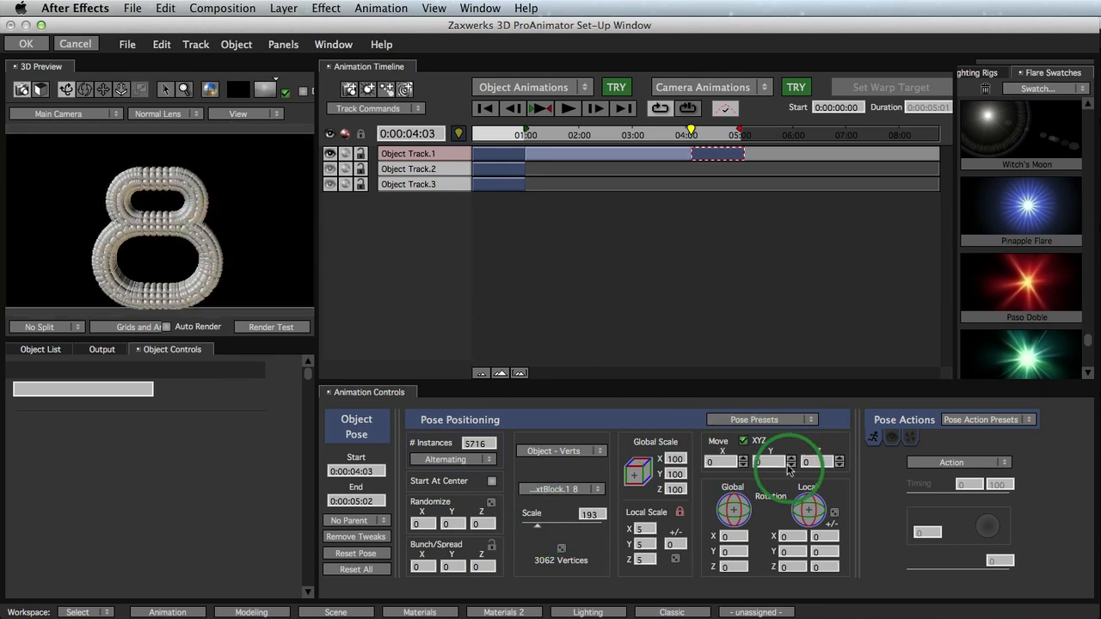
pyautogui.click(789, 466)
pyautogui.click(789, 466)
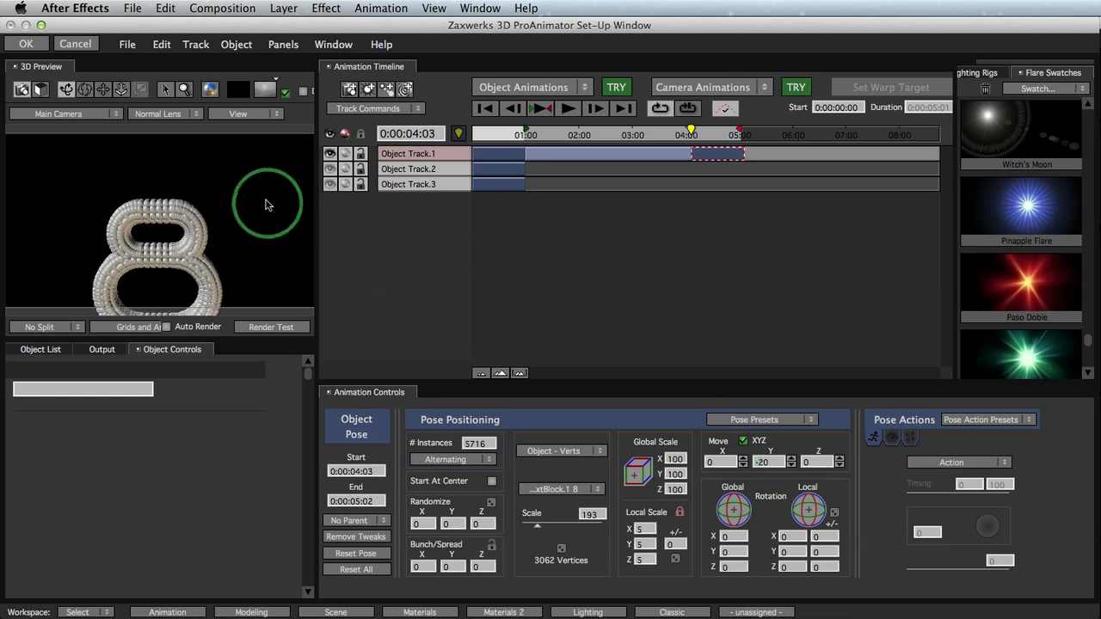
pyautogui.click(514, 135)
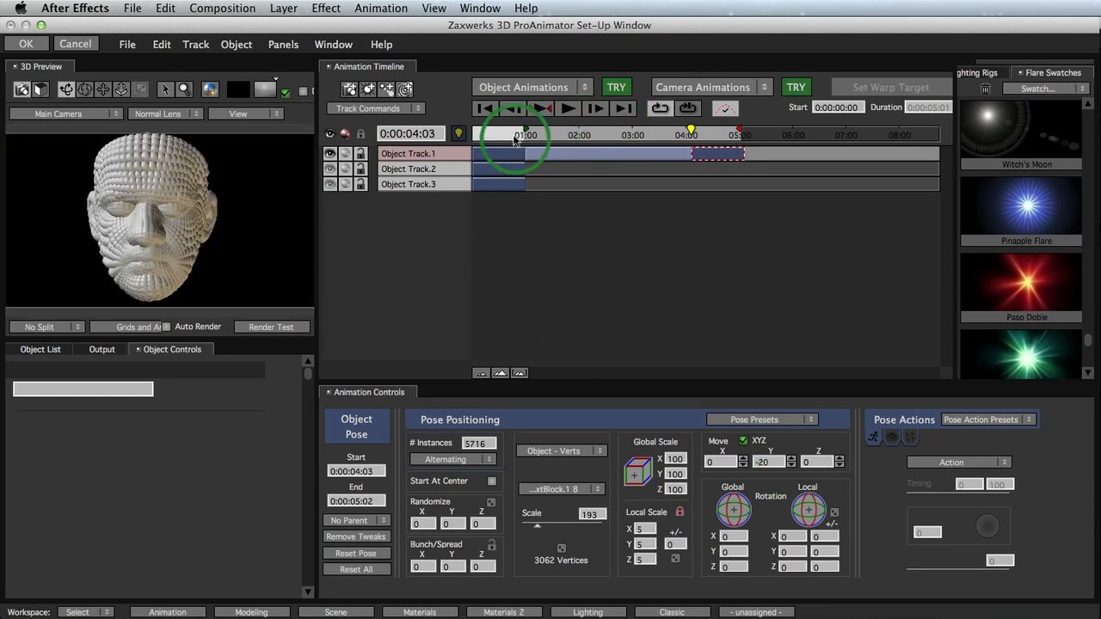
pyautogui.moveTo(507, 138); pyautogui.dragTo(710, 163)
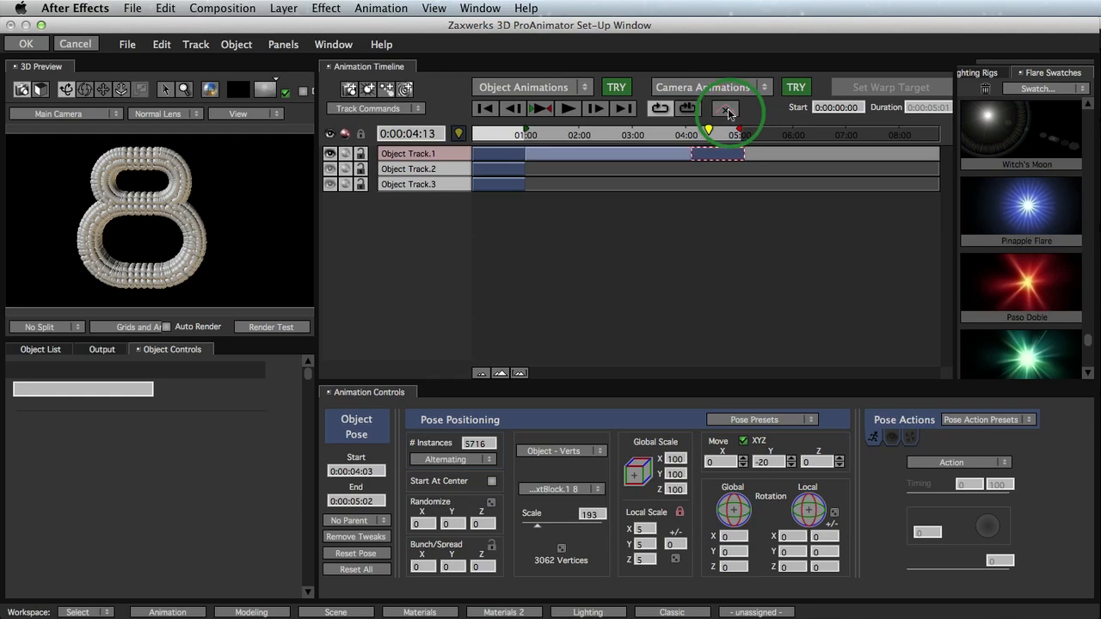
# Set the cascade order of Object Track.1's transition to Left to Right and scrub into the transition
pyautogui.click(616, 155)
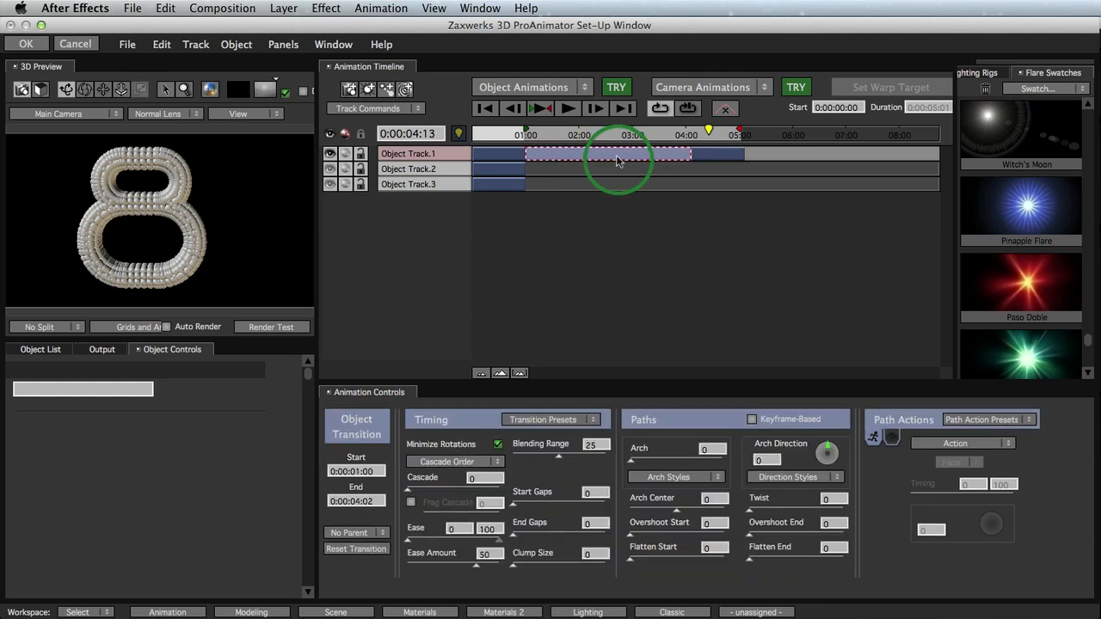
pyautogui.click(472, 467)
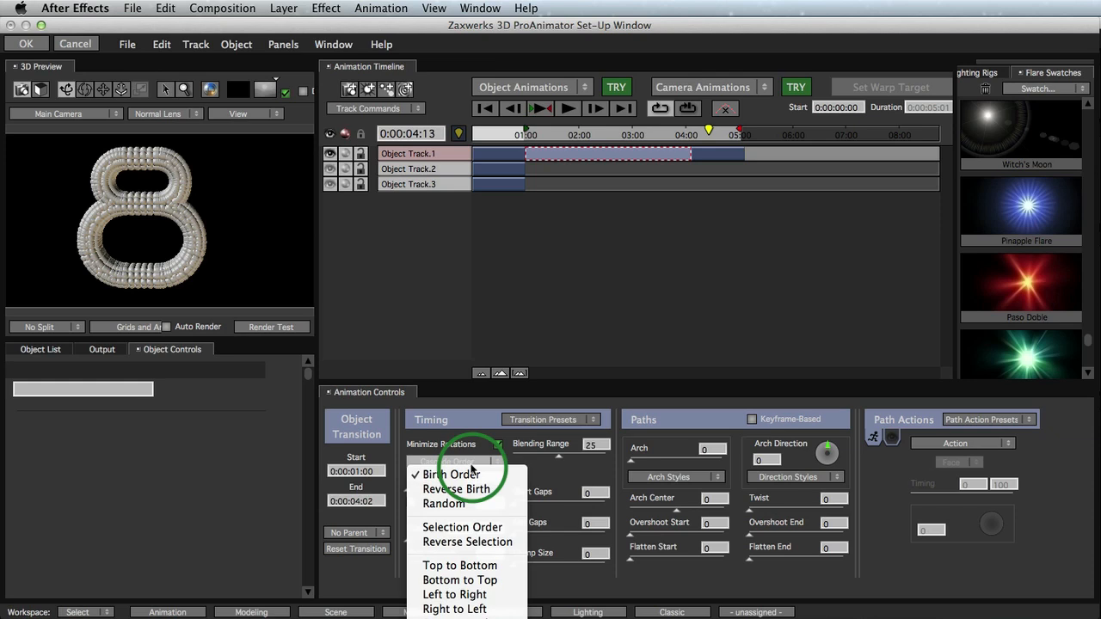
pyautogui.click(454, 594)
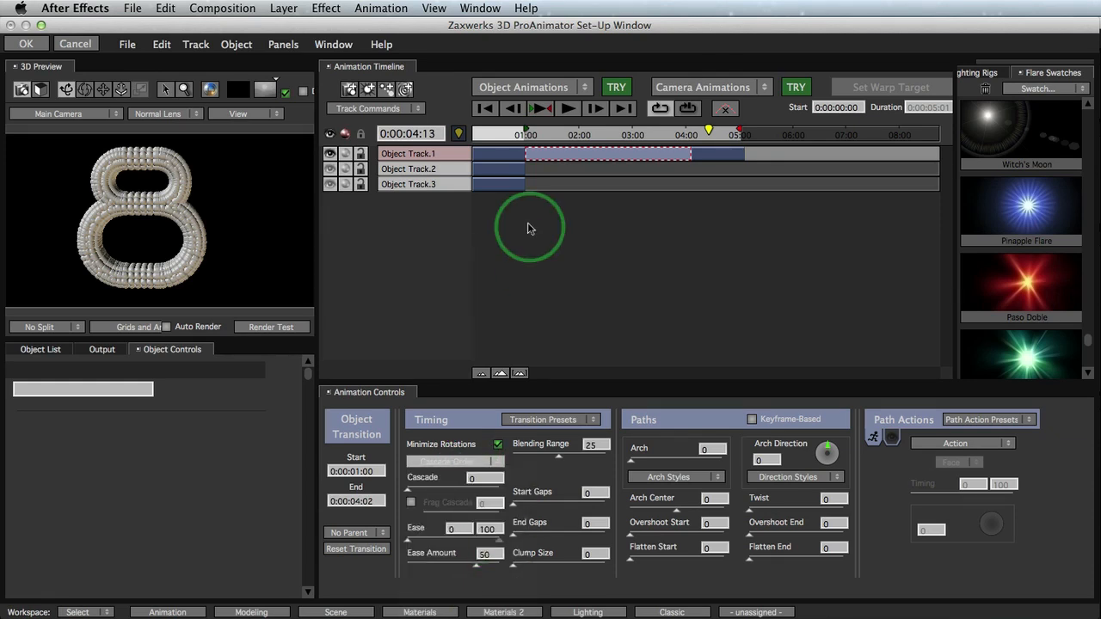
pyautogui.moveTo(558, 148)
pyautogui.mouseDown()
pyautogui.moveTo(523, 135)
pyautogui.moveTo(547, 140)
pyautogui.mouseUp()
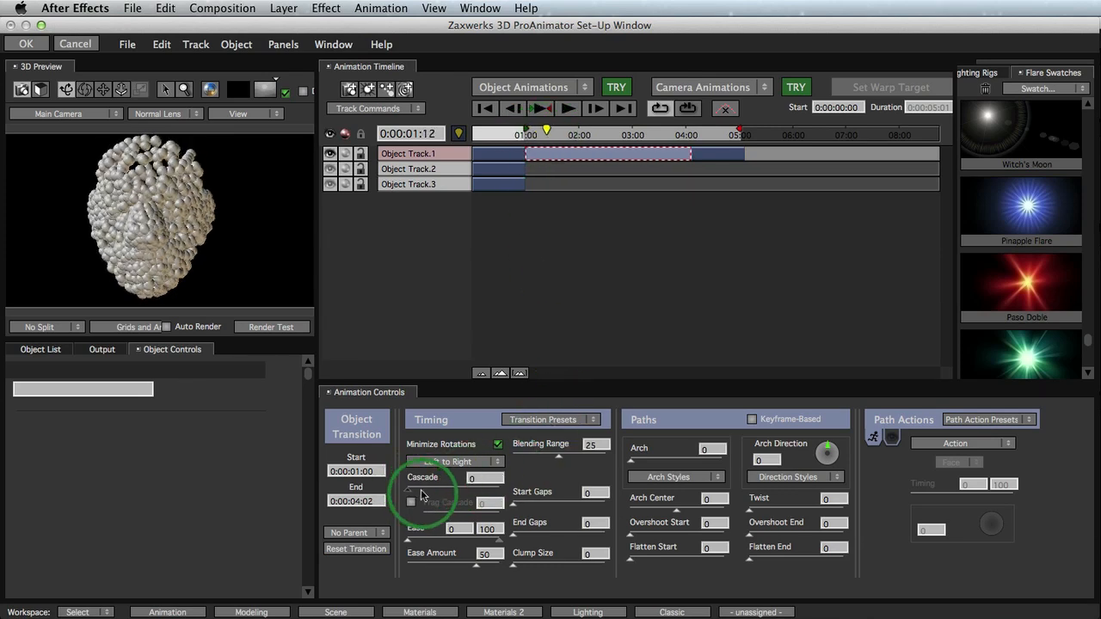
# Try a transition cascade of 9.333, reduce it to 0.01, and scrub through the animation
pyautogui.click(430, 493)
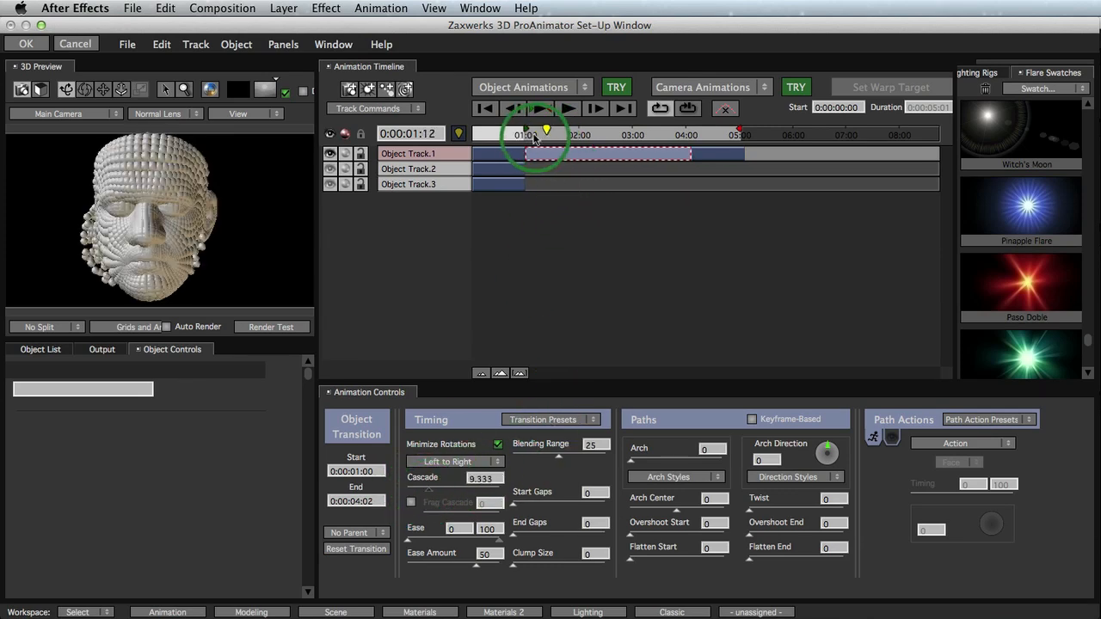
pyautogui.moveTo(531, 139); pyautogui.dragTo(565, 141)
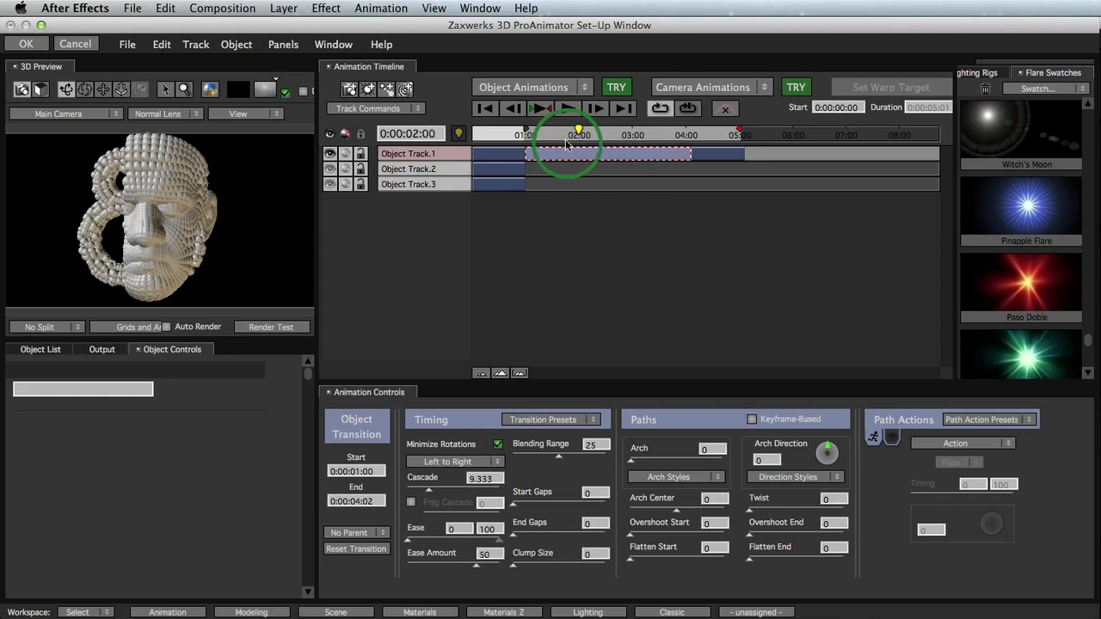
pyautogui.click(484, 479)
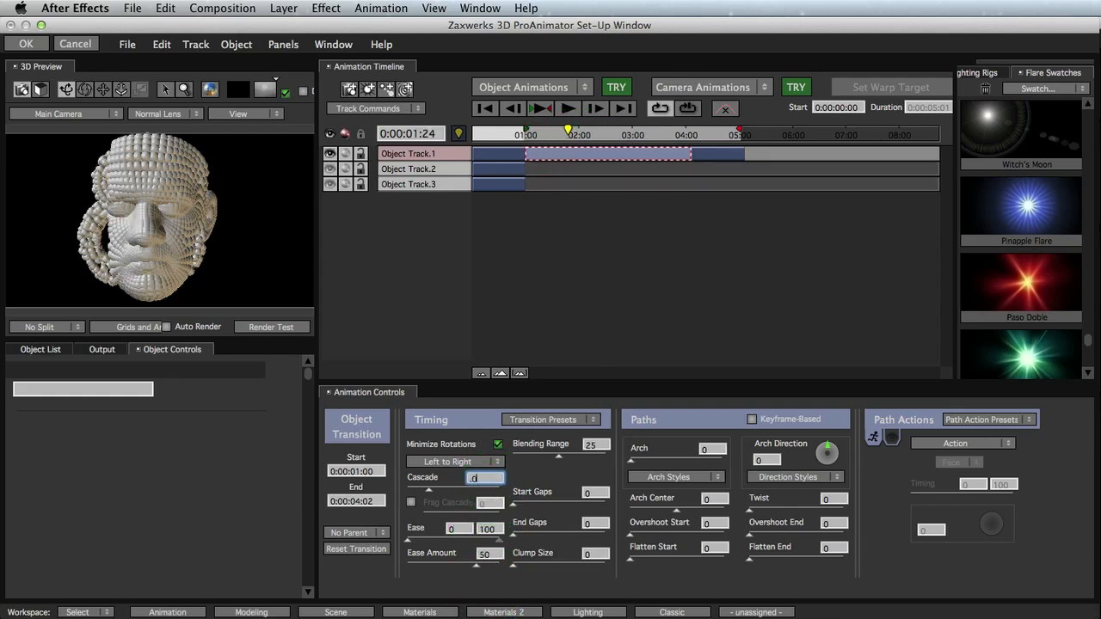
pyautogui.press('Return')
pyautogui.moveTo(568, 139); pyautogui.dragTo(679, 146)
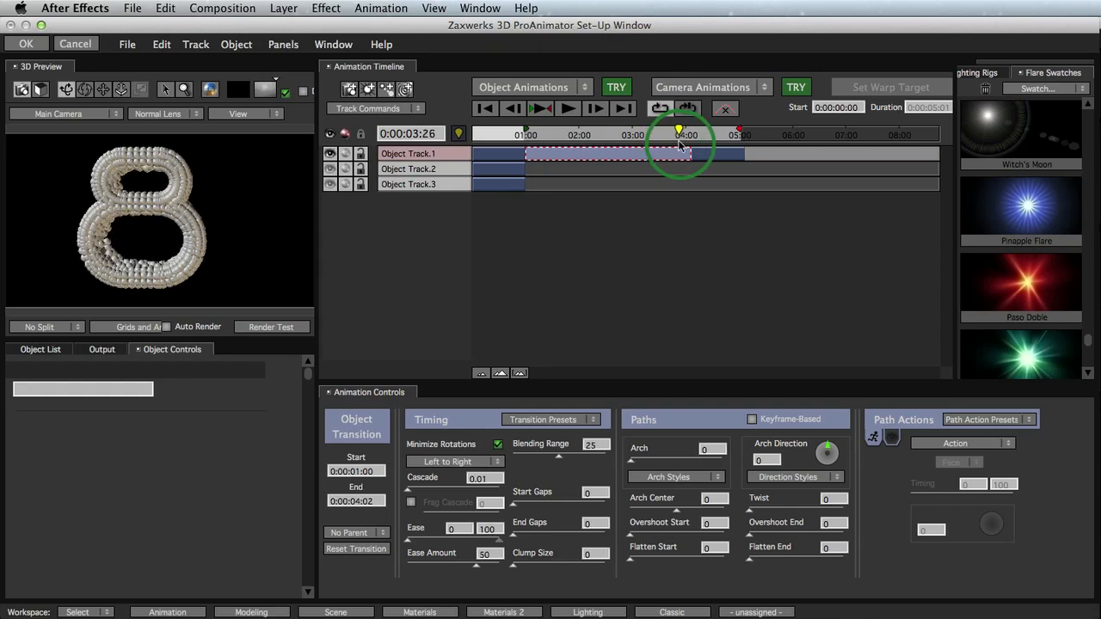
# Set the transition's arch style to Random Spread with arch values 45 and 65, and scrub through the motion
pyautogui.click(675, 478)
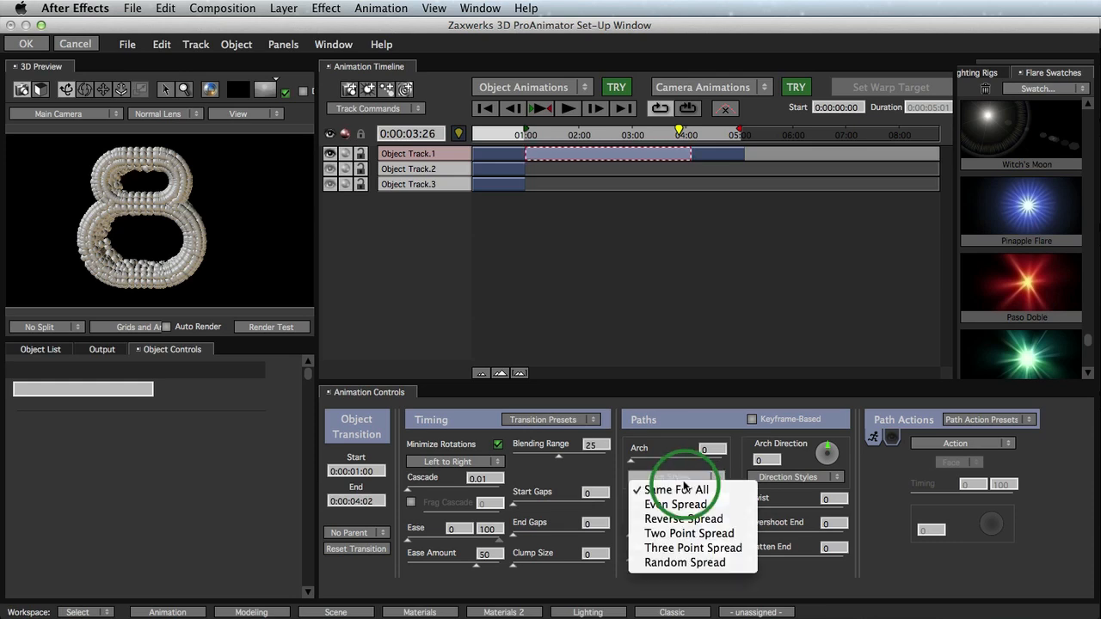
pyautogui.click(677, 563)
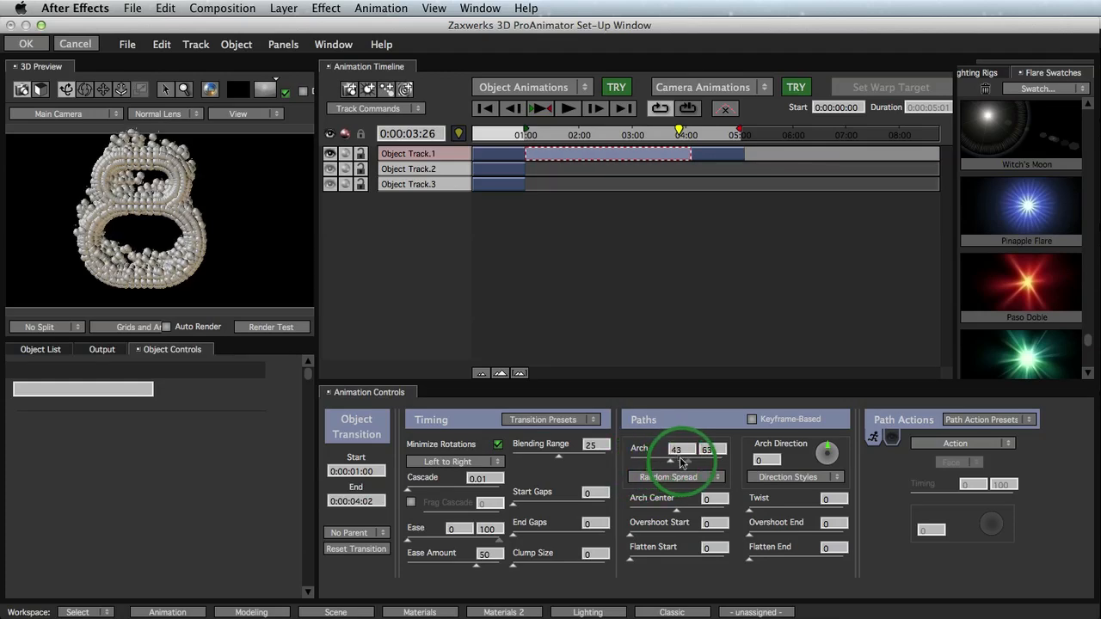
pyautogui.moveTo(678, 458); pyautogui.dragTo(688, 458)
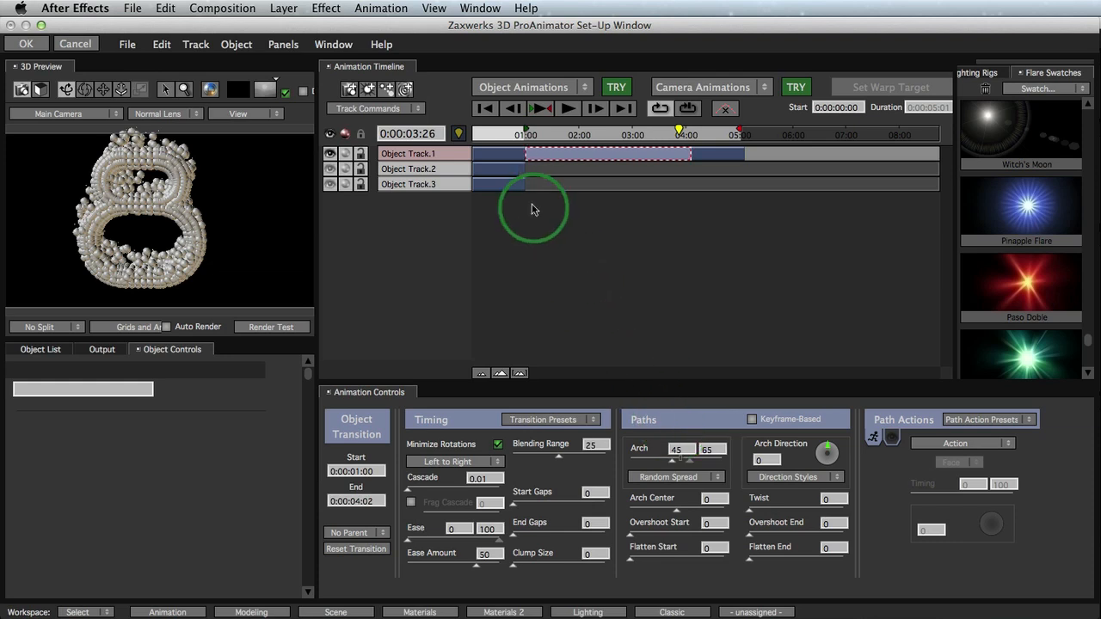
pyautogui.click(553, 135)
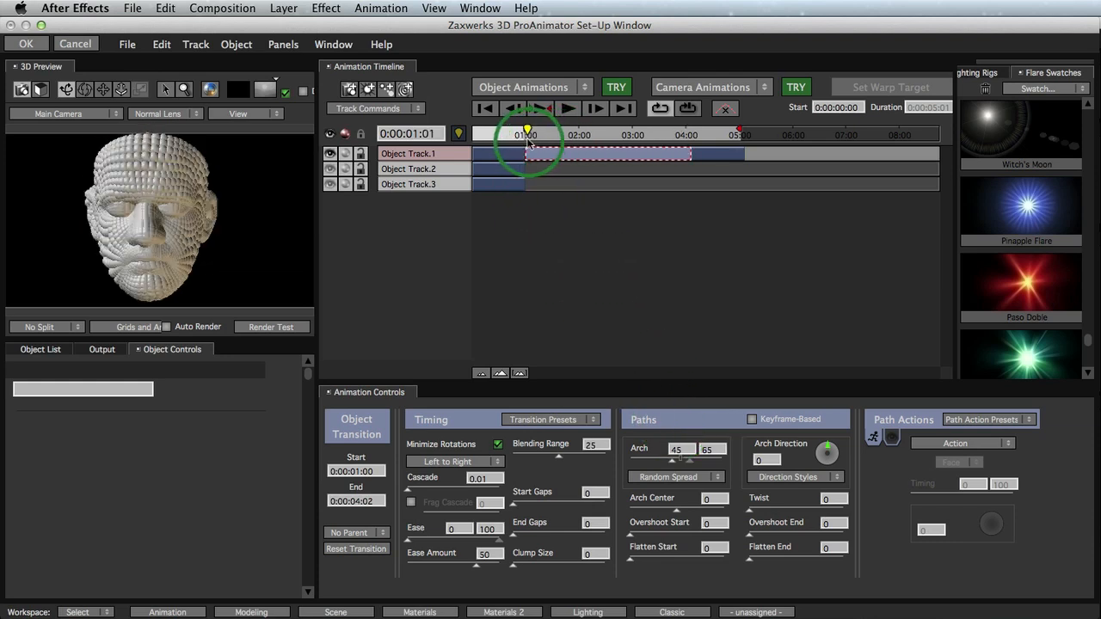
pyautogui.moveTo(528, 139); pyautogui.dragTo(656, 158)
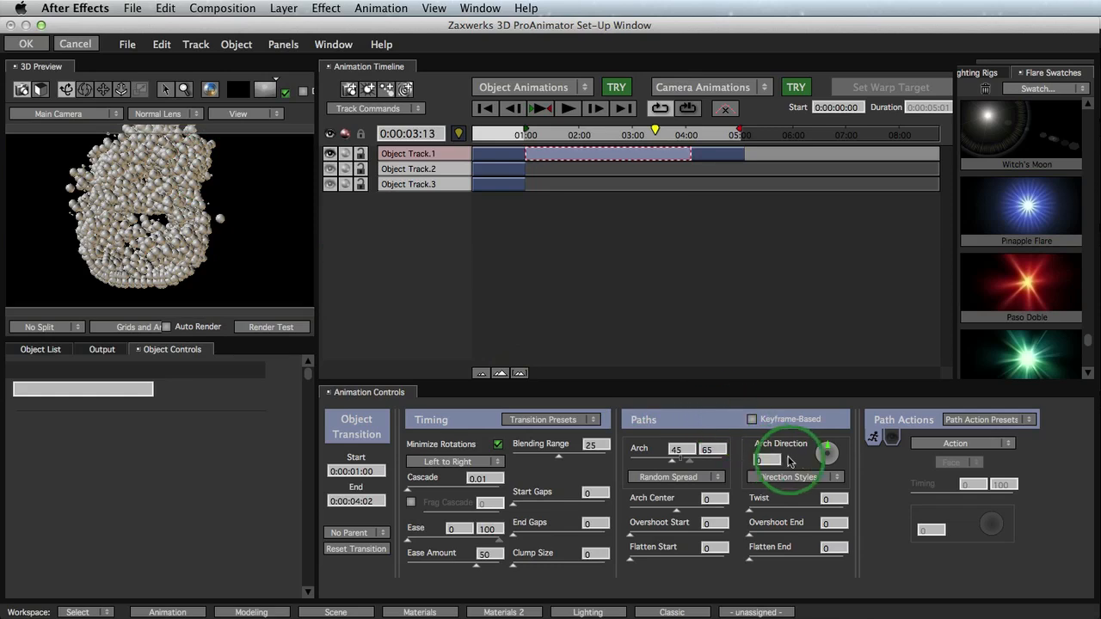
# Set the transition's arch direction style to Random Spread and scrub through the motion
pyautogui.click(792, 478)
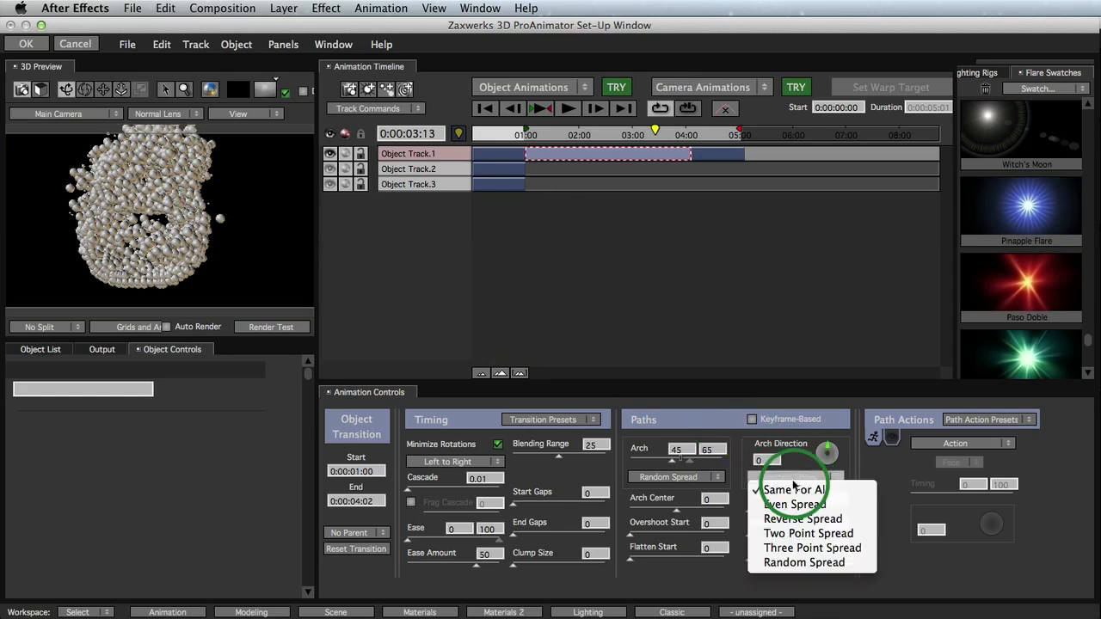
pyautogui.click(803, 562)
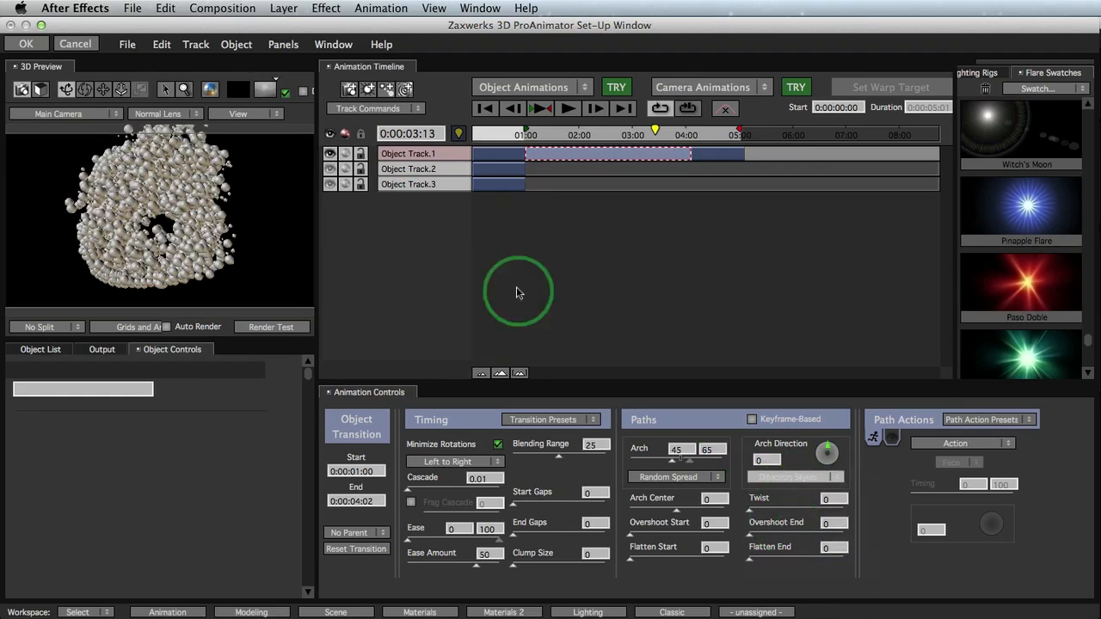
pyautogui.moveTo(540, 138); pyautogui.dragTo(695, 144)
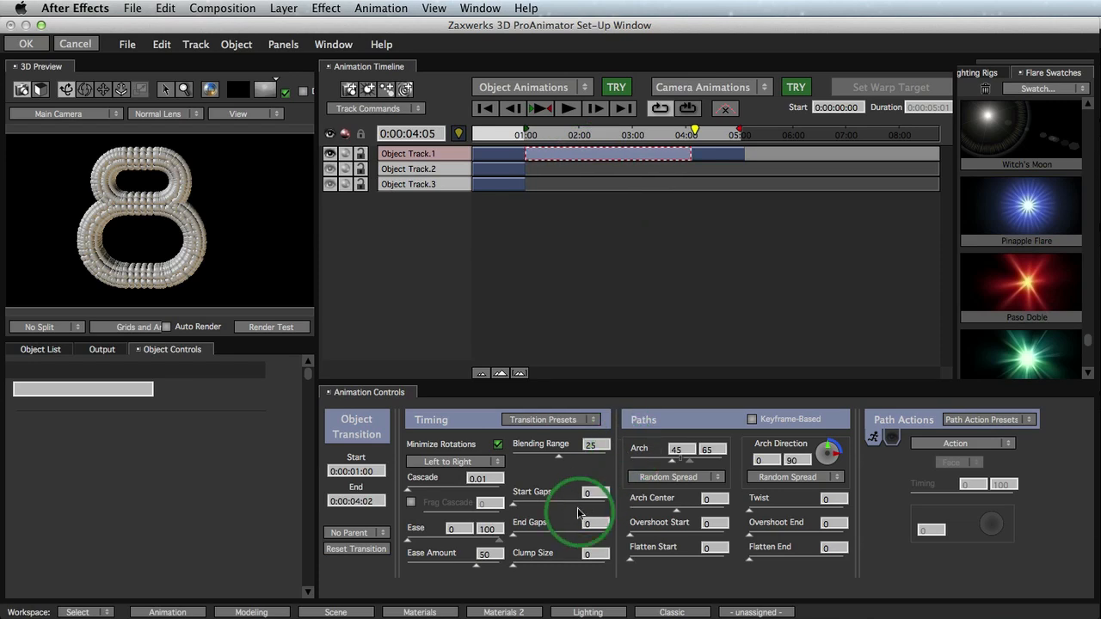
# Set the transition's first Ease value to 10 and scrub through the animation to 0:00:04:08
pyautogui.click(454, 528)
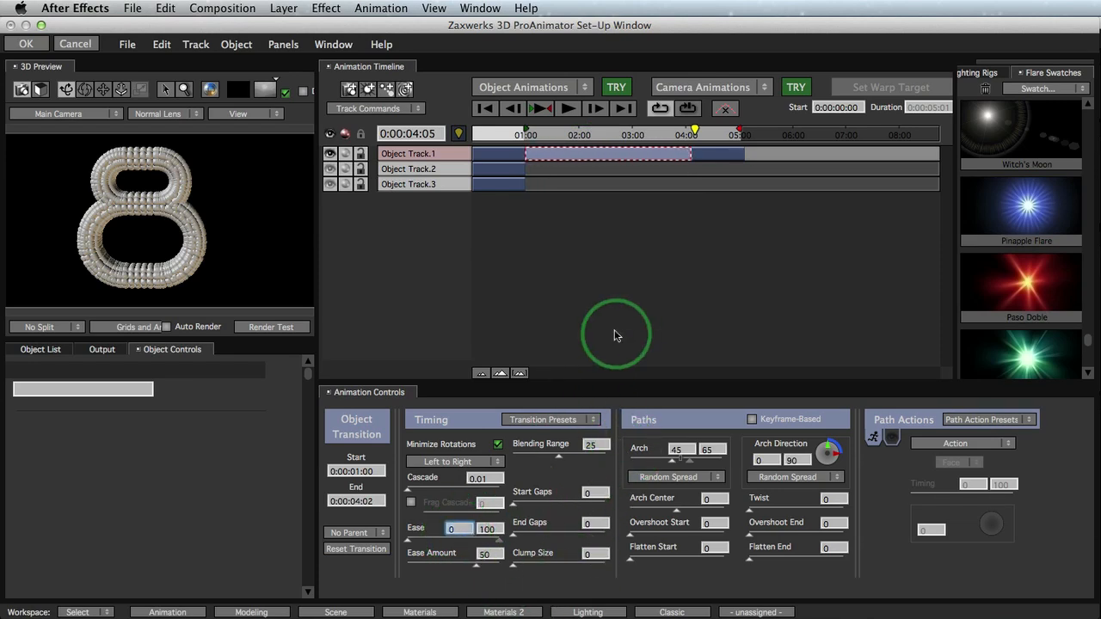
pyautogui.write('10')
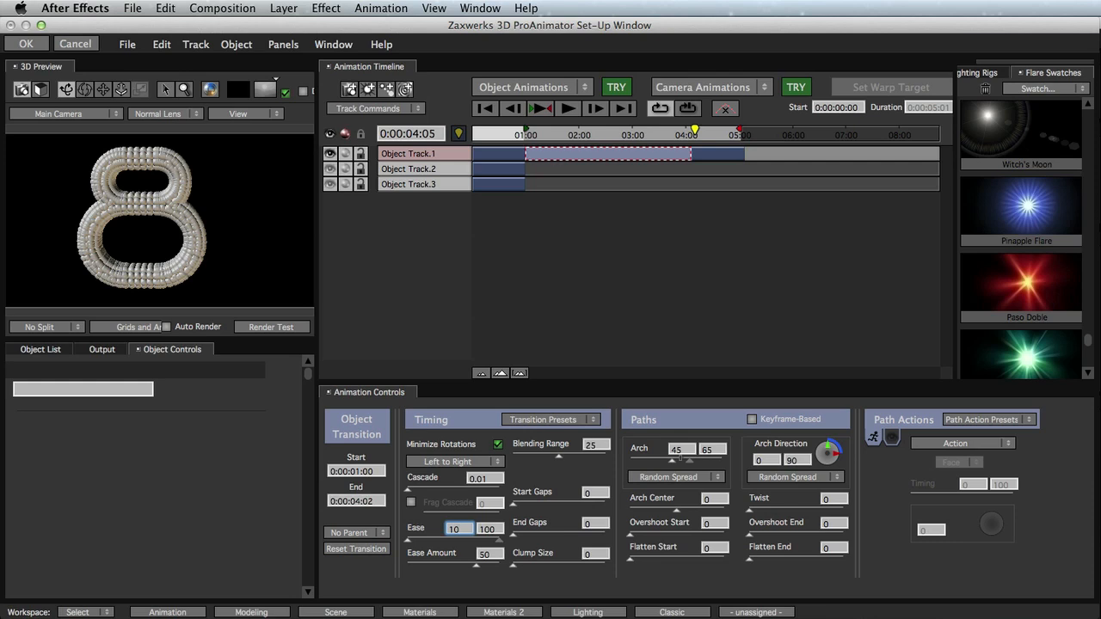
pyautogui.moveTo(558, 129); pyautogui.dragTo(700, 157)
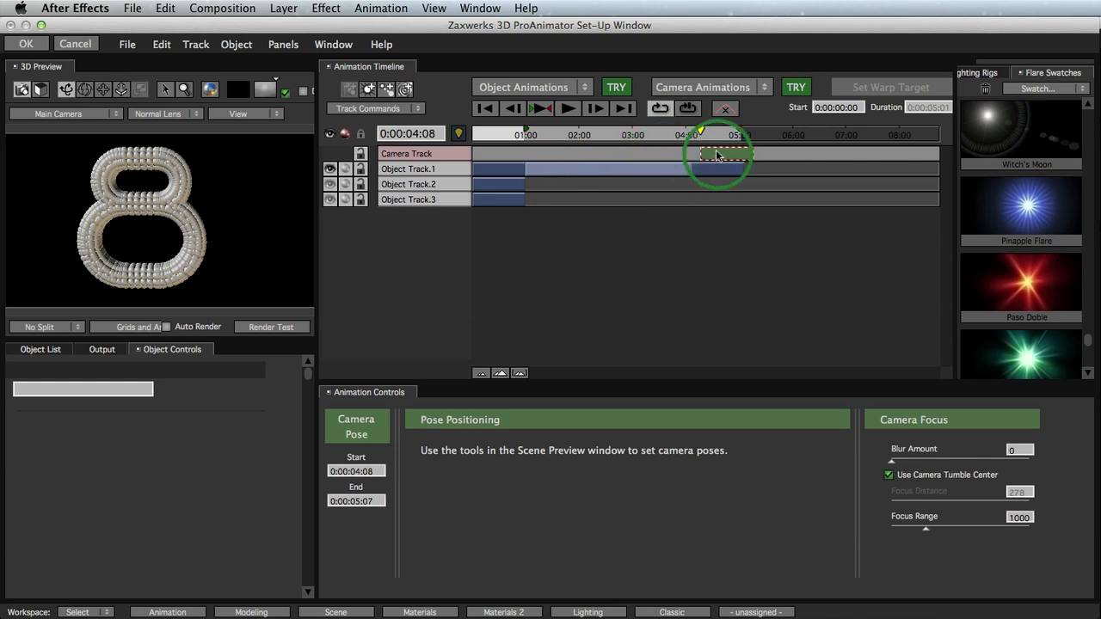
# Move the camera pose to the start of the timeline and orbit the camera to view the face from an angle
pyautogui.moveTo(717, 155); pyautogui.dragTo(486, 163)
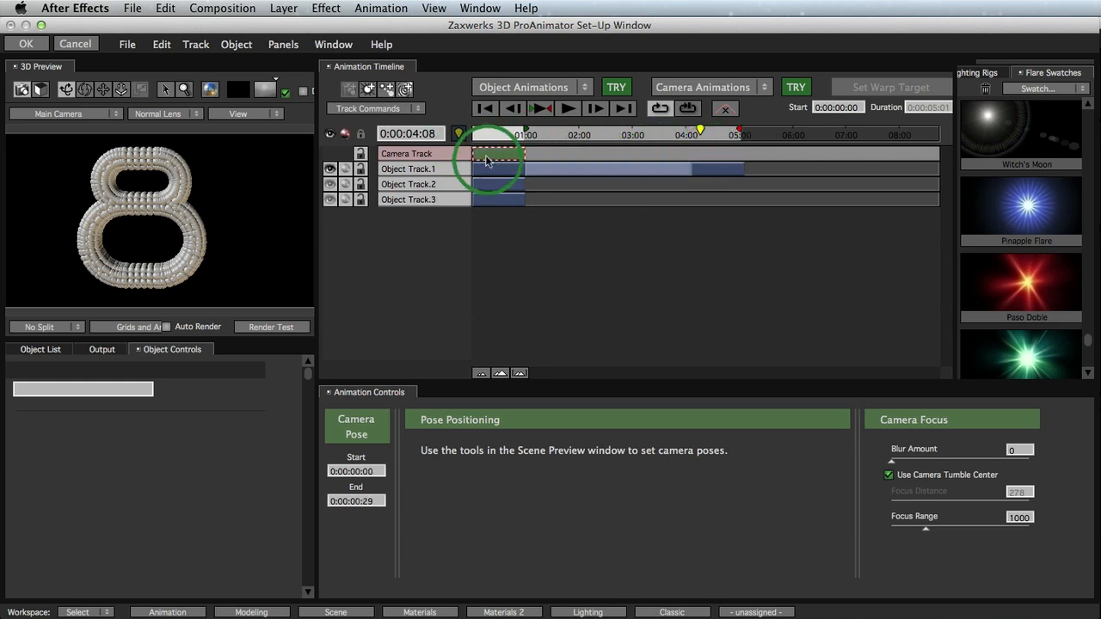
pyautogui.click(496, 138)
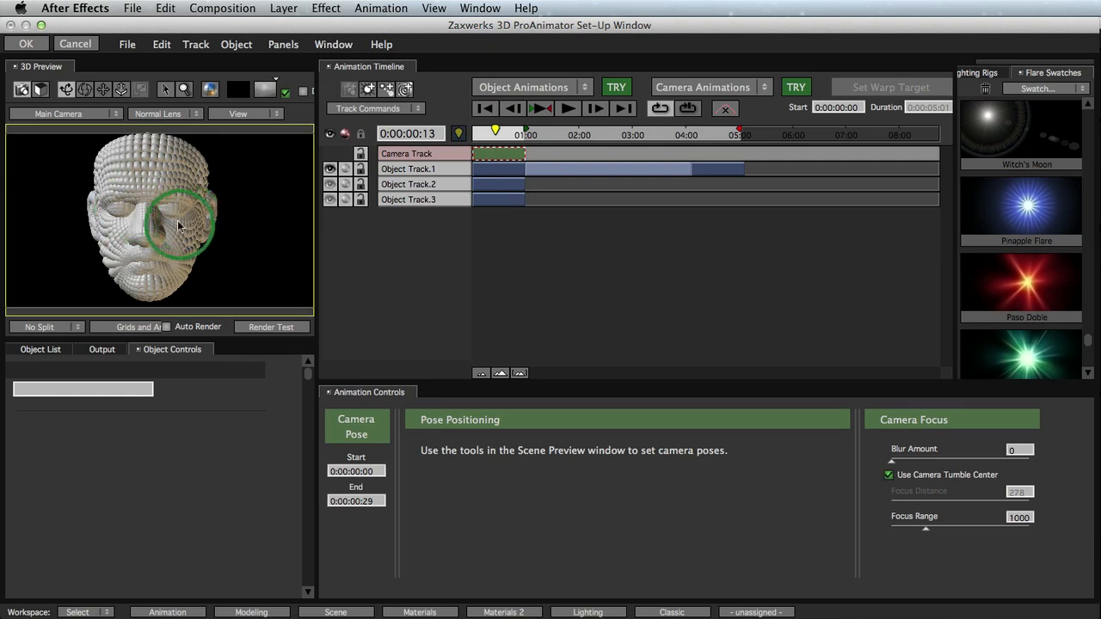
pyautogui.moveTo(167, 228); pyautogui.dragTo(215, 216)
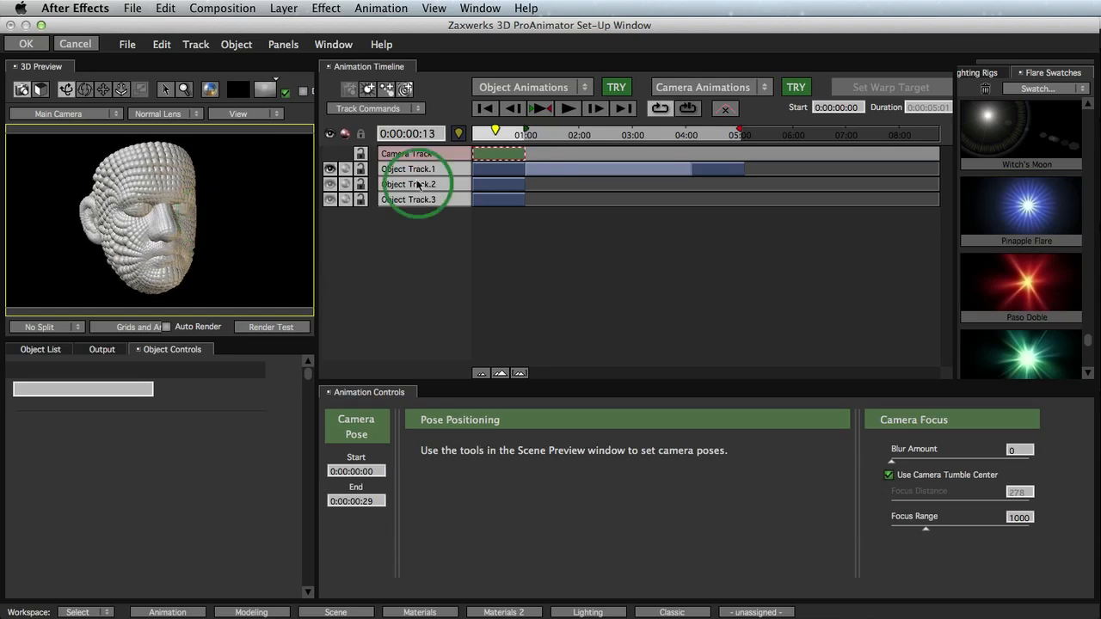
# Add a second camera pose at 0:00:04:09, orbit the camera to view the 8 from an angle, and scrub through the move
pyautogui.click(638, 164)
pyautogui.click(700, 151)
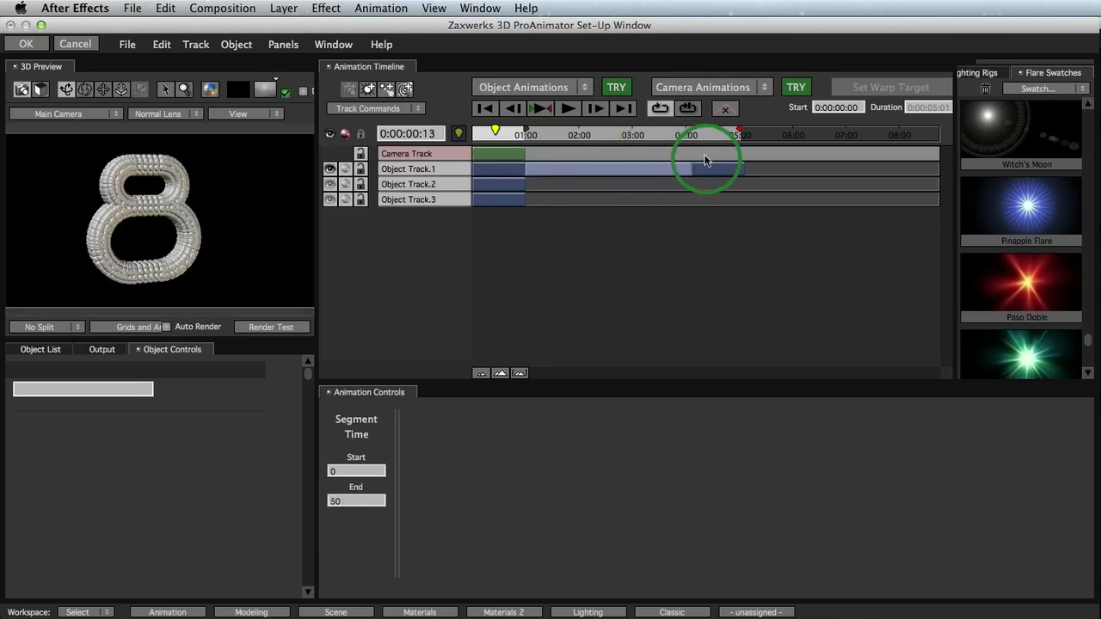
pyautogui.click(438, 210)
pyautogui.click(205, 226)
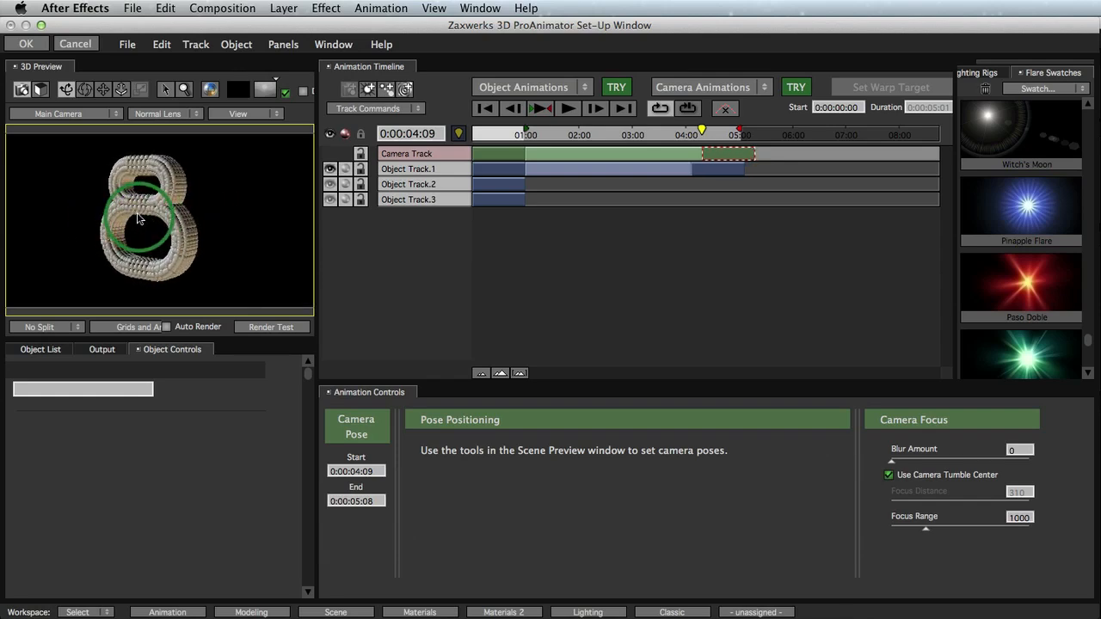
pyautogui.click(522, 136)
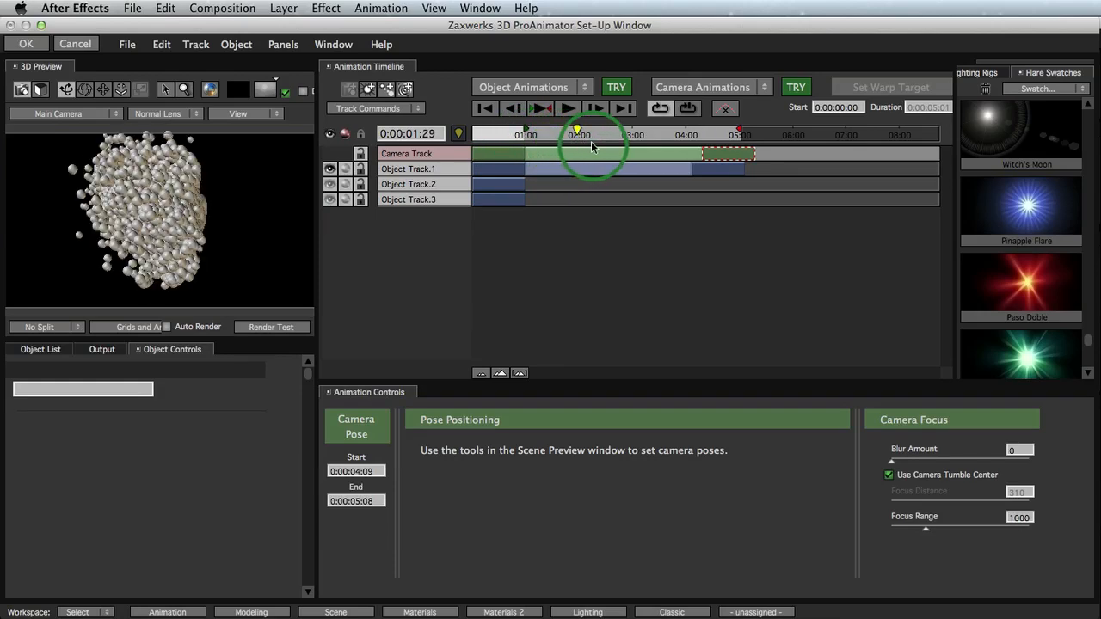
pyautogui.moveTo(591, 141); pyautogui.dragTo(691, 152)
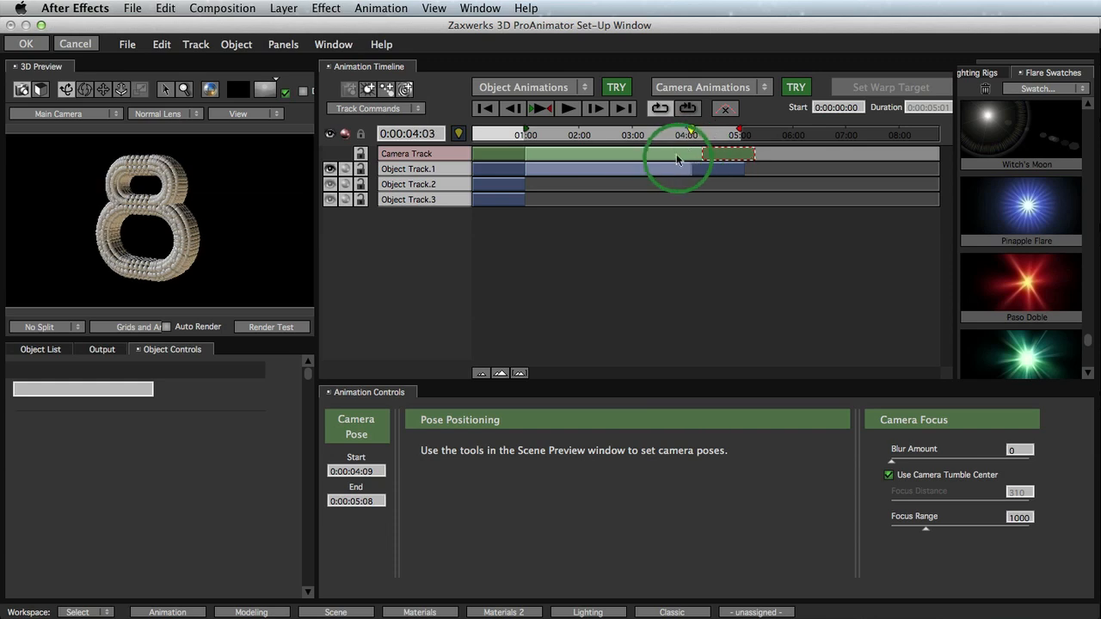
# Set the camera transition's Ease values to 10 and 70 and scrub to check the motion
pyautogui.click(659, 154)
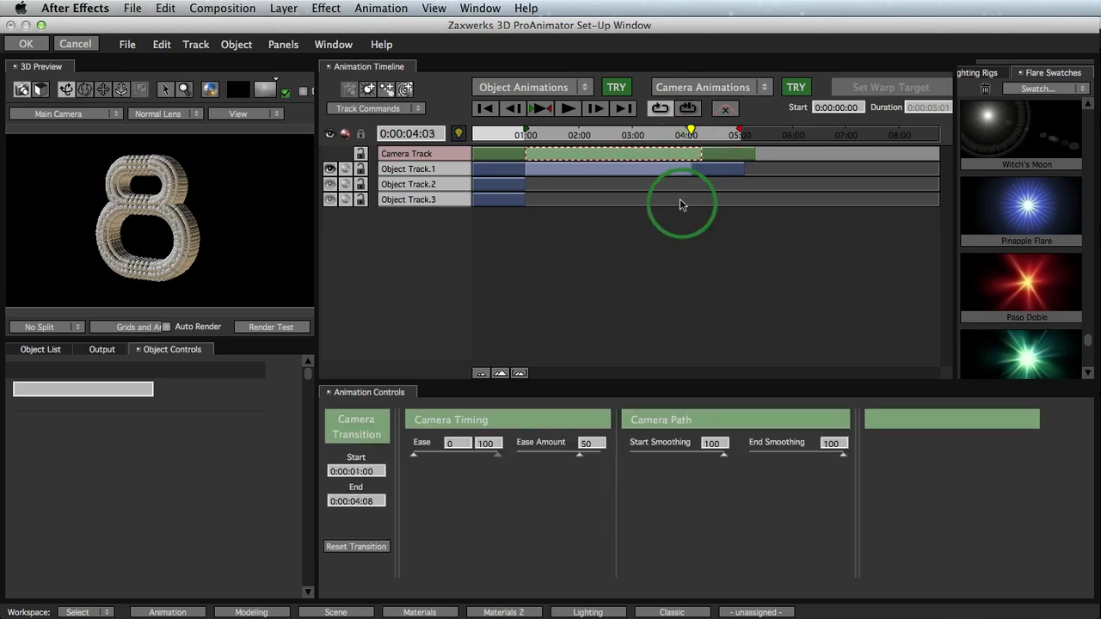
pyautogui.click(458, 446)
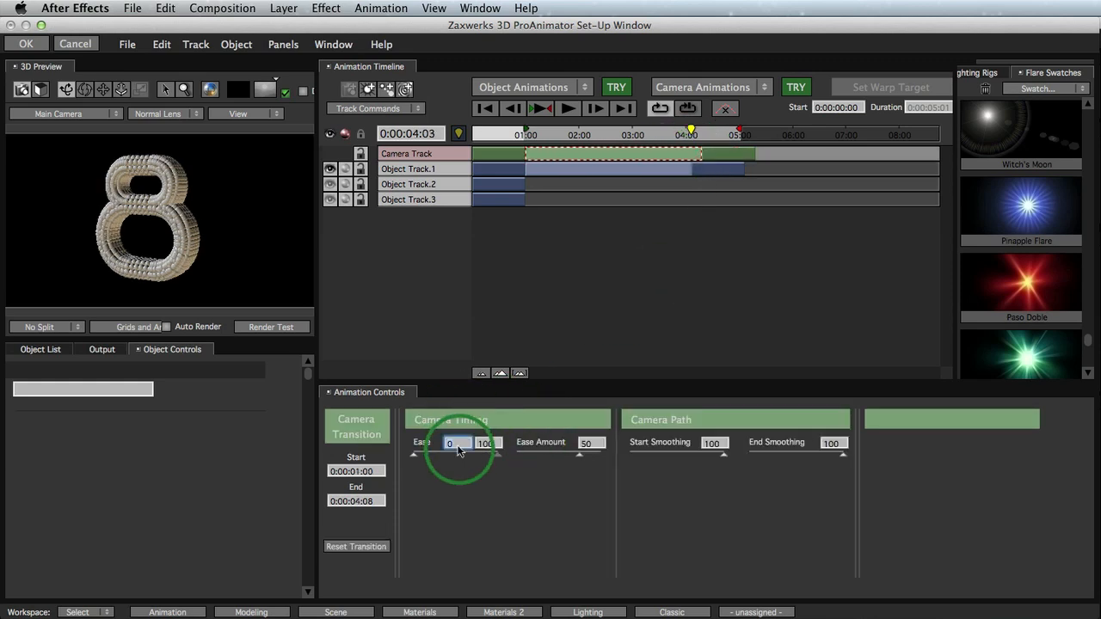
pyautogui.write('10')
pyautogui.press('Tab')
pyautogui.write('70')
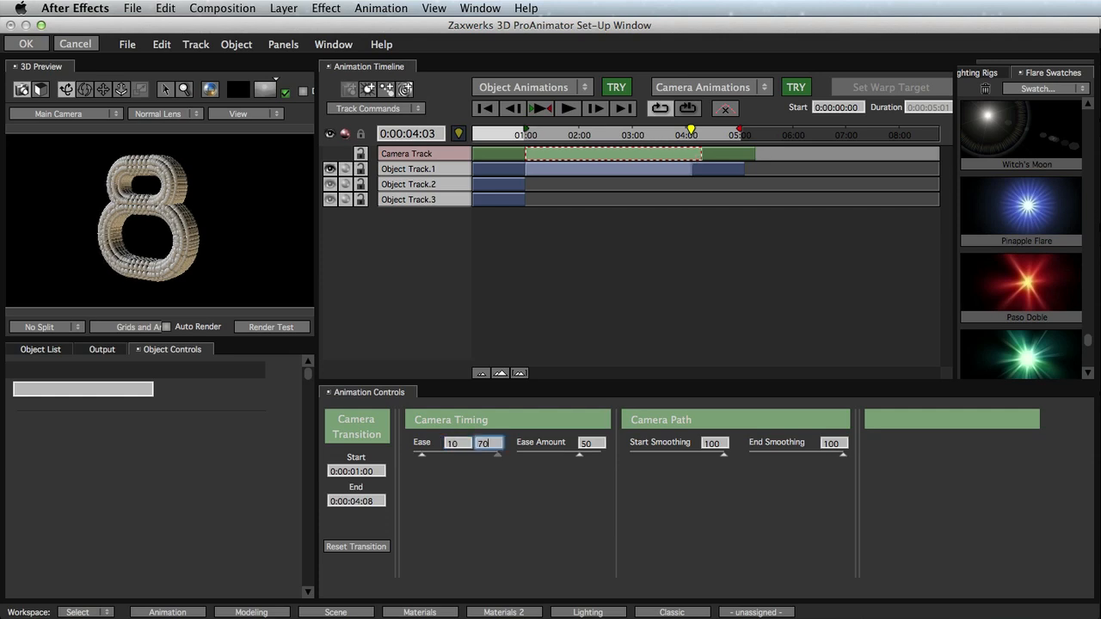
pyautogui.click(566, 418)
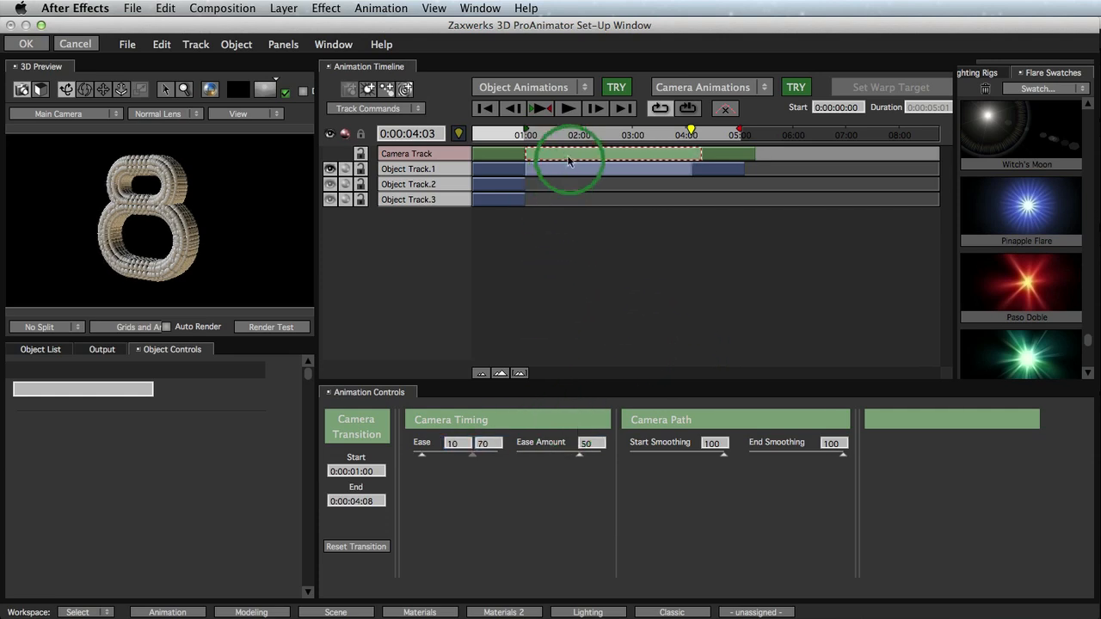
pyautogui.moveTo(557, 145)
pyautogui.mouseDown()
pyautogui.moveTo(526, 136)
pyautogui.moveTo(576, 144)
pyautogui.mouseUp()
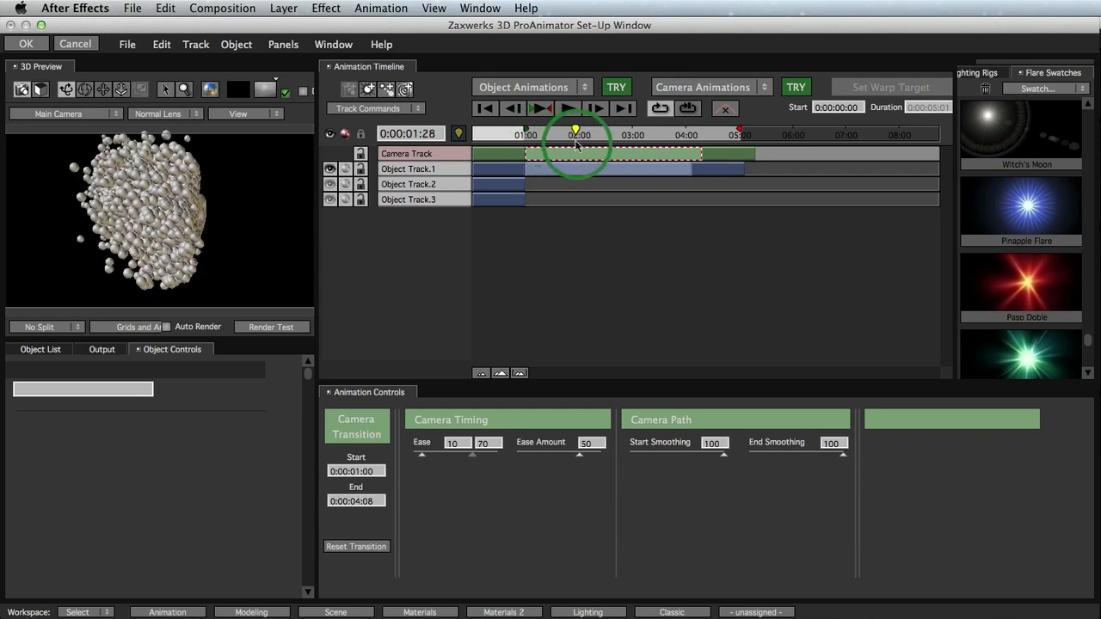
# Apply the Metal 18 material swatch to the sphere instances
pyautogui.click(420, 612)
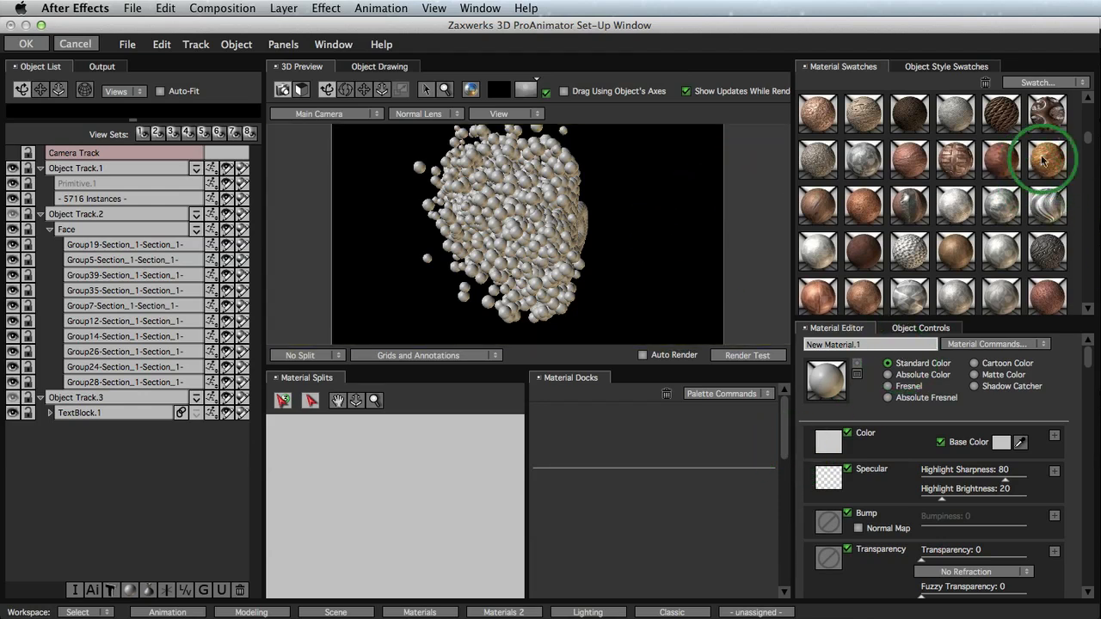
pyautogui.moveTo(1059, 168); pyautogui.dragTo(820, 354)
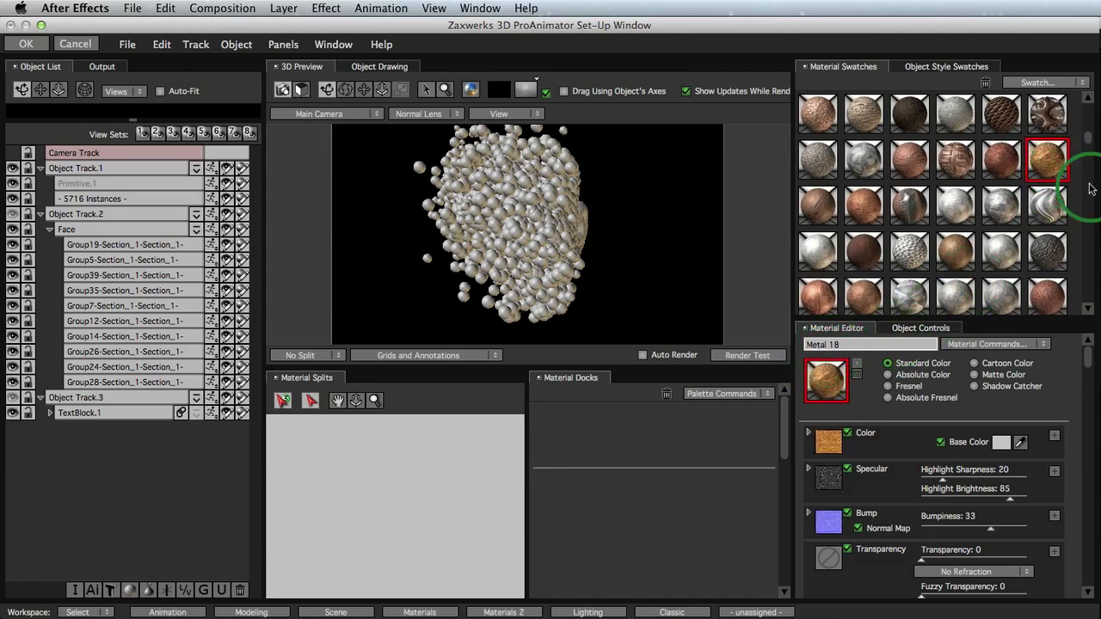
pyautogui.moveTo(1054, 166); pyautogui.dragTo(514, 214)
pyautogui.click(720, 299)
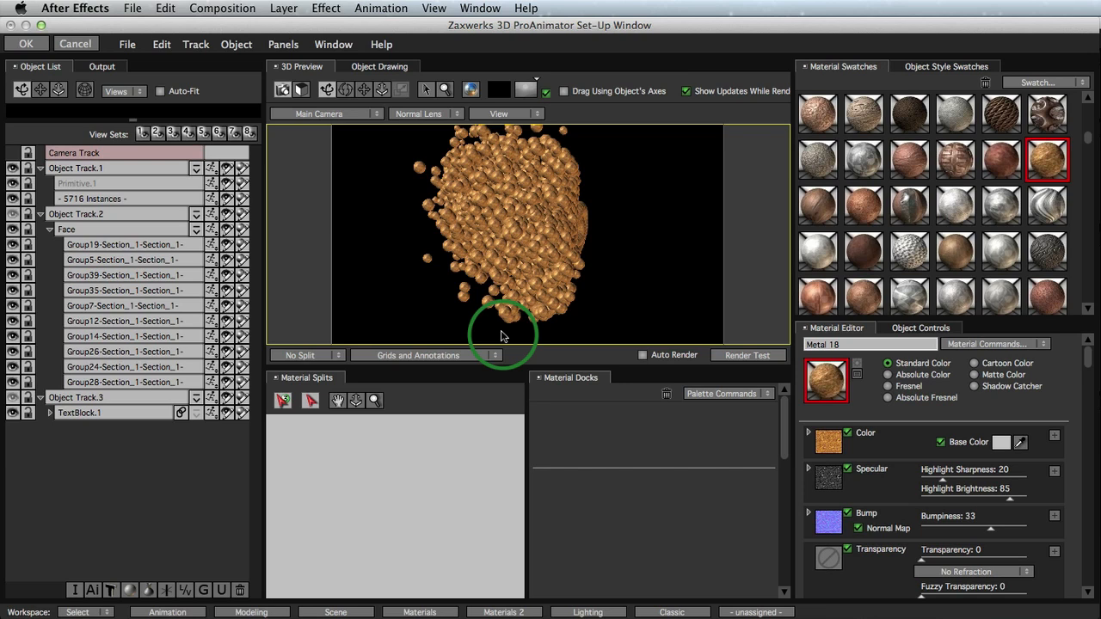
# Enable Ambient Occlusion in the global lighting and set Ambient Darkness to 100
pyautogui.click(614, 614)
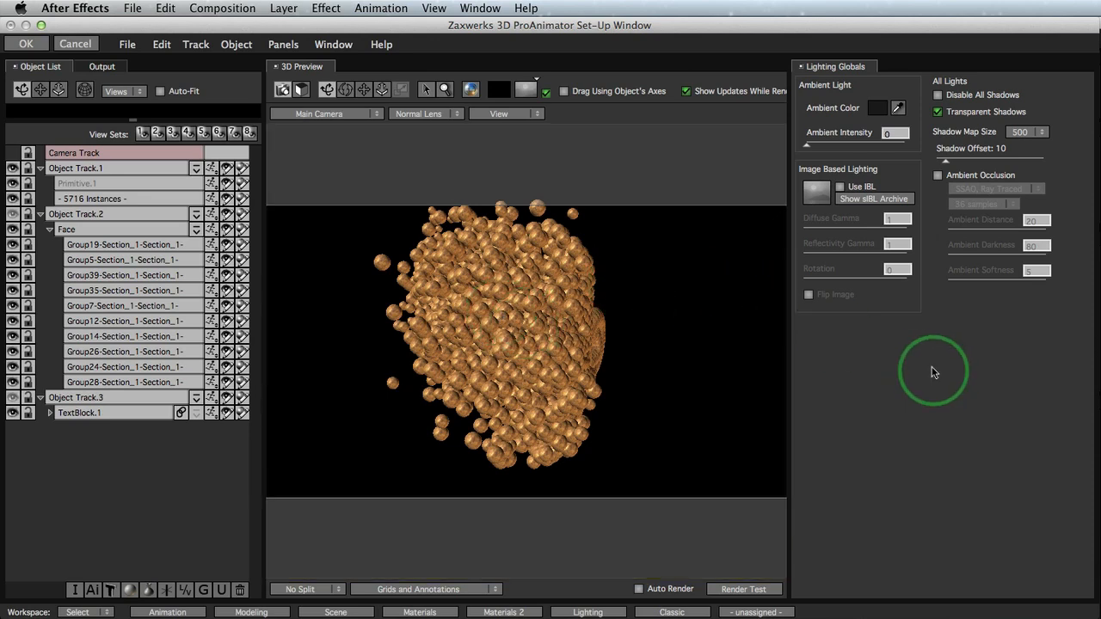
pyautogui.click(937, 175)
pyautogui.moveTo(1022, 257); pyautogui.dragTo(1046, 256)
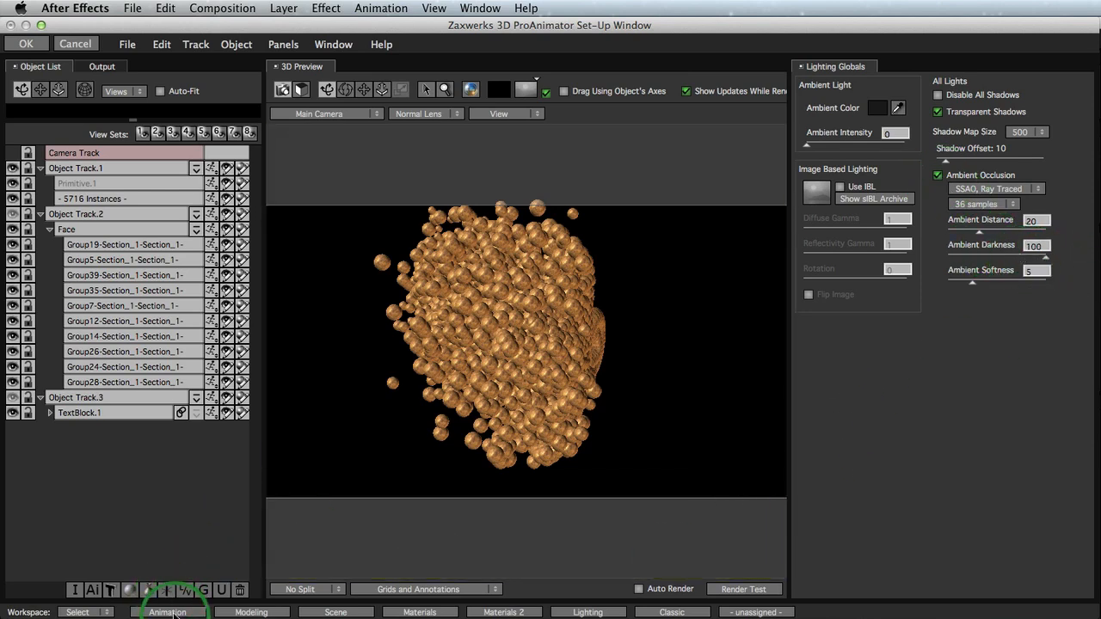
# Render test frames of the animation at 0:00:01:28, 0:00:03:09 and 0:00:01:08 to check the material and ambient occlusion
pyautogui.click(175, 612)
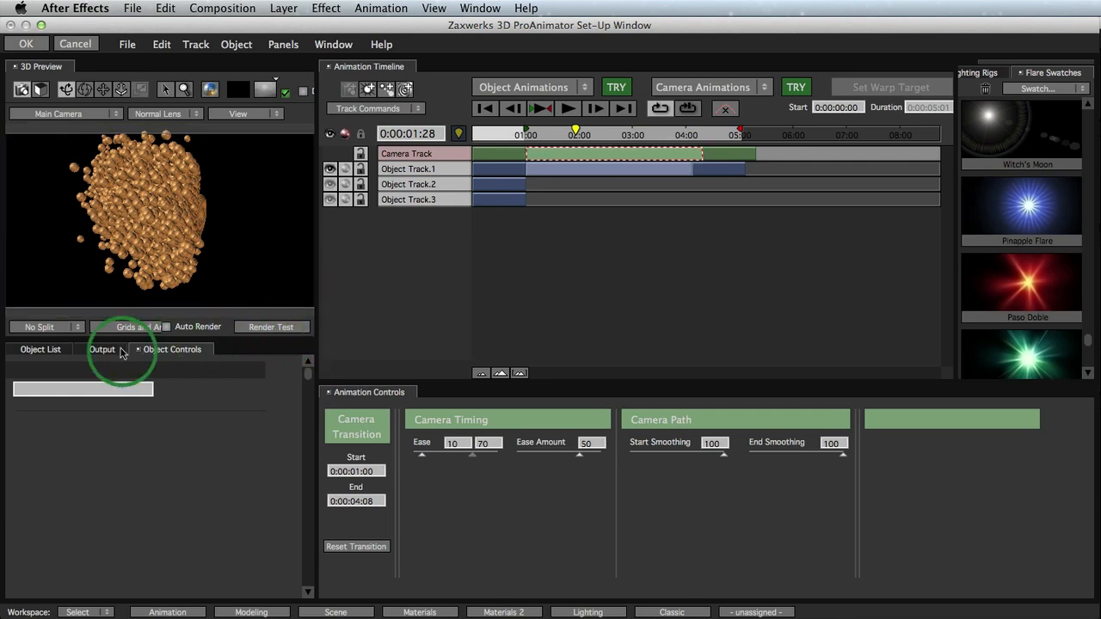
pyautogui.click(104, 349)
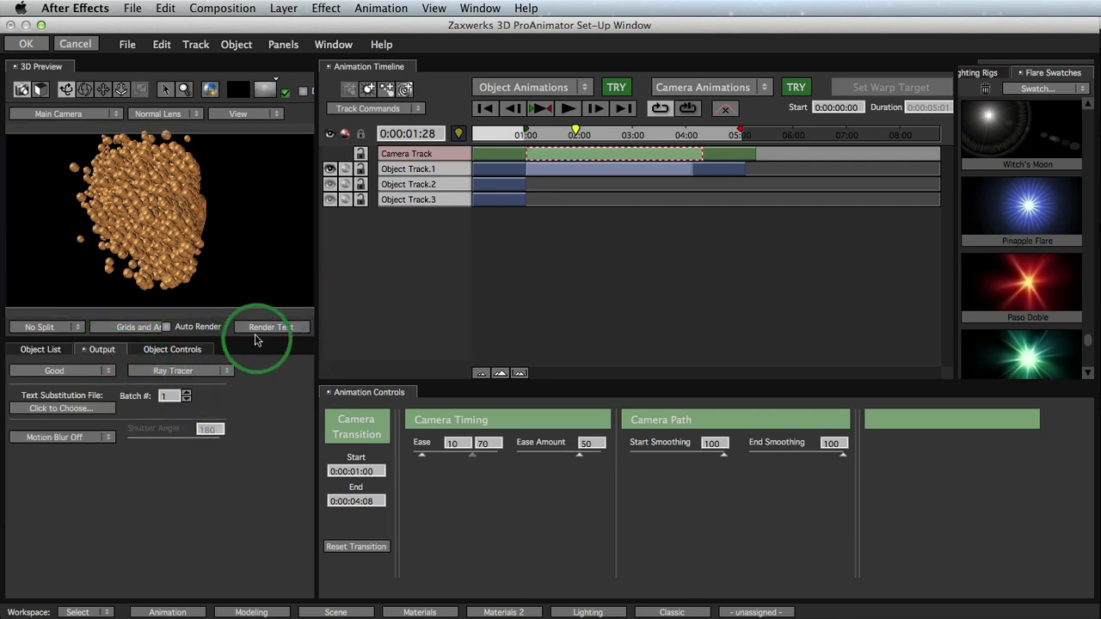
pyautogui.click(283, 327)
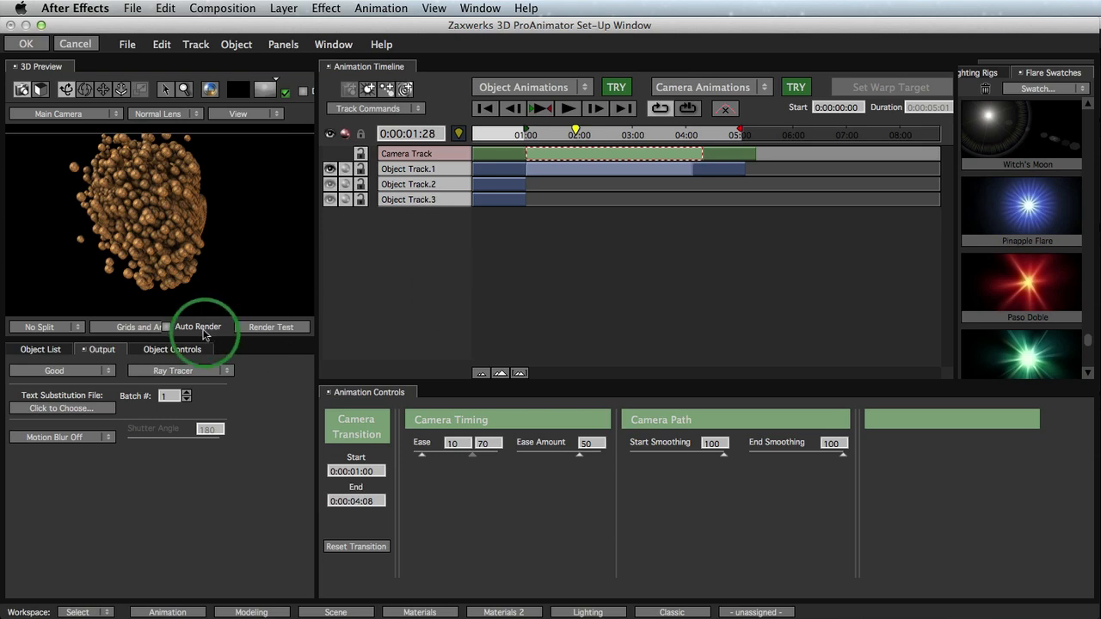
pyautogui.moveTo(577, 134); pyautogui.dragTo(650, 139)
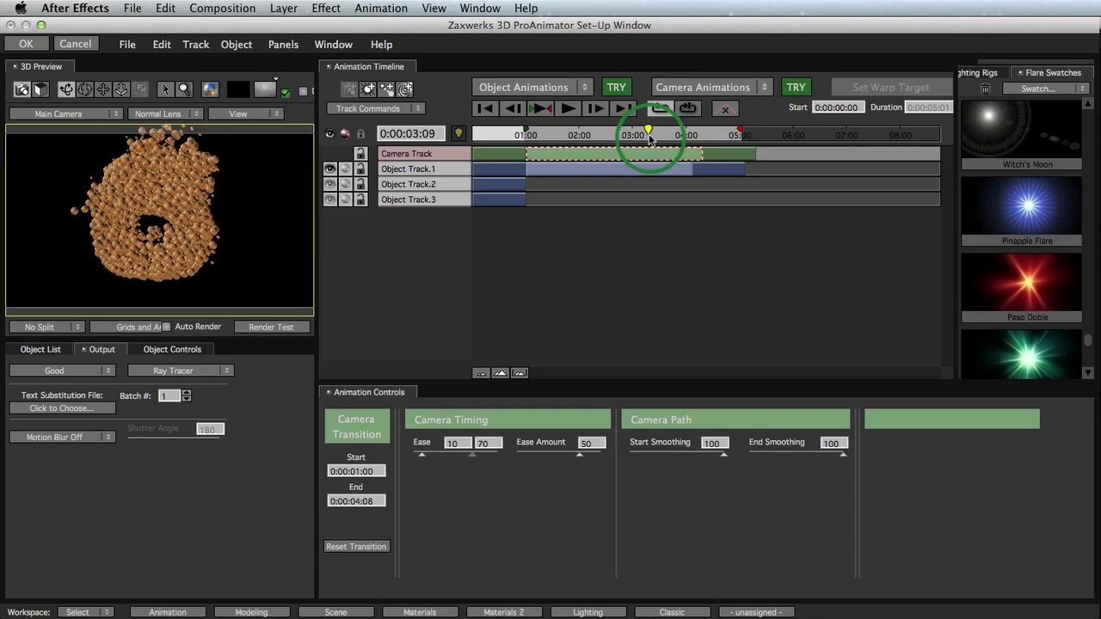
pyautogui.click(299, 326)
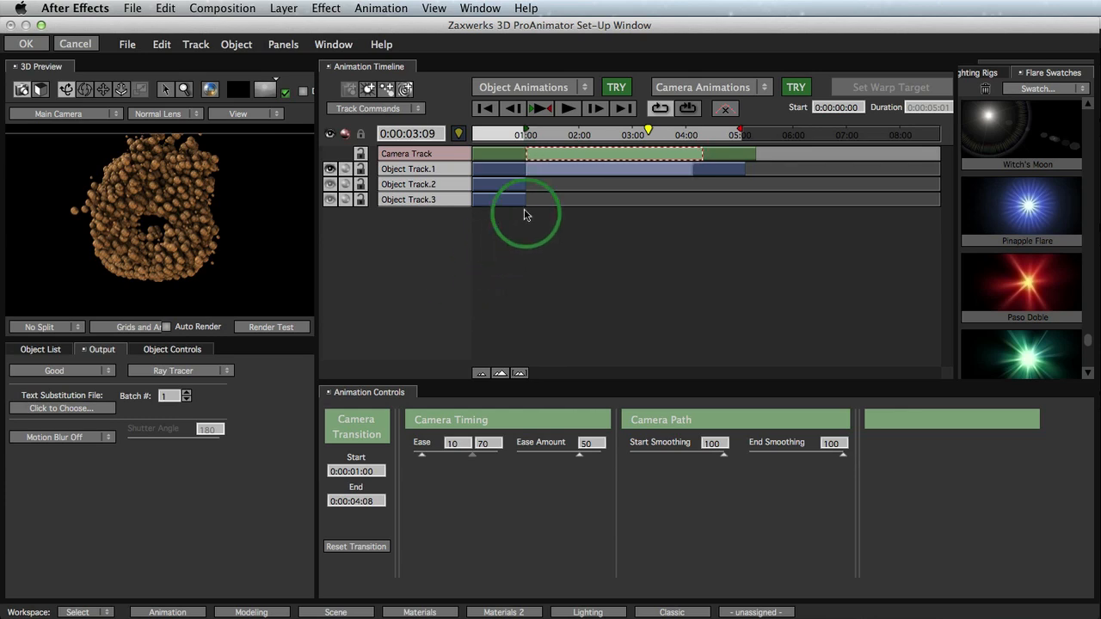
pyautogui.click(533, 136)
pyautogui.moveTo(535, 137); pyautogui.dragTo(539, 136)
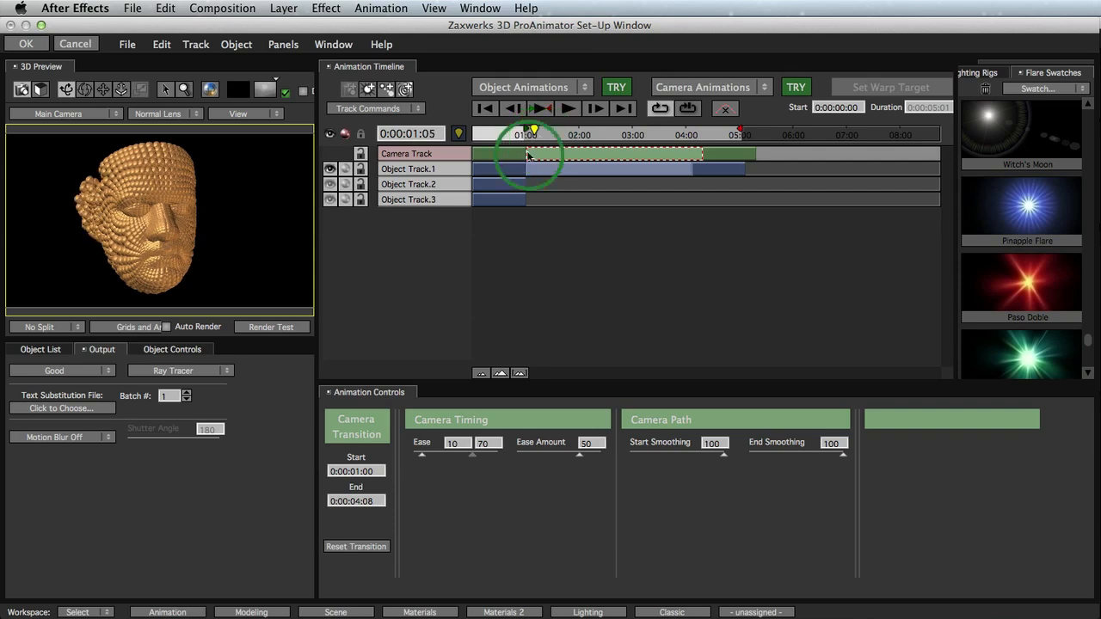
pyautogui.click(287, 325)
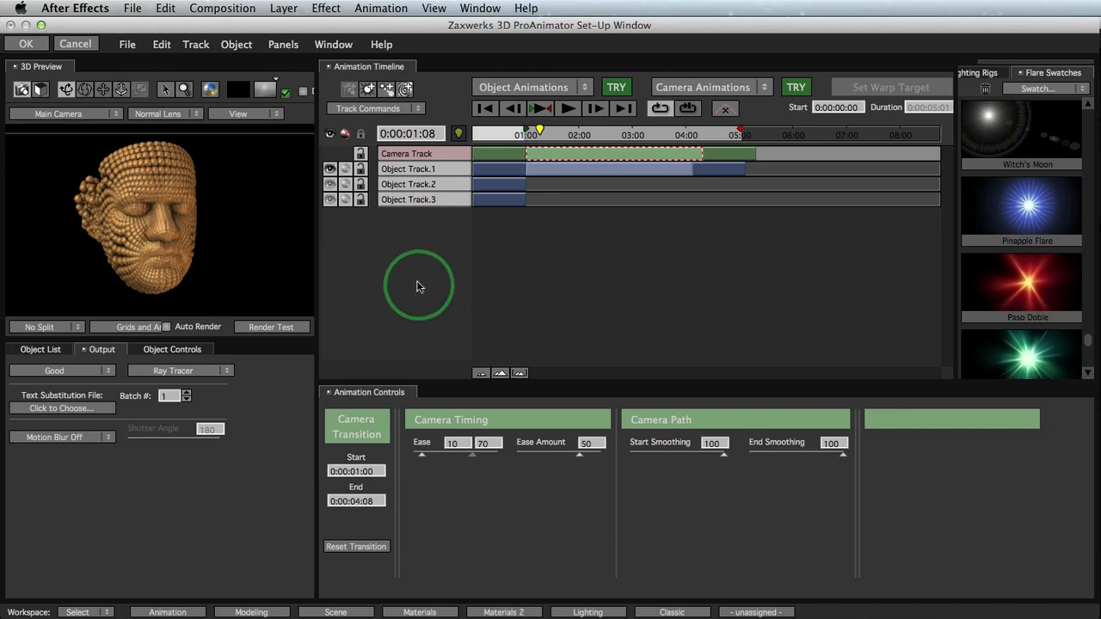
# Accept the ProAnimator setup and create a black 1280 x 720 px solid layer in Comp 1
pyautogui.click(36, 45)
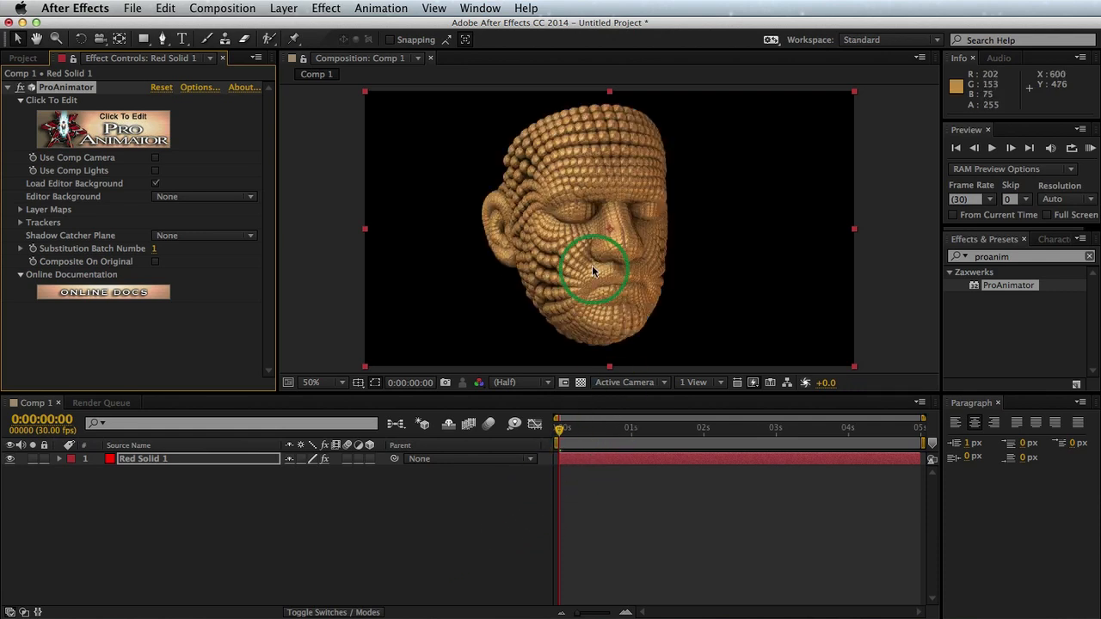
pyautogui.click(361, 497)
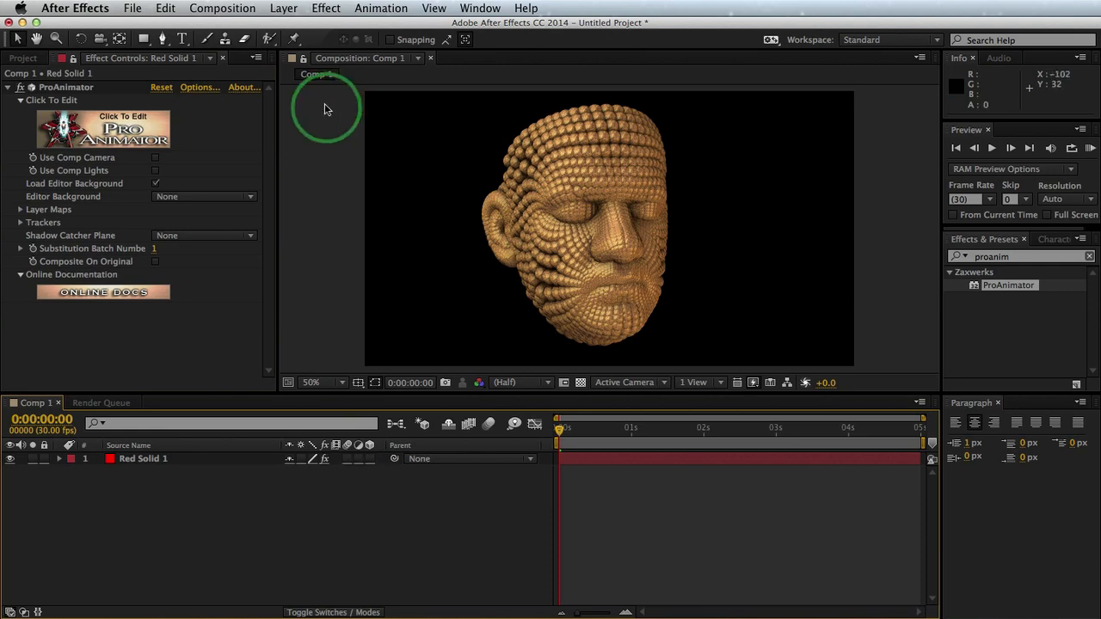
pyautogui.click(225, 8)
pyautogui.moveTo(284, 8)
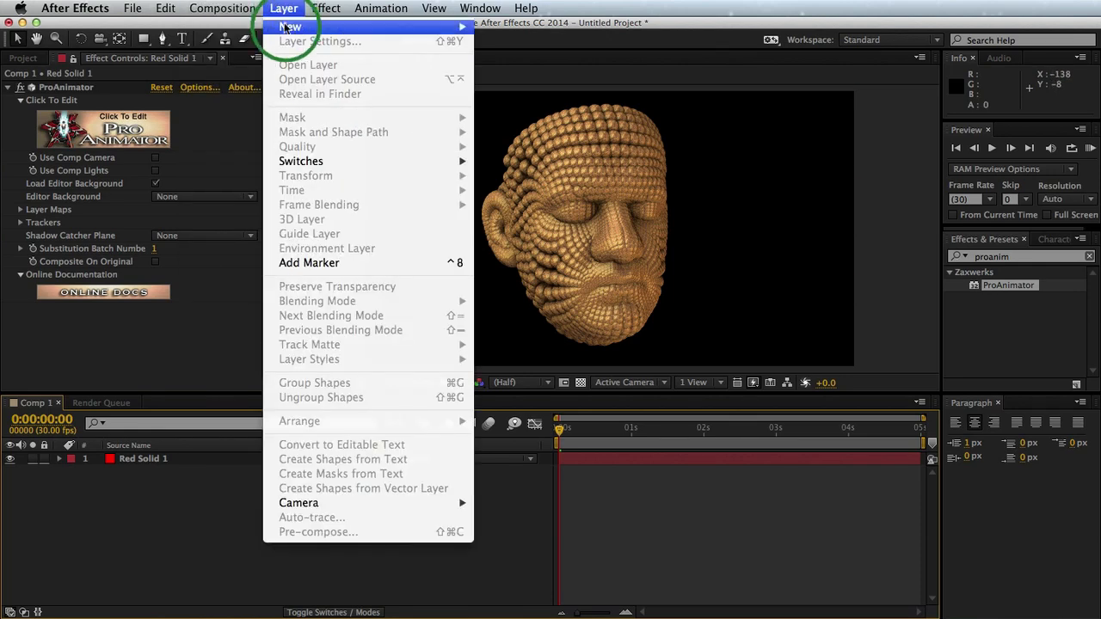
pyautogui.moveTo(344, 27)
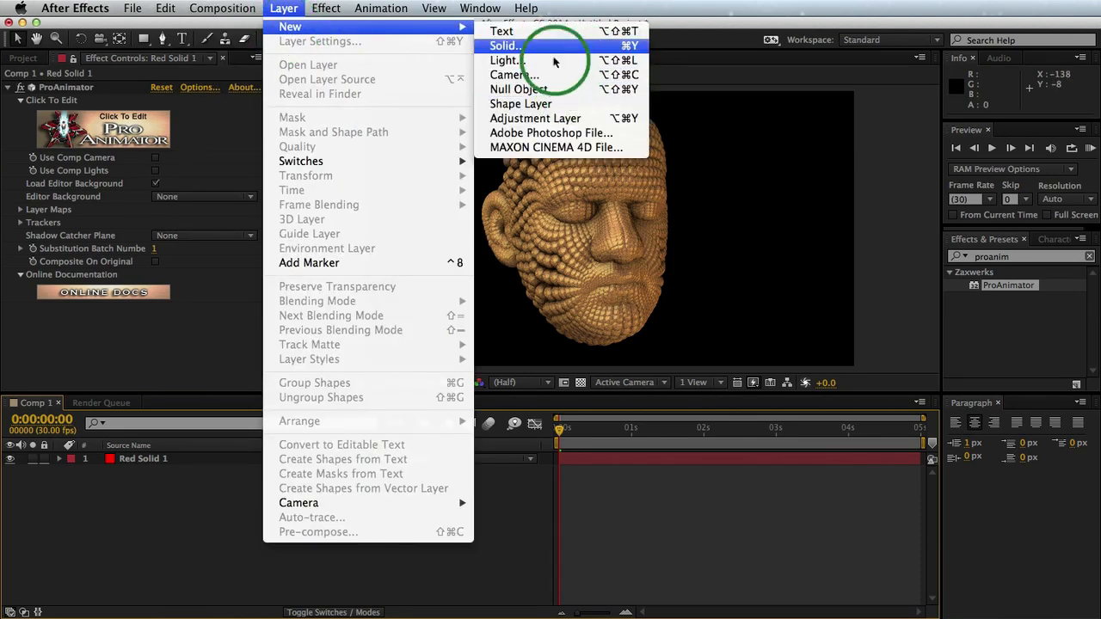
pyautogui.click(559, 45)
pyautogui.click(624, 483)
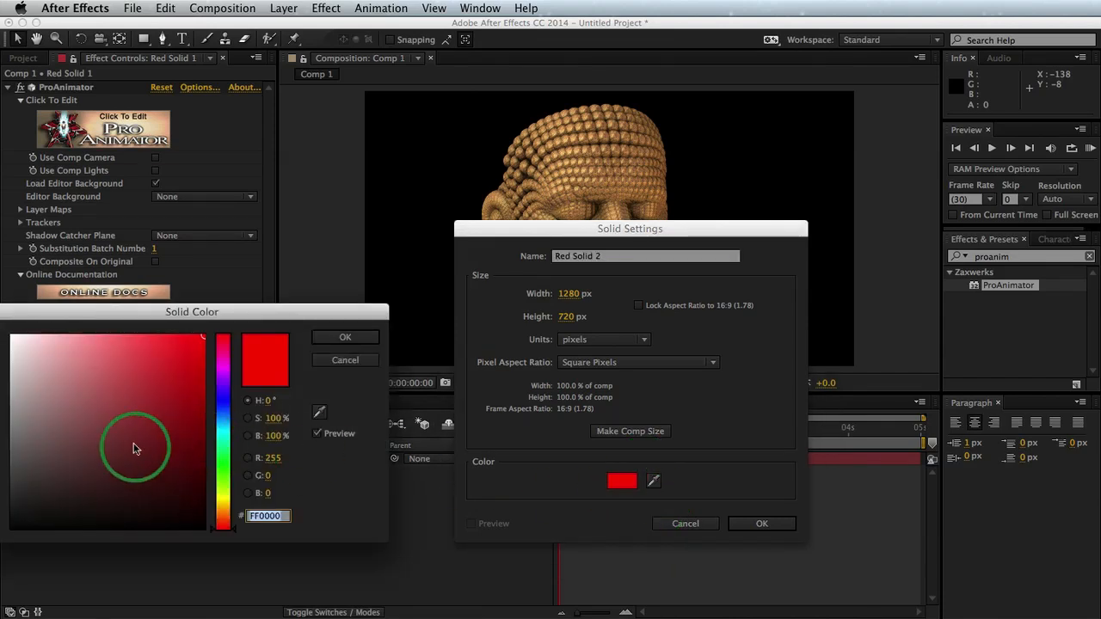
pyautogui.moveTo(136, 447); pyautogui.dragTo(258, 522)
pyautogui.click(340, 337)
pyautogui.click(762, 523)
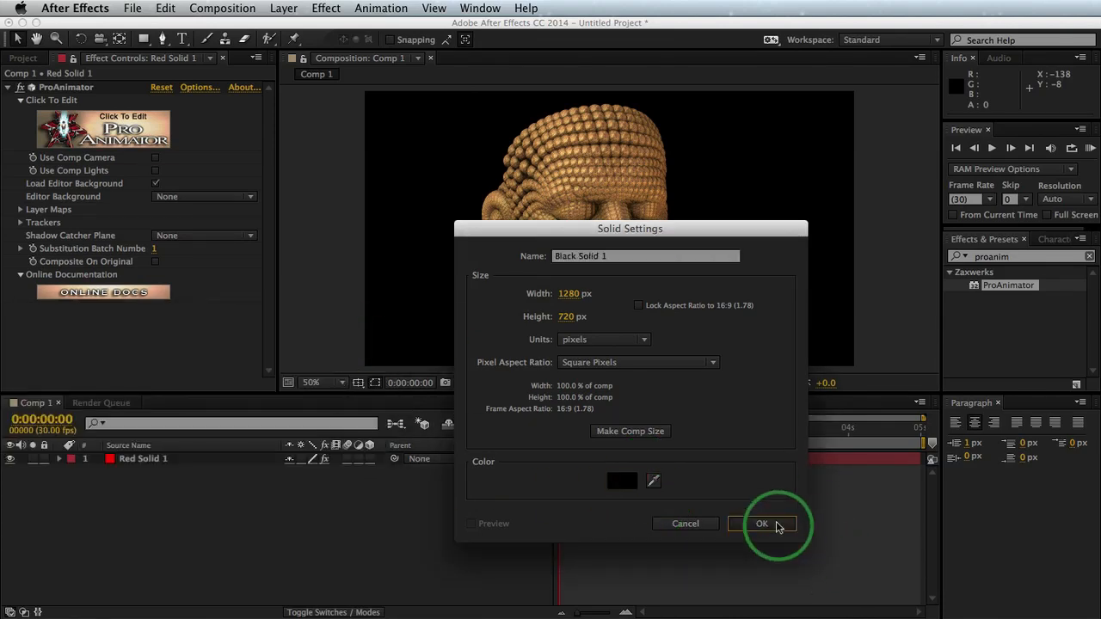
# Move the black solid beneath the red solid and rename the red solid layer as ProAnimator
pyautogui.moveTo(181, 469); pyautogui.dragTo(179, 492)
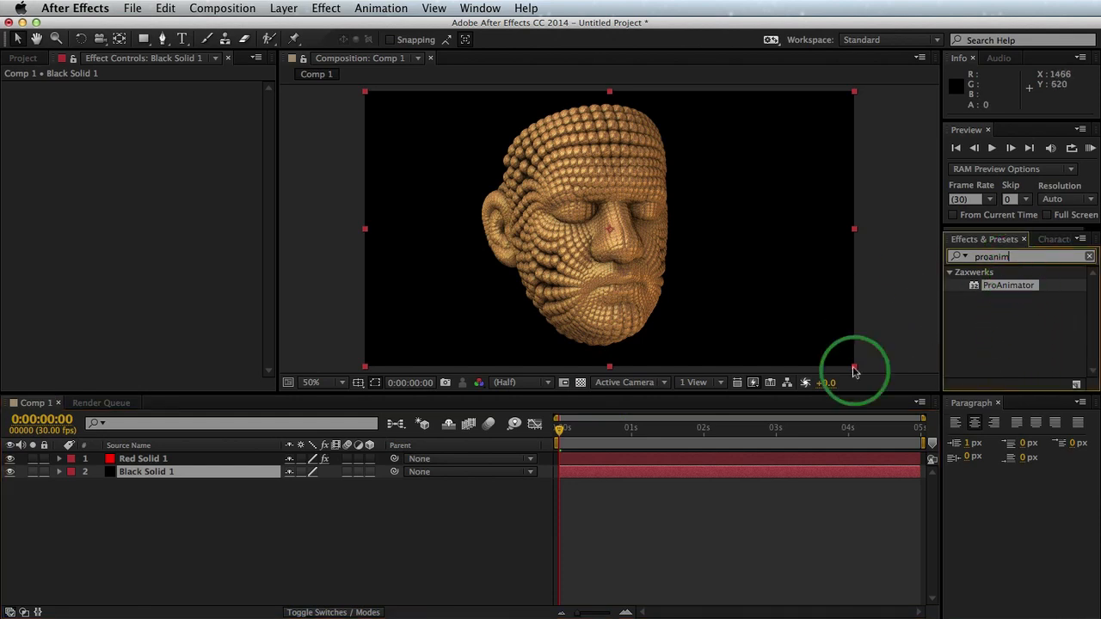
pyautogui.click(144, 460)
pyautogui.press('Return')
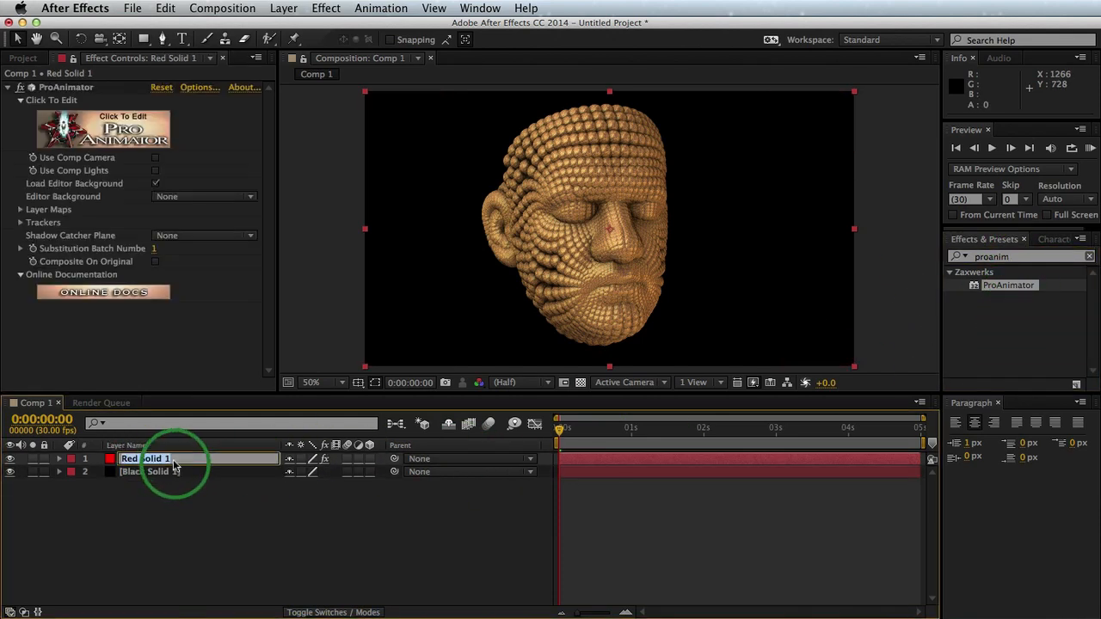
pyautogui.write('ProAnimator')
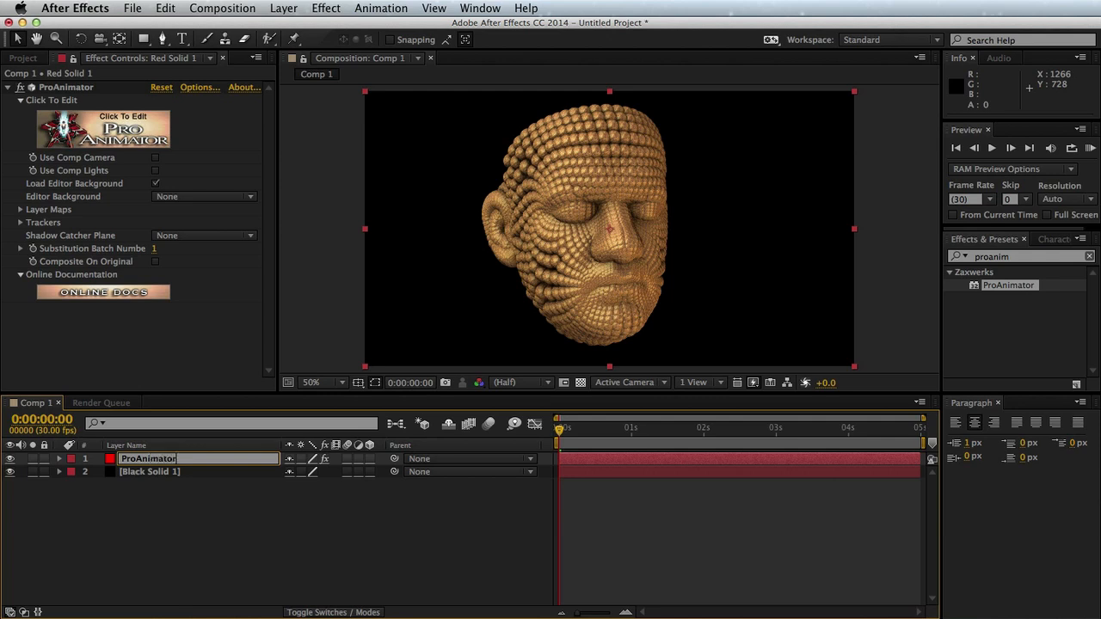
pyautogui.press('Return')
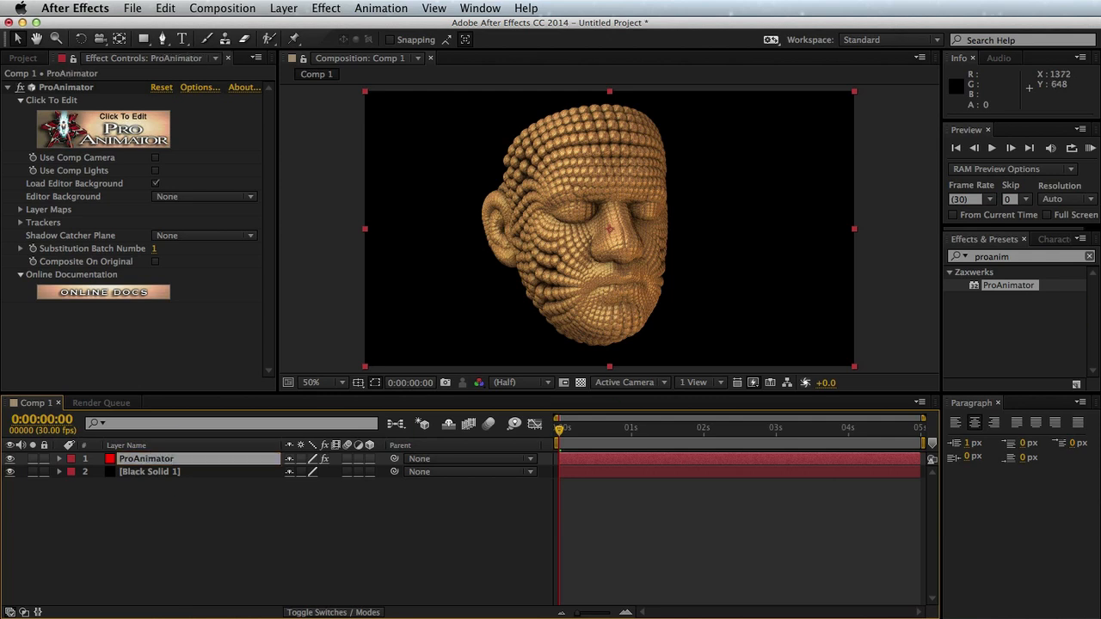
# Search the effects for "gradient ram" and apply Gradient Ramp to Black Solid 1
pyautogui.click(1003, 256)
pyautogui.write('g')
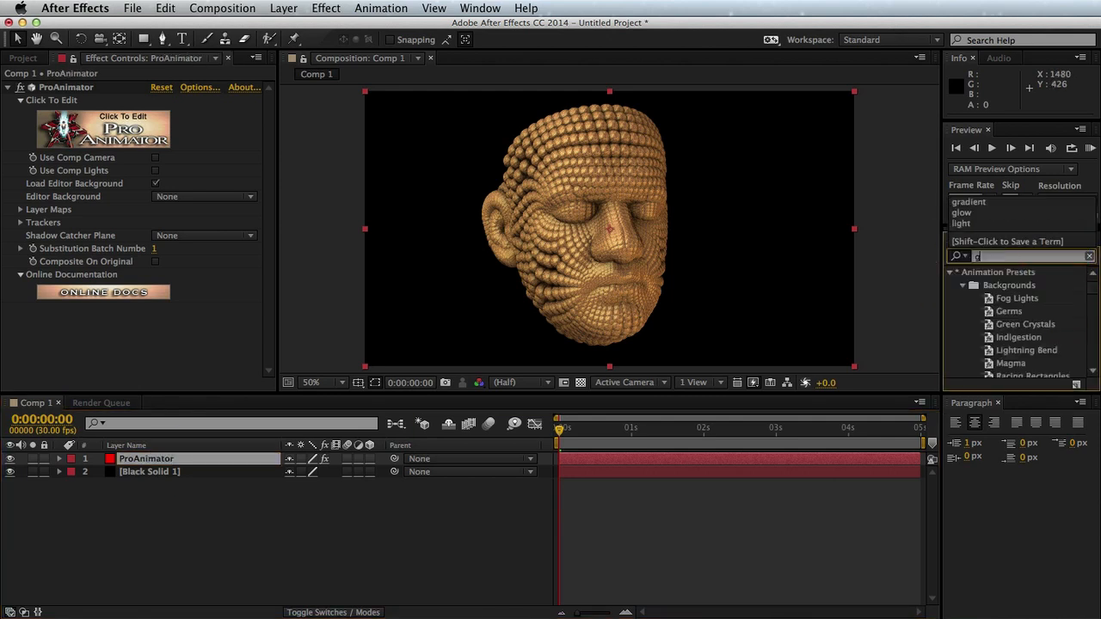
pyautogui.write('radient ram')
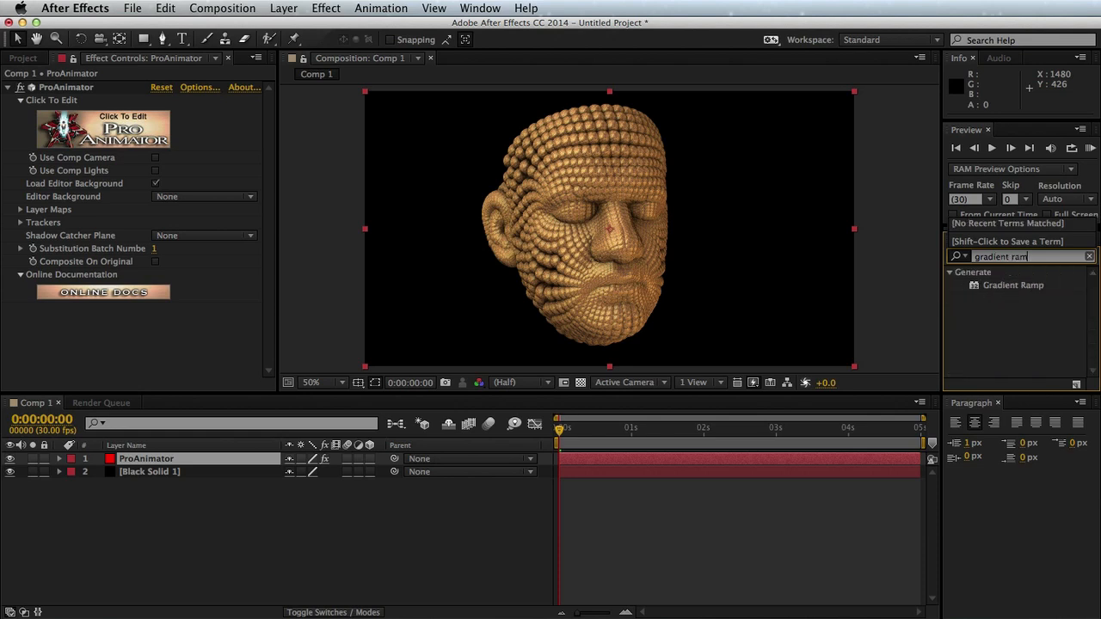
pyautogui.moveTo(1006, 285); pyautogui.dragTo(152, 478)
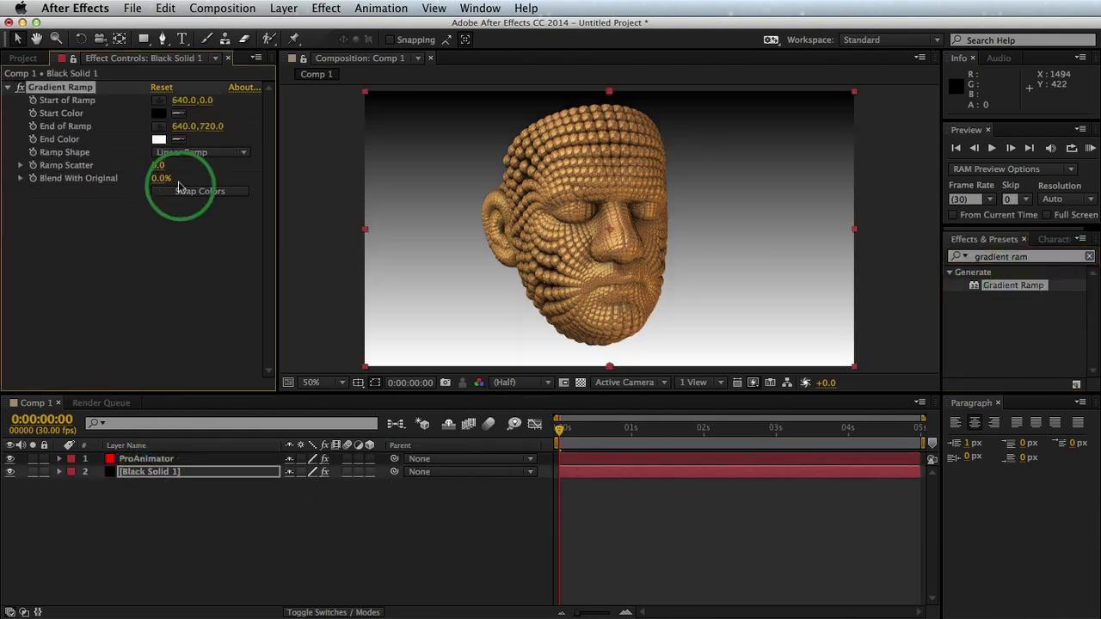
# Set the gradient's ramp shape to Radial Ramp and swap its start and end colors
pyautogui.click(187, 157)
pyautogui.click(188, 183)
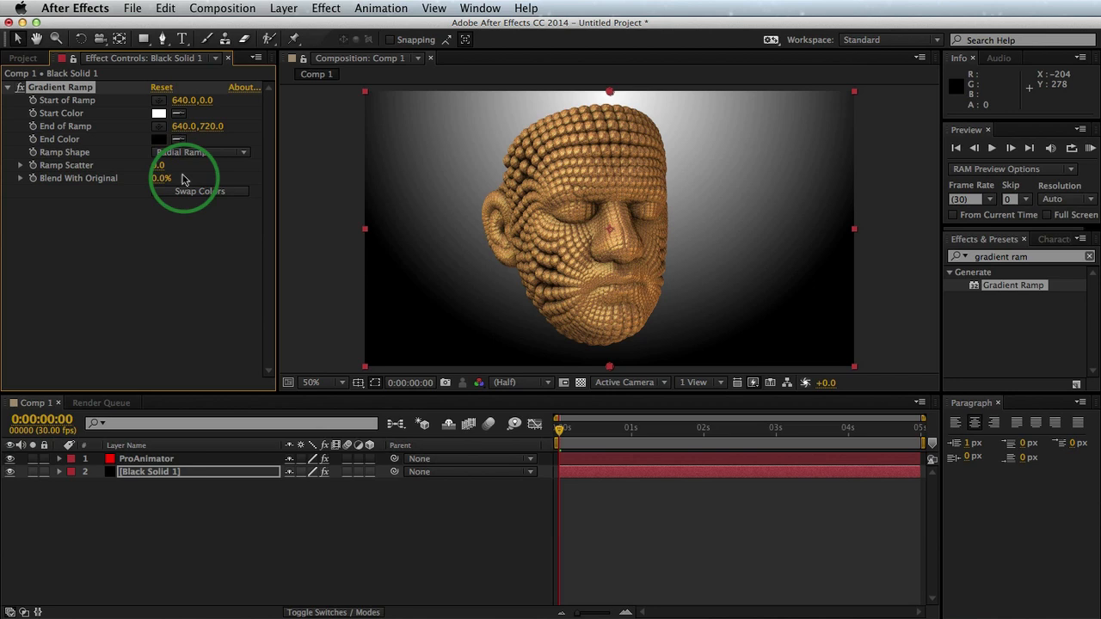
# Change the Gradient Ramp's start color to dark brown, hex 451900
pyautogui.click(158, 112)
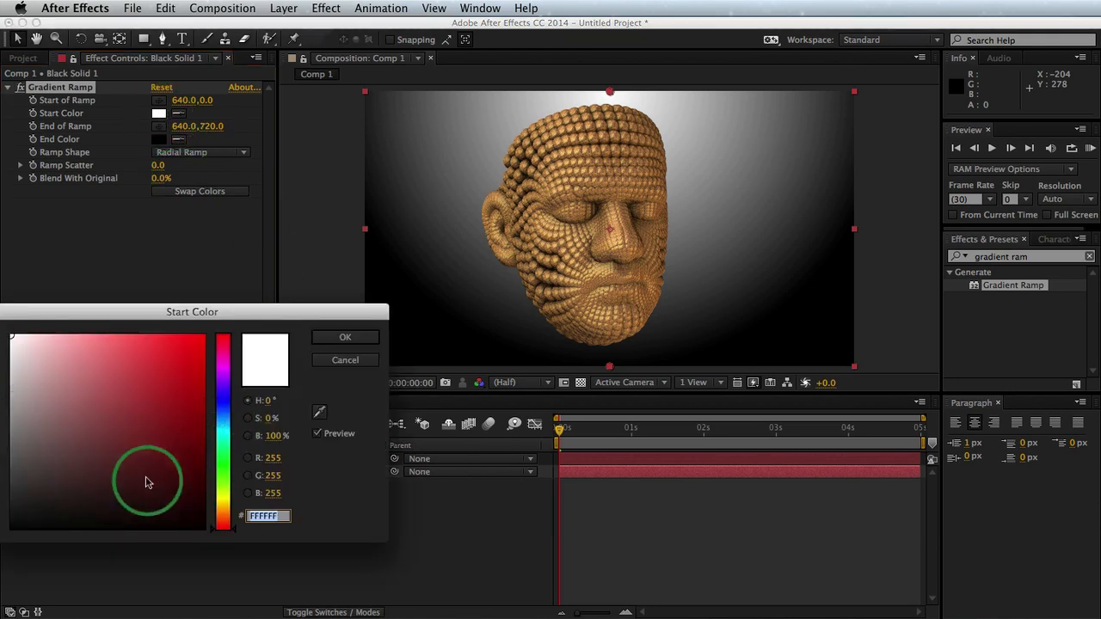
pyautogui.moveTo(221, 515); pyautogui.dragTo(222, 525)
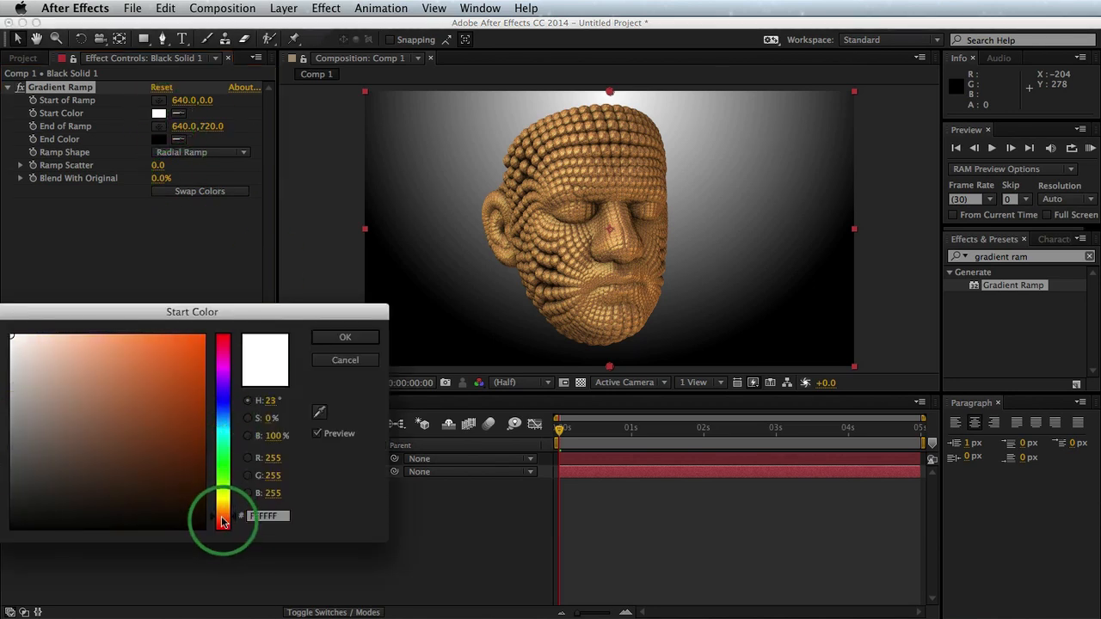
pyautogui.click(203, 456)
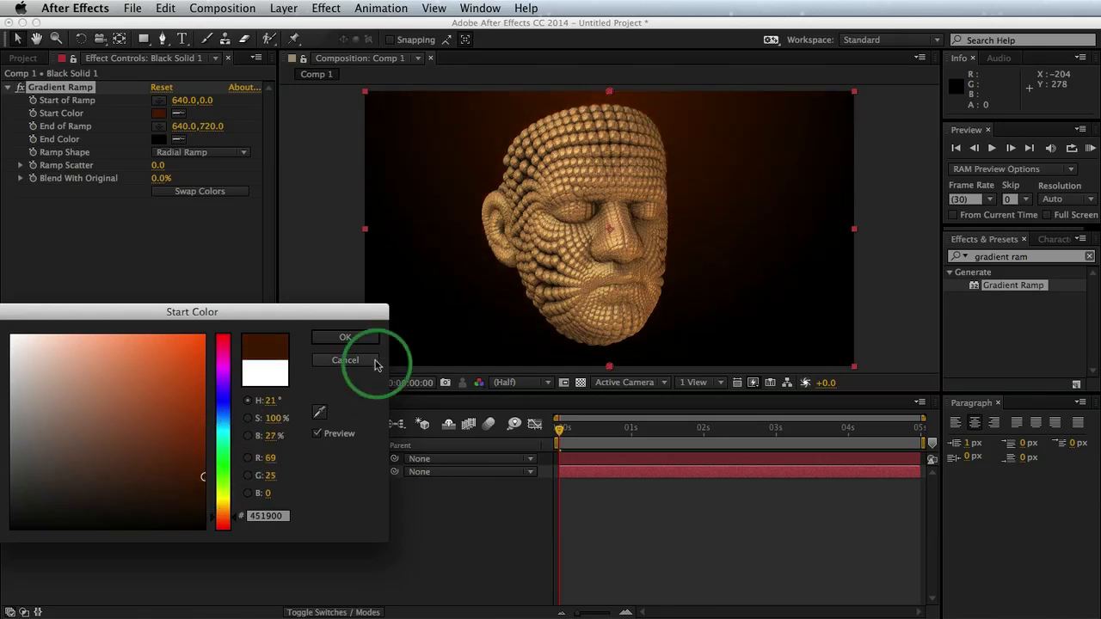
pyautogui.click(360, 336)
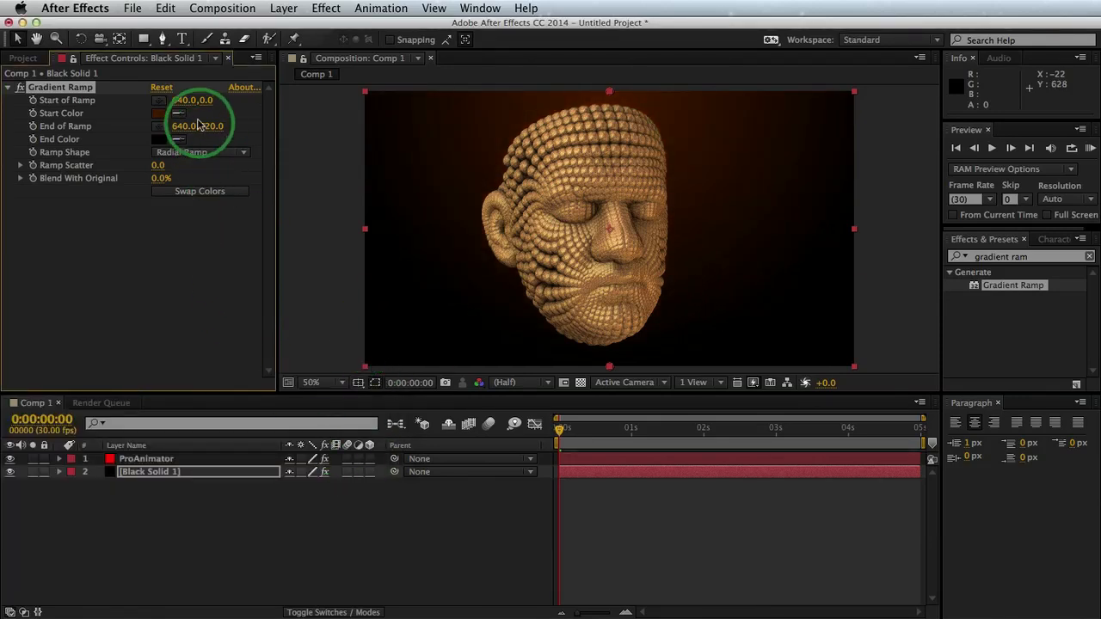
# Set the gradient's start of ramp to 640.0, 359.0 and its end of ramp to 640.0, 1219.0
pyautogui.moveTo(207, 103); pyautogui.dragTo(295, 111)
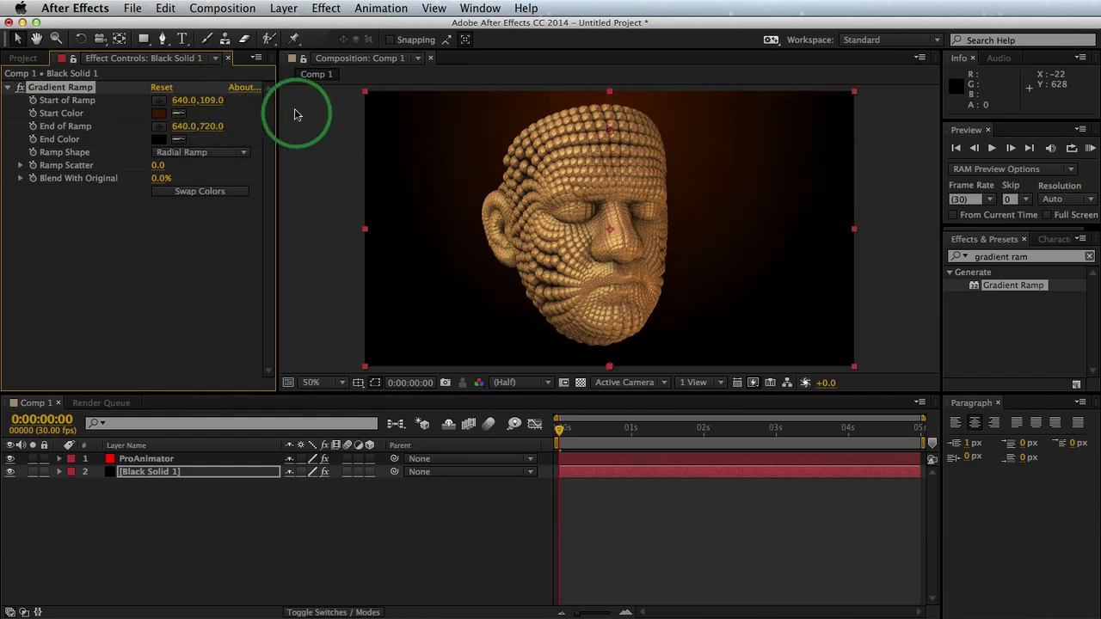
pyautogui.moveTo(449, 158); pyautogui.dragTo(420, 159)
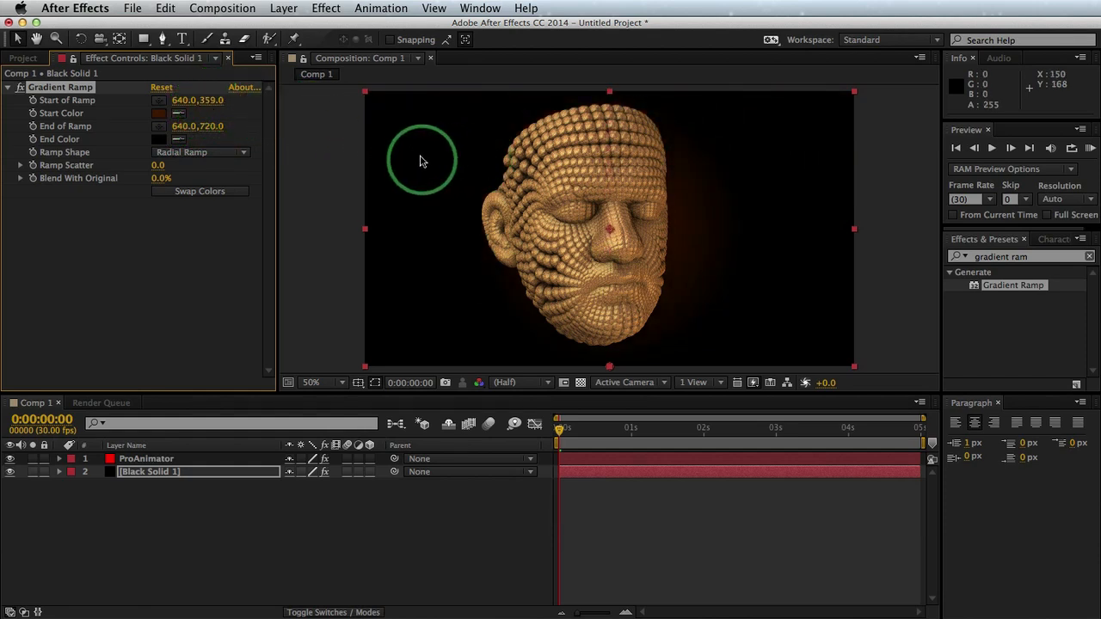
pyautogui.moveTo(234, 129); pyautogui.dragTo(560, 151)
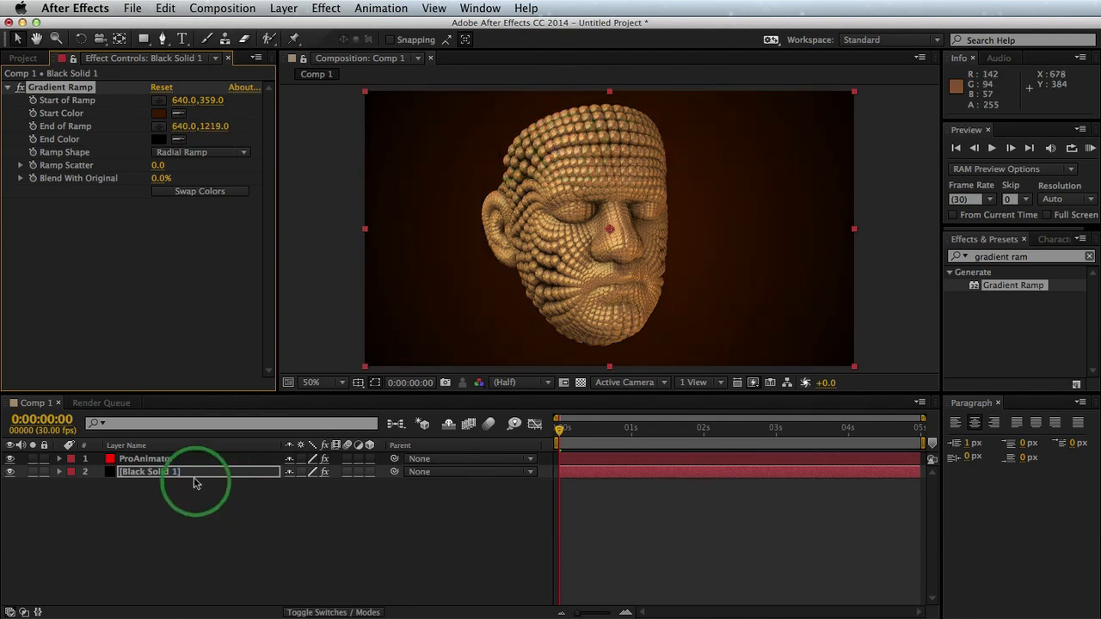
# Create an adjustment layer and move it above the ProAnimator layer
pyautogui.click(284, 8)
pyautogui.moveTo(298, 28)
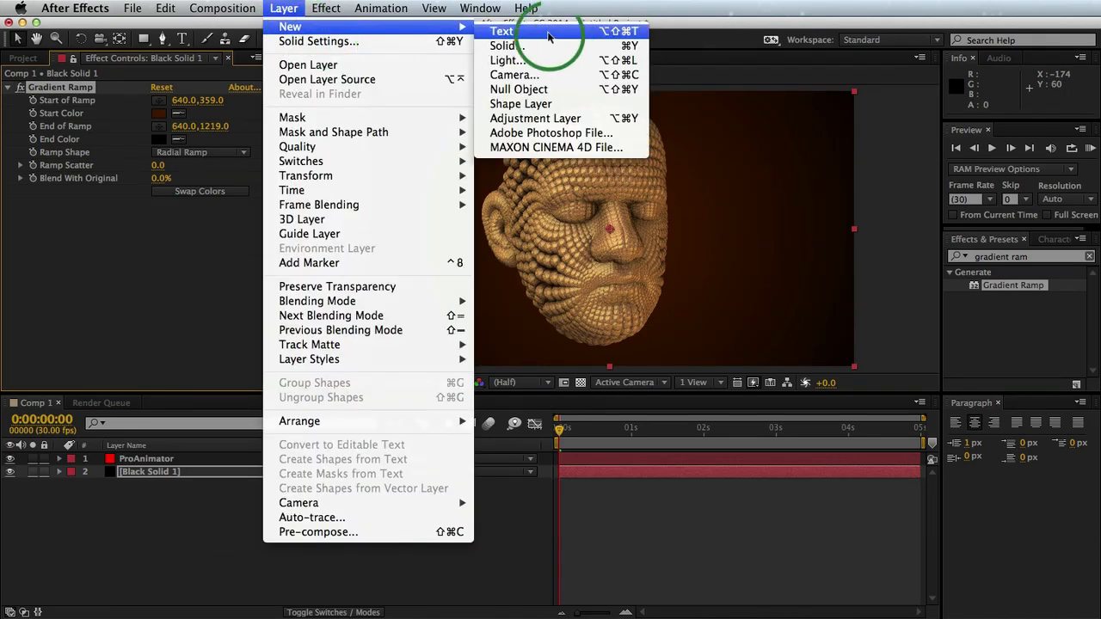
pyautogui.click(524, 119)
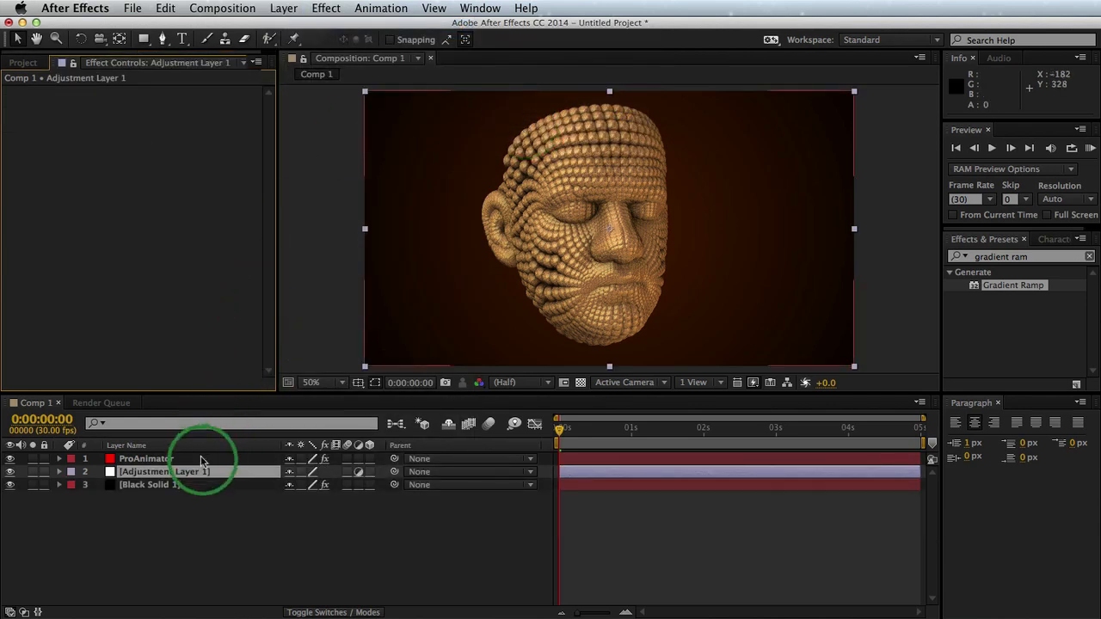
pyautogui.moveTo(197, 475); pyautogui.dragTo(197, 459)
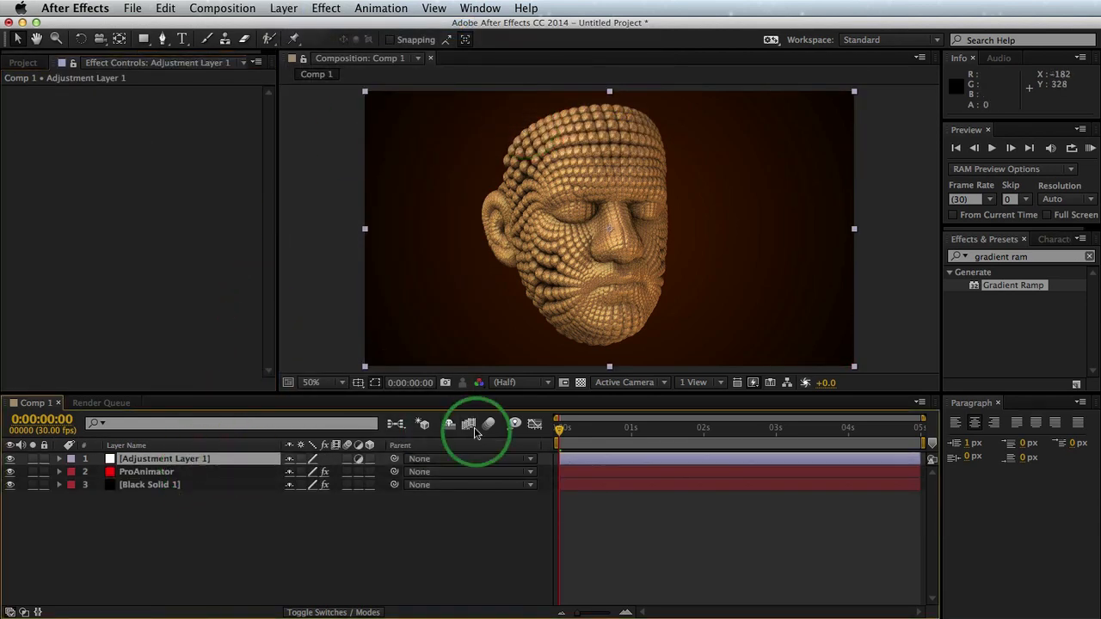
# Search the effects for "curves" and apply the Color Correction Curves effect to Adjustment Layer 1
pyautogui.moveTo(1042, 262); pyautogui.dragTo(955, 263)
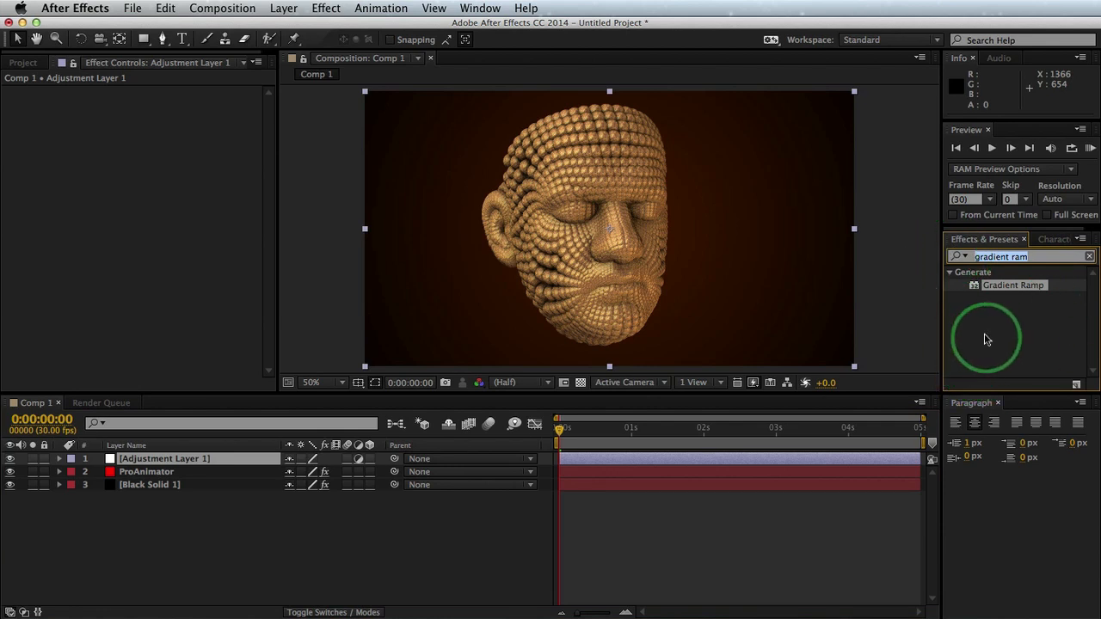
pyautogui.write('curves')
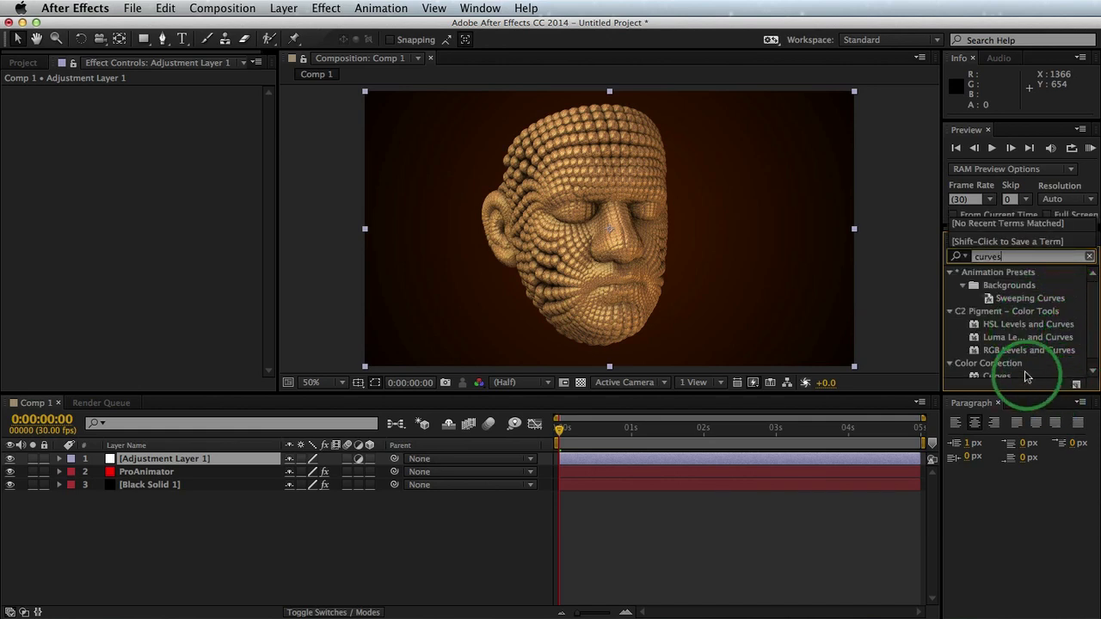
pyautogui.moveTo(1004, 375); pyautogui.dragTo(696, 368)
pyautogui.click(994, 377)
pyautogui.scroll(-1, 1054, 367)
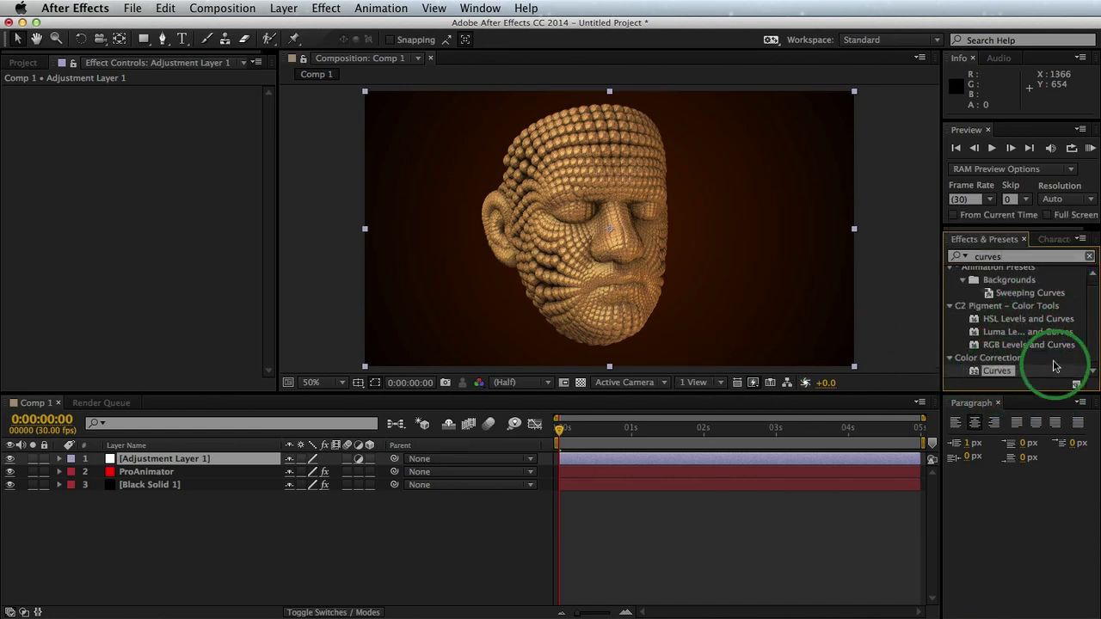
pyautogui.moveTo(1002, 377); pyautogui.dragTo(153, 464)
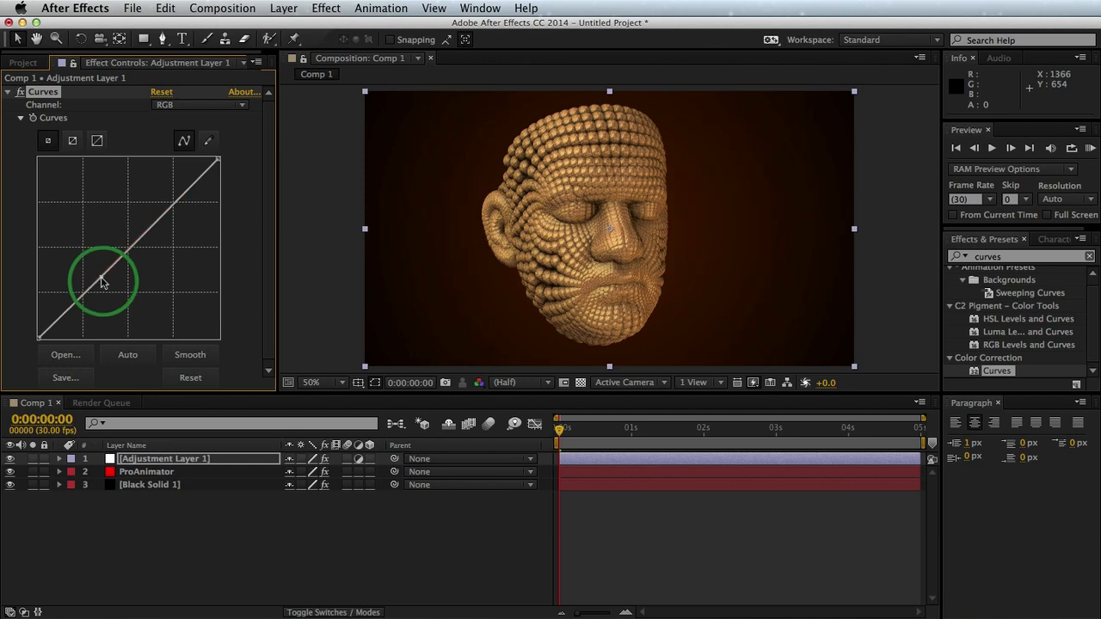
# Lower the shadows and midtones of the RGB curve slightly and compare the image with the Curves effect off and on
pyautogui.moveTo(102, 282)
pyautogui.mouseDown()
pyautogui.moveTo(102, 293)
pyautogui.moveTo(133, 263)
pyautogui.moveTo(100, 291)
pyautogui.mouseUp()
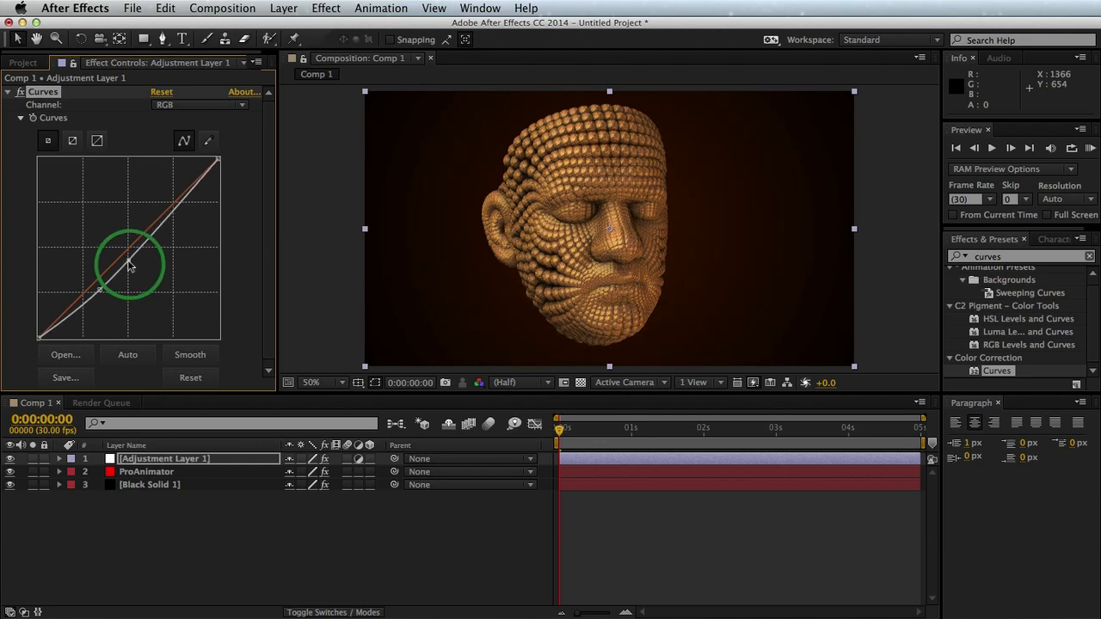
pyautogui.click(20, 92)
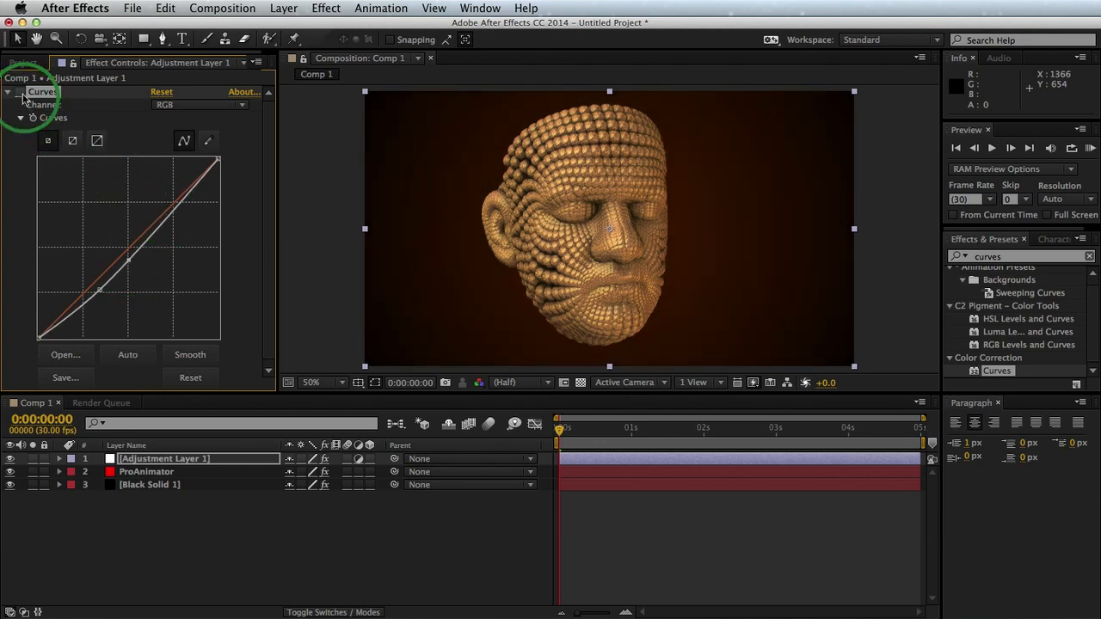
pyautogui.click(21, 92)
pyautogui.click(21, 92)
pyautogui.click(21, 92)
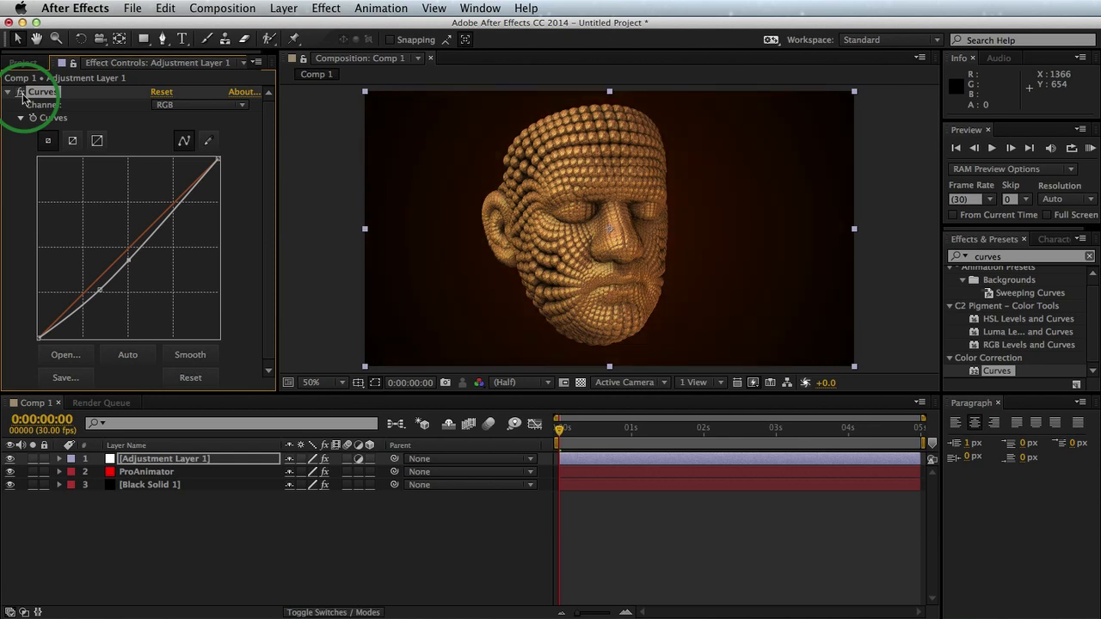
# Switch the Curves effect to the Red channel and raise its midtones slightly
pyautogui.click(188, 105)
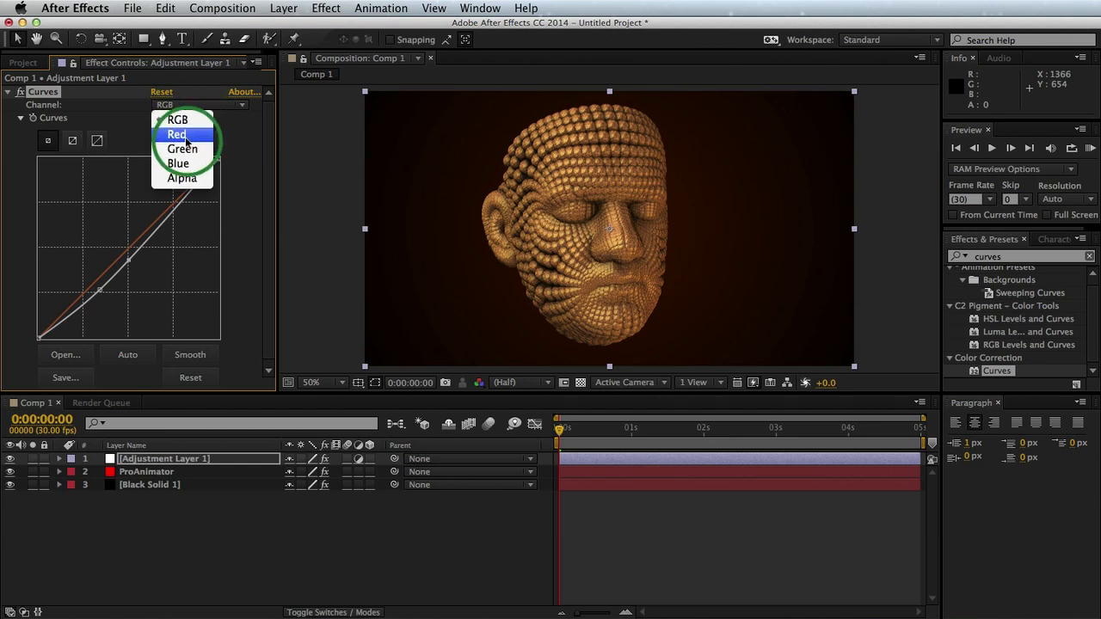
pyautogui.click(185, 131)
pyautogui.moveTo(111, 265)
pyautogui.mouseDown()
pyautogui.moveTo(111, 256)
pyautogui.moveTo(107, 264)
pyautogui.mouseUp()
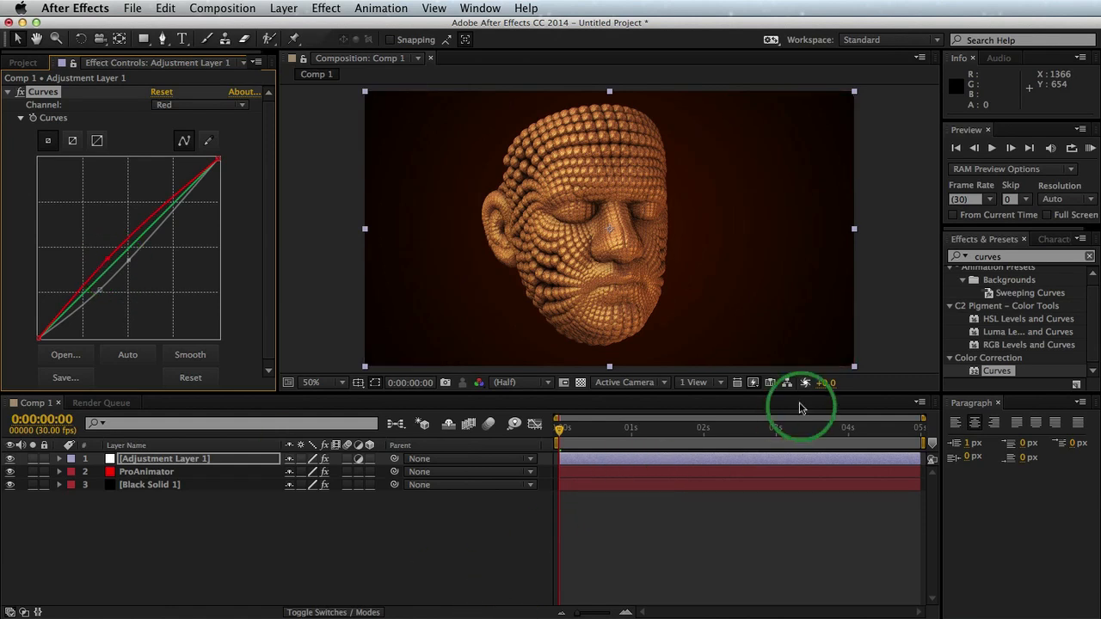
# Compare the image with Curves off and on, and check the graded animation at 0:00:02:12 and 0:00:03:19
pyautogui.click(20, 92)
pyautogui.click(20, 92)
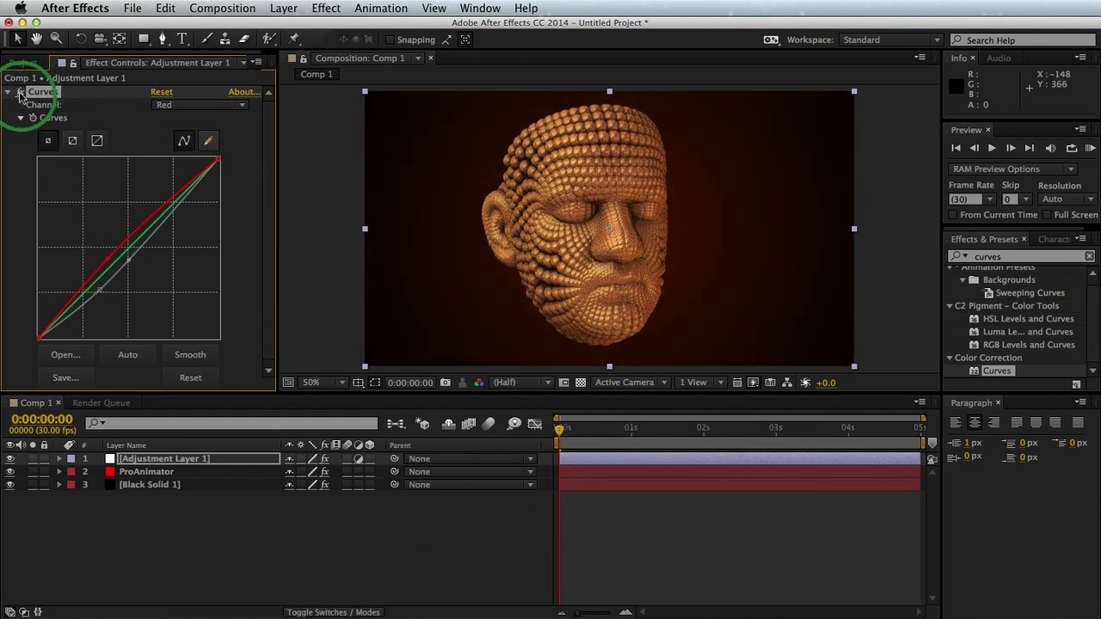
pyautogui.click(20, 92)
pyautogui.click(20, 92)
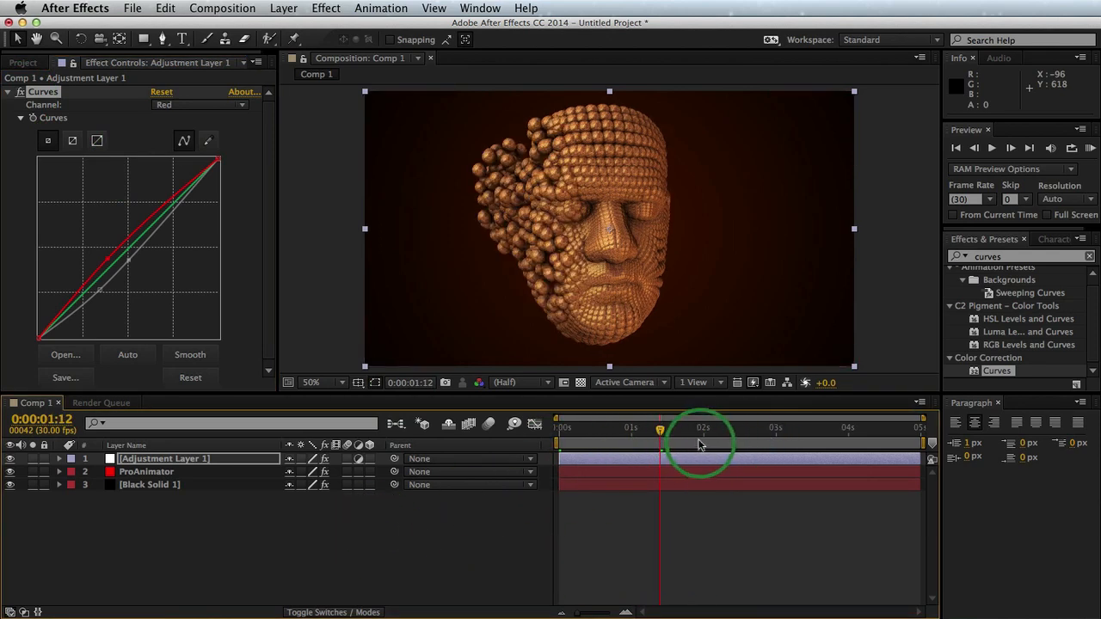
pyautogui.click(733, 434)
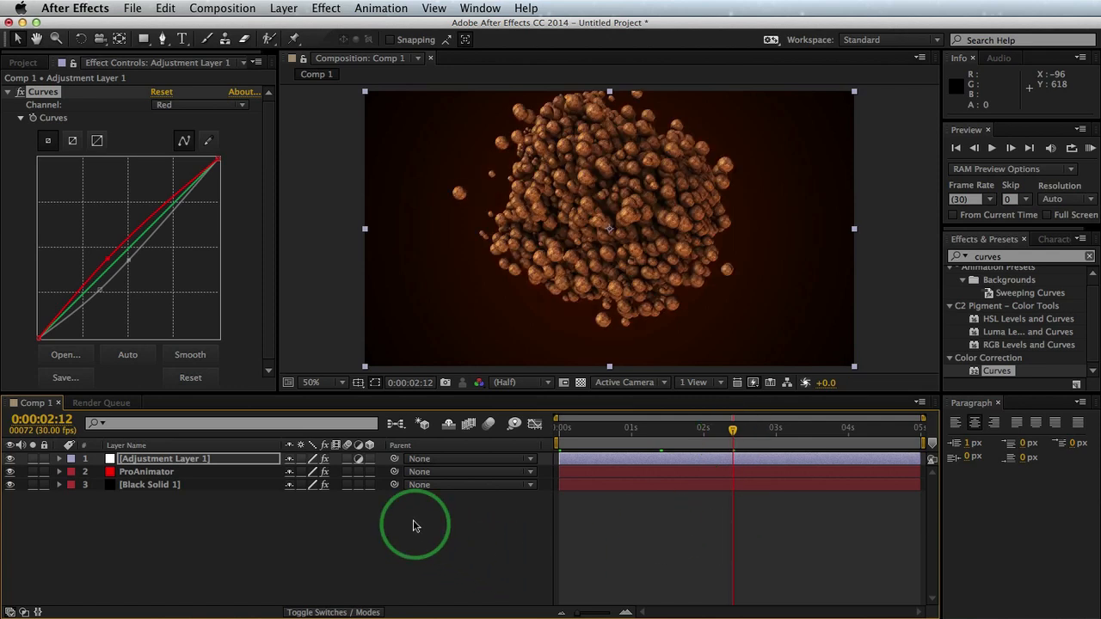
pyautogui.click(822, 430)
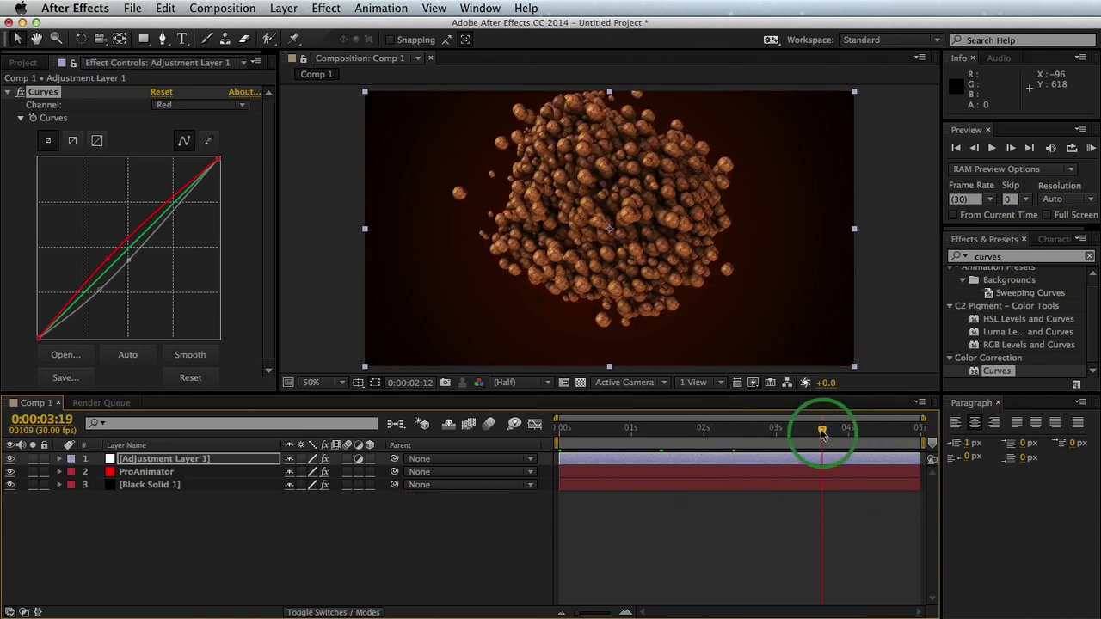